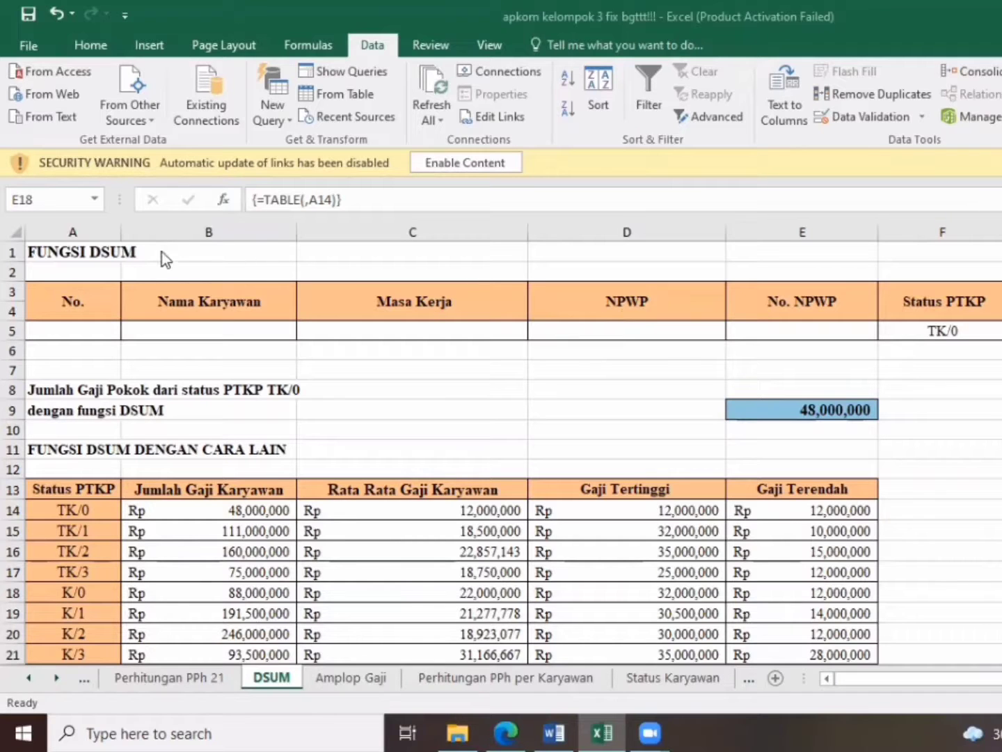
# Look over the employee payroll table on the Perhitungan PPh 21 sheet and return to the DSUM sheet
pyautogui.click(98, 236)
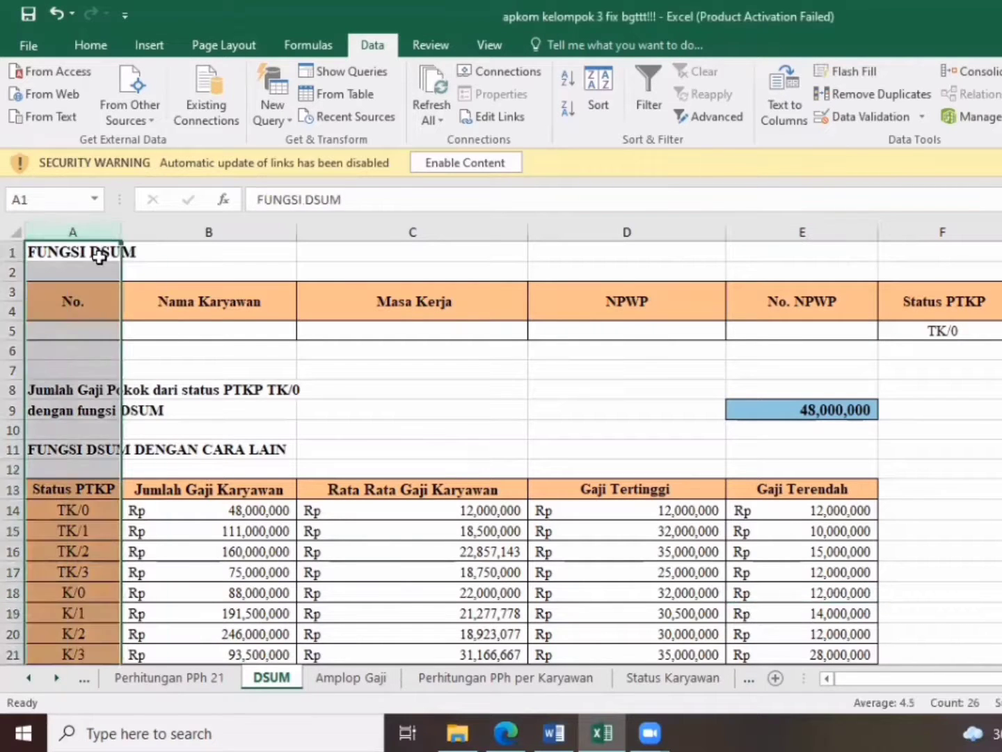
pyautogui.click(98, 255)
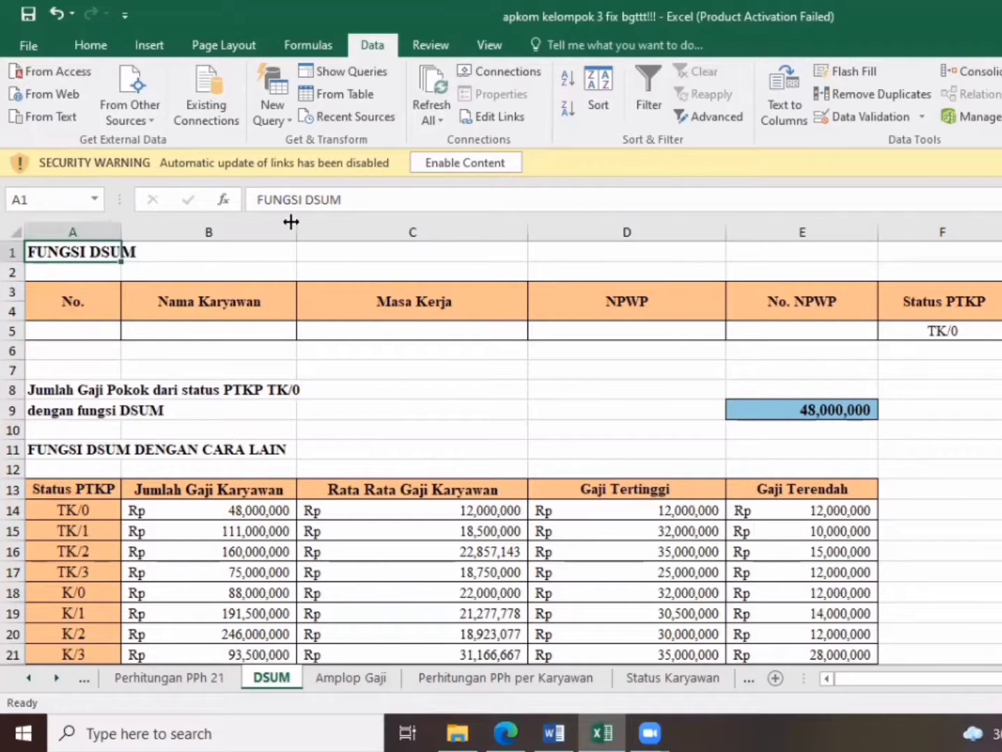
pyautogui.click(171, 678)
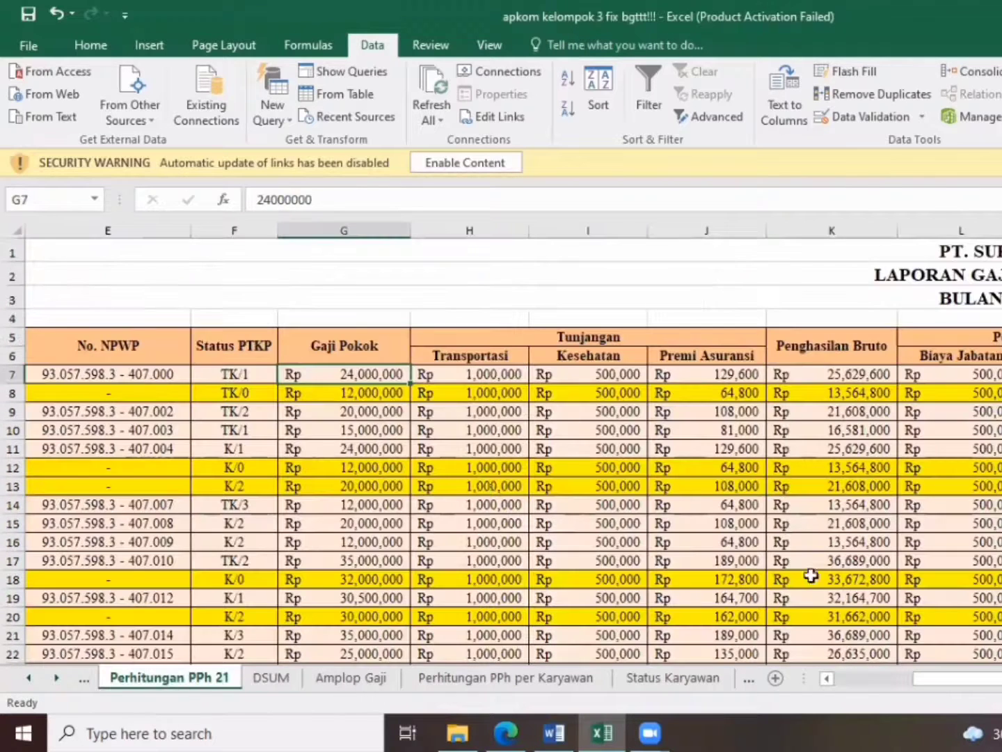
pyautogui.moveTo(1000, 679); pyautogui.dragTo(711, 675)
pyautogui.moveTo(847, 681)
pyautogui.mouseDown()
pyautogui.moveTo(870, 676)
pyautogui.moveTo(832, 677)
pyautogui.mouseUp()
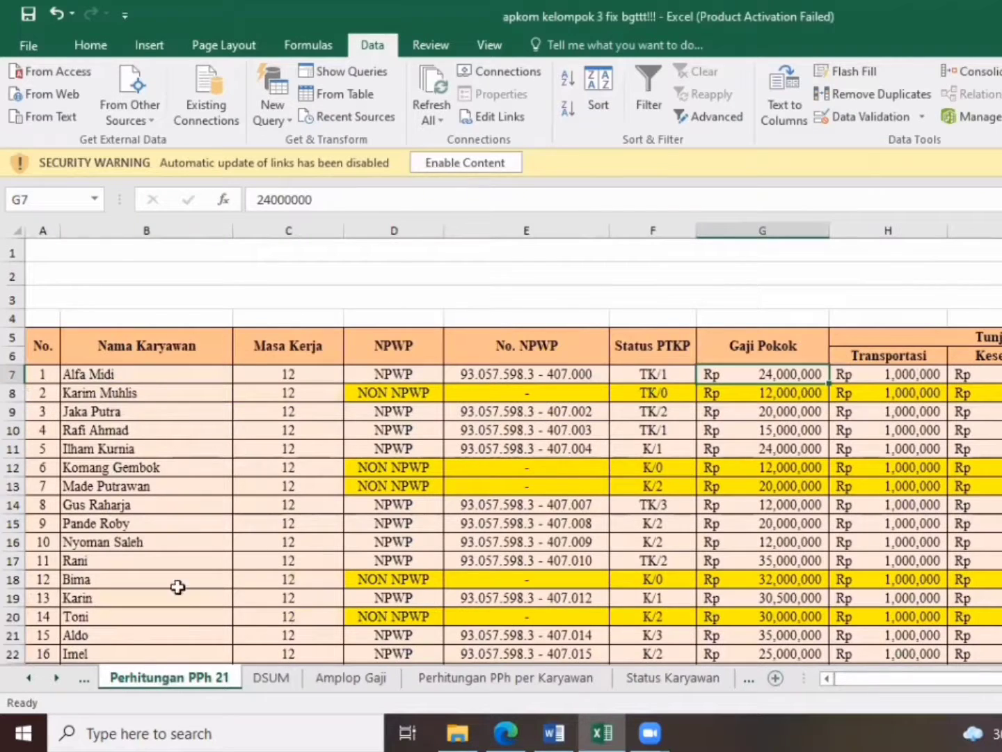
pyautogui.click(255, 679)
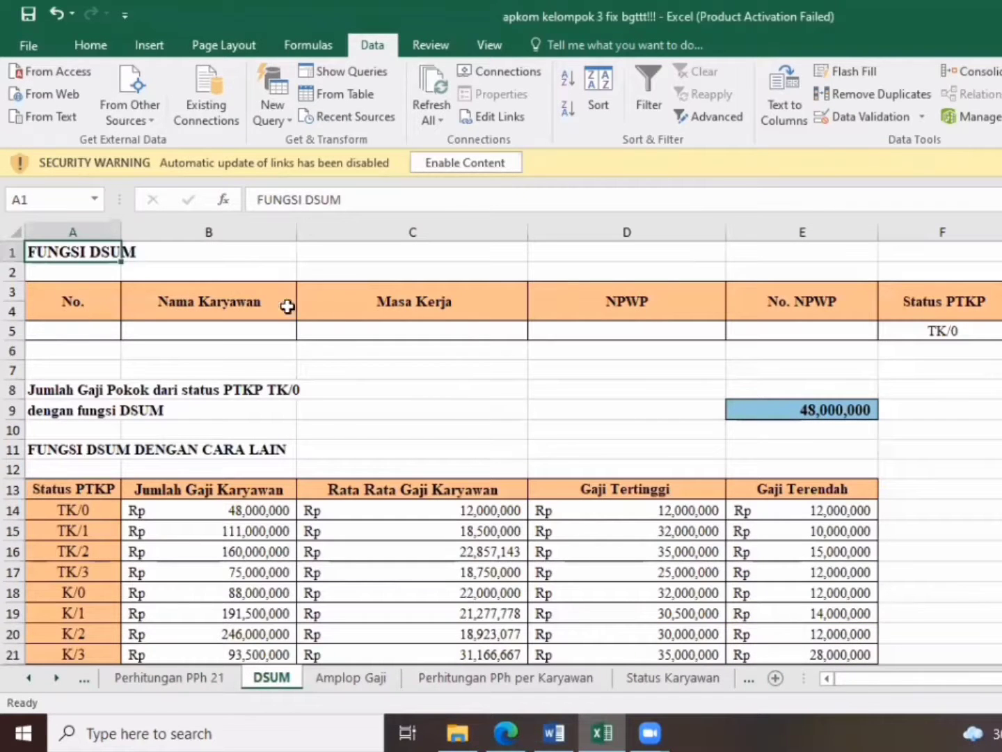
# Check the data validation of the Status PTKP criterion cell F5 and choose TK/0 from its list
pyautogui.click(898, 327)
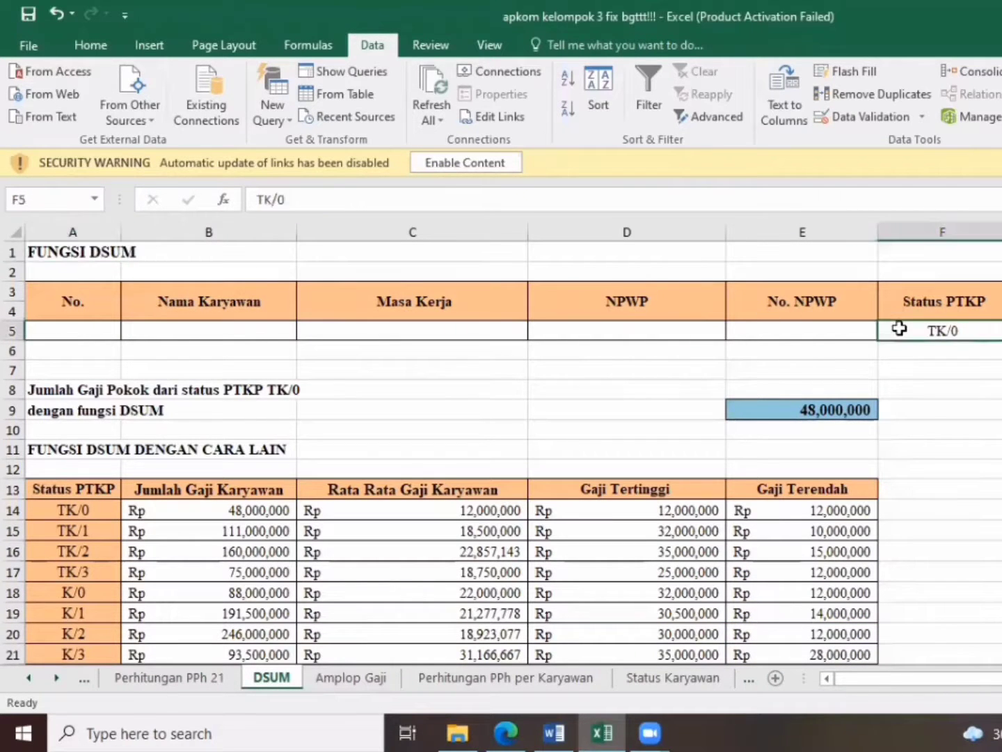
pyautogui.click(916, 301)
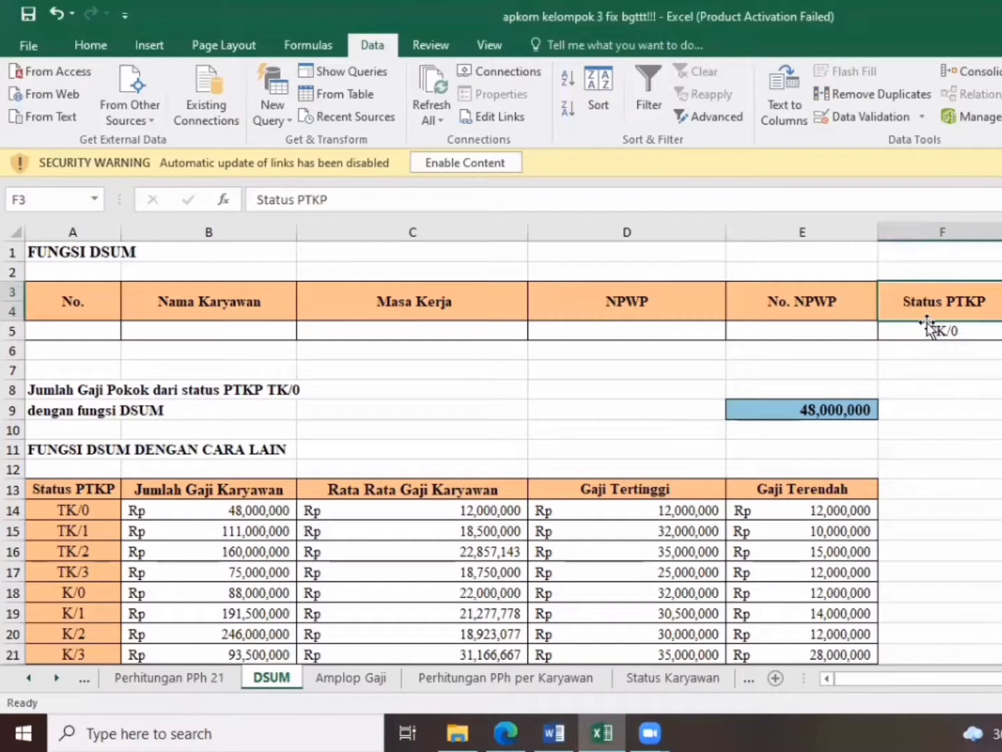
pyautogui.click(930, 332)
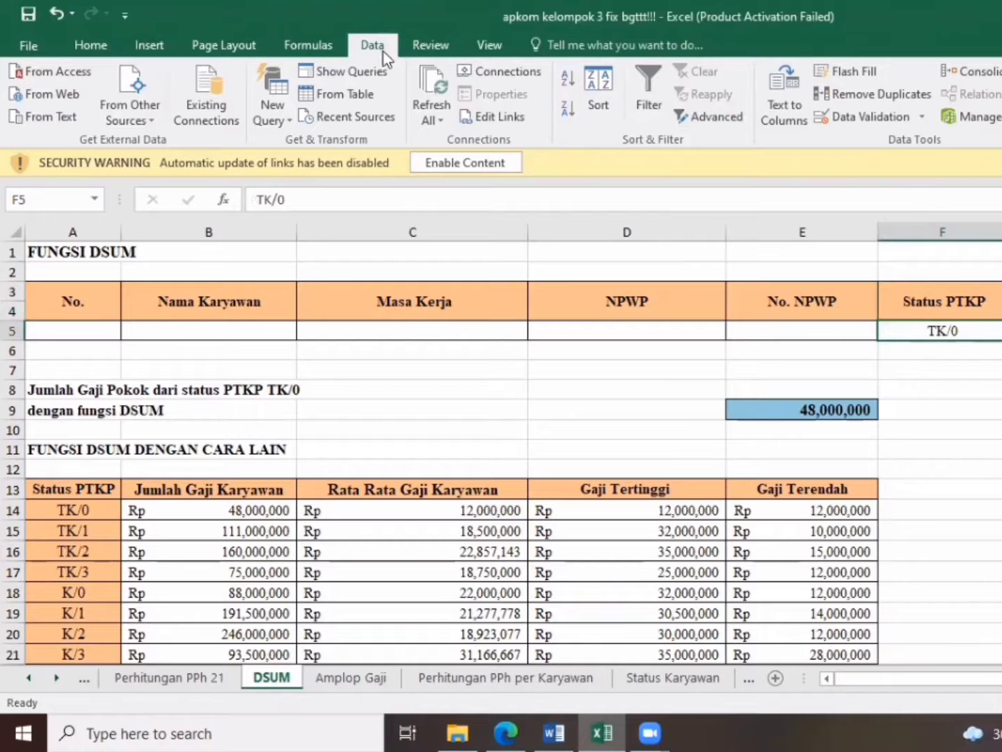
pyautogui.click(839, 118)
pyautogui.click(772, 510)
pyautogui.click(1000, 329)
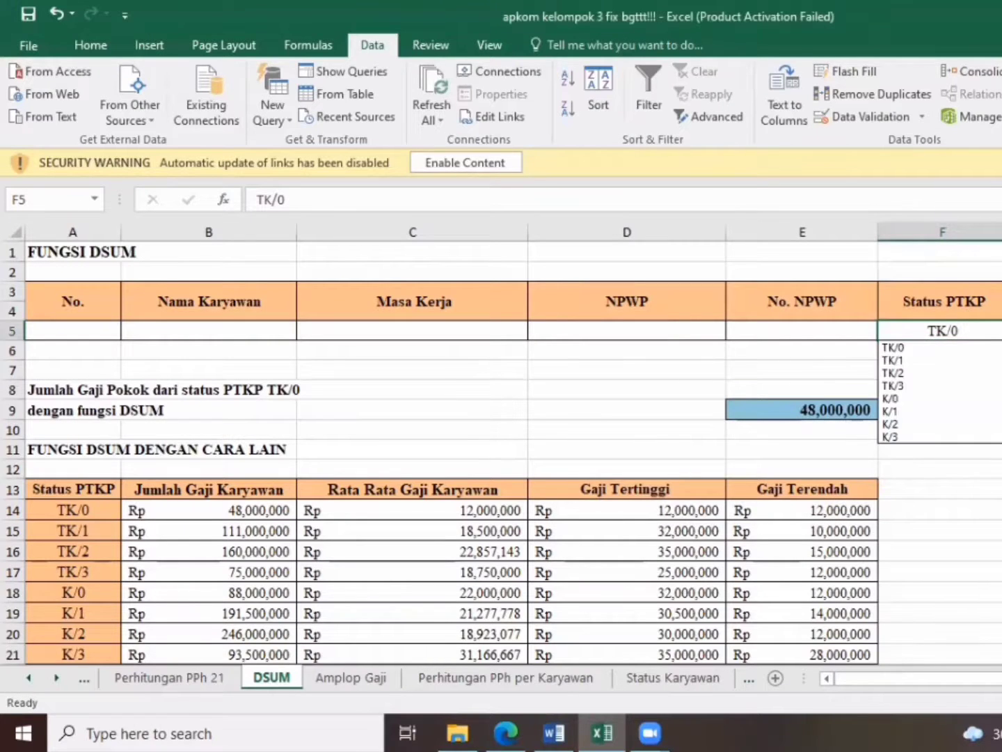
pyautogui.click(977, 348)
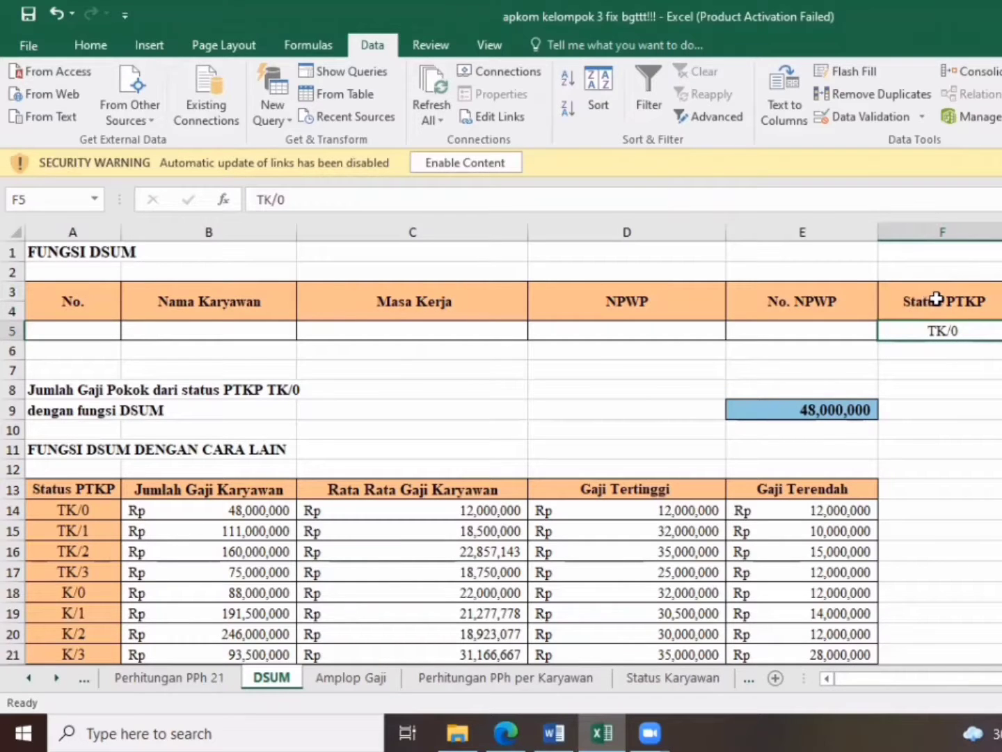
# Examine the arguments of the DSUM formula in cell E9 without changing them
pyautogui.click(858, 410)
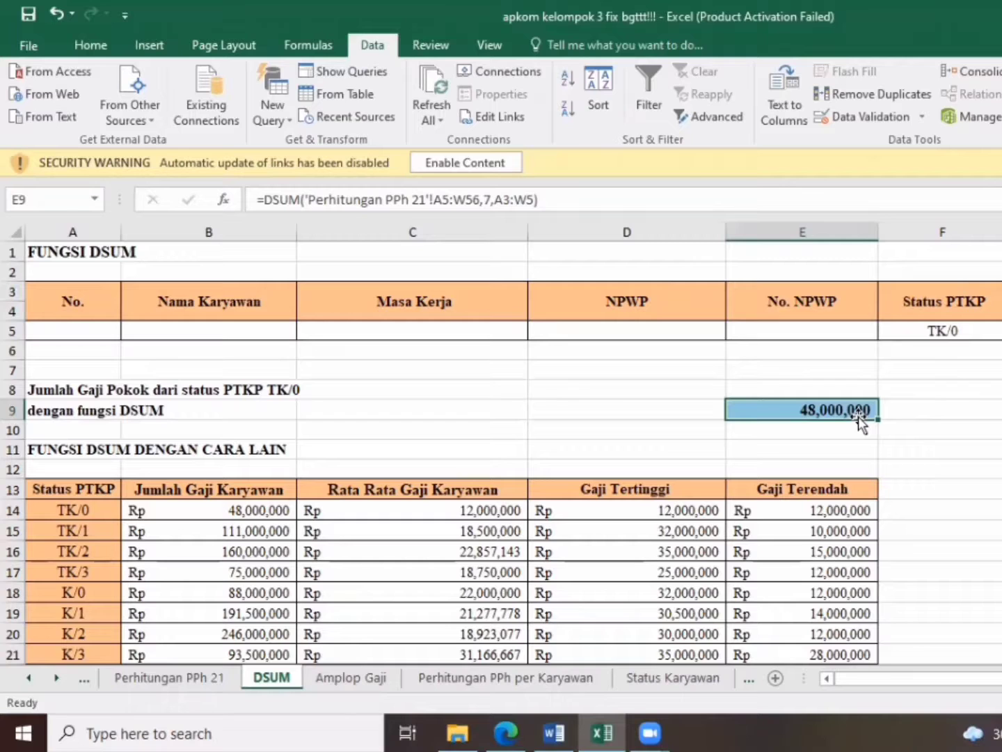
pyautogui.click(301, 199)
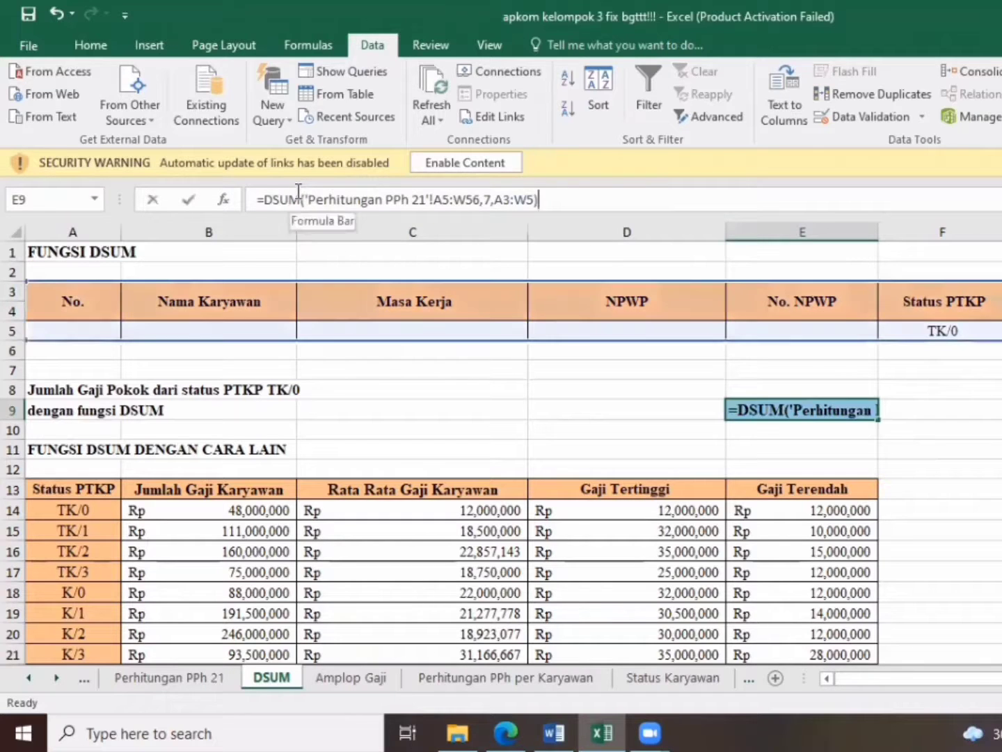
pyautogui.click(356, 199)
pyautogui.press('Return')
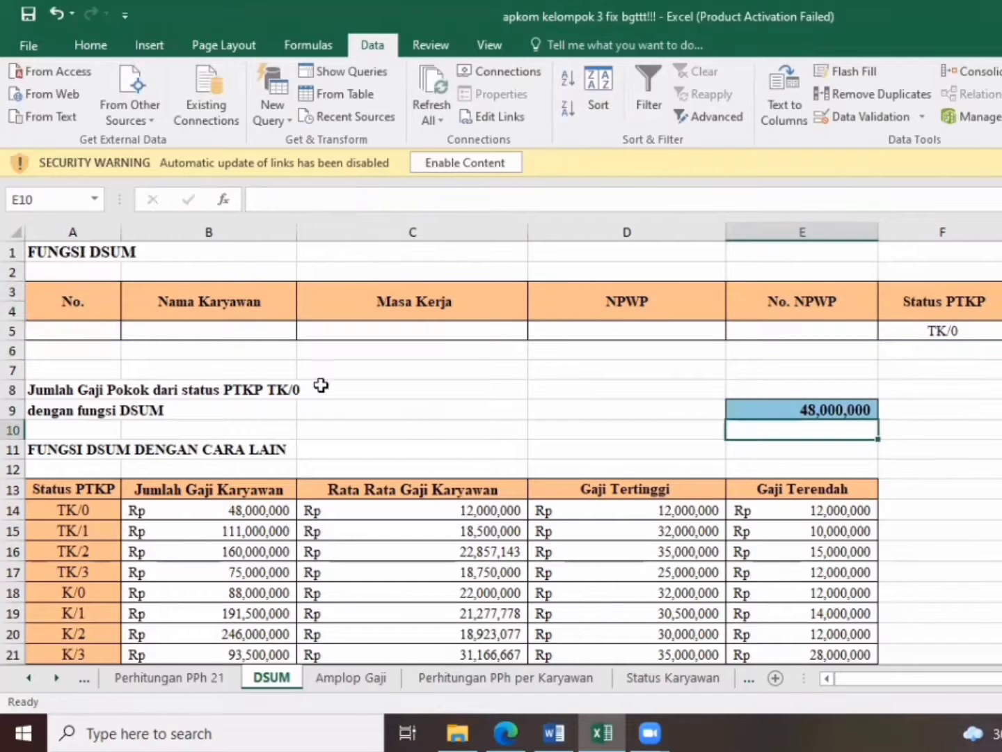
# Select the payroll table from A5 on the Perhitungan PPh 21 sheet as the formula's database range, and return to E9 on the DSUM sheet
pyautogui.click(195, 677)
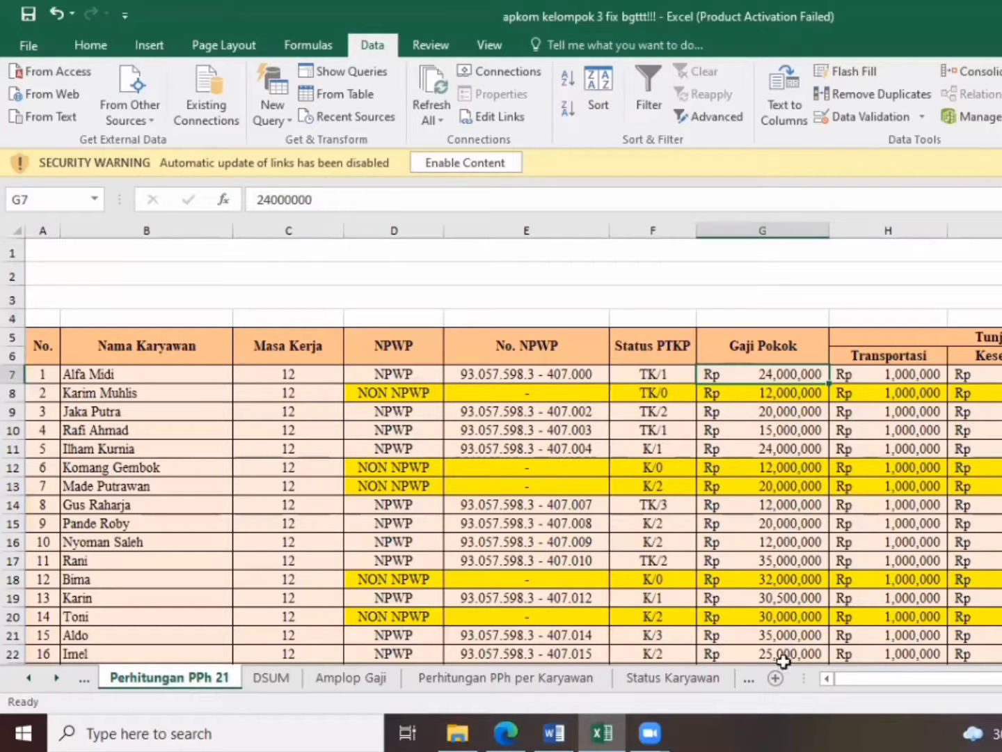
pyautogui.moveTo(59, 341); pyautogui.dragTo(989, 658)
pyautogui.click(262, 676)
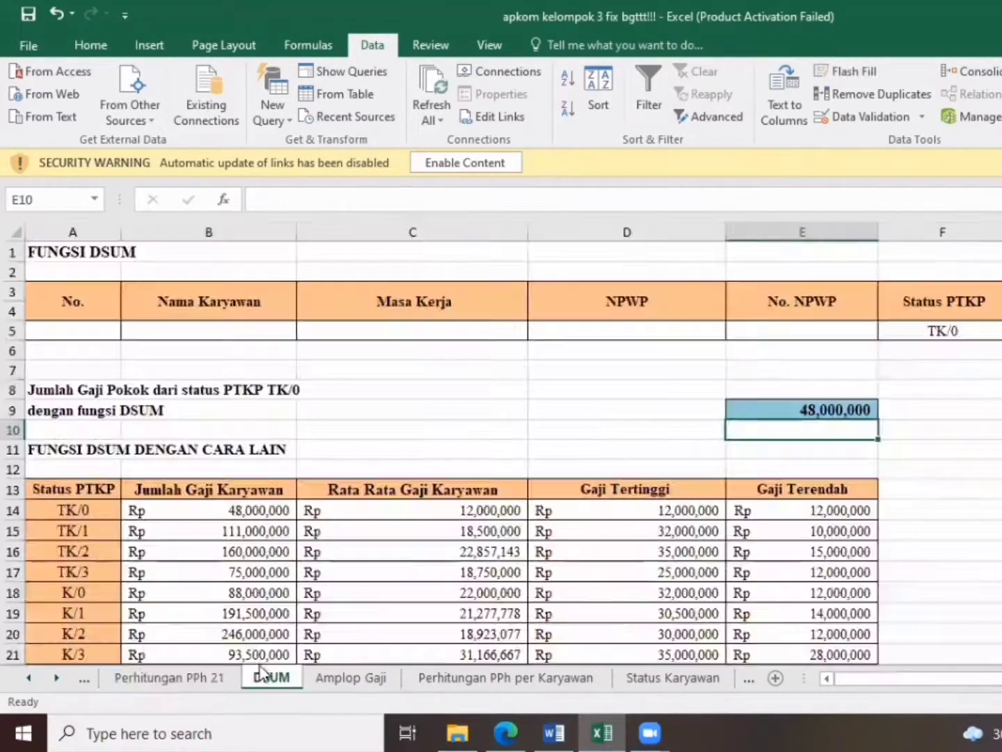
pyautogui.click(750, 404)
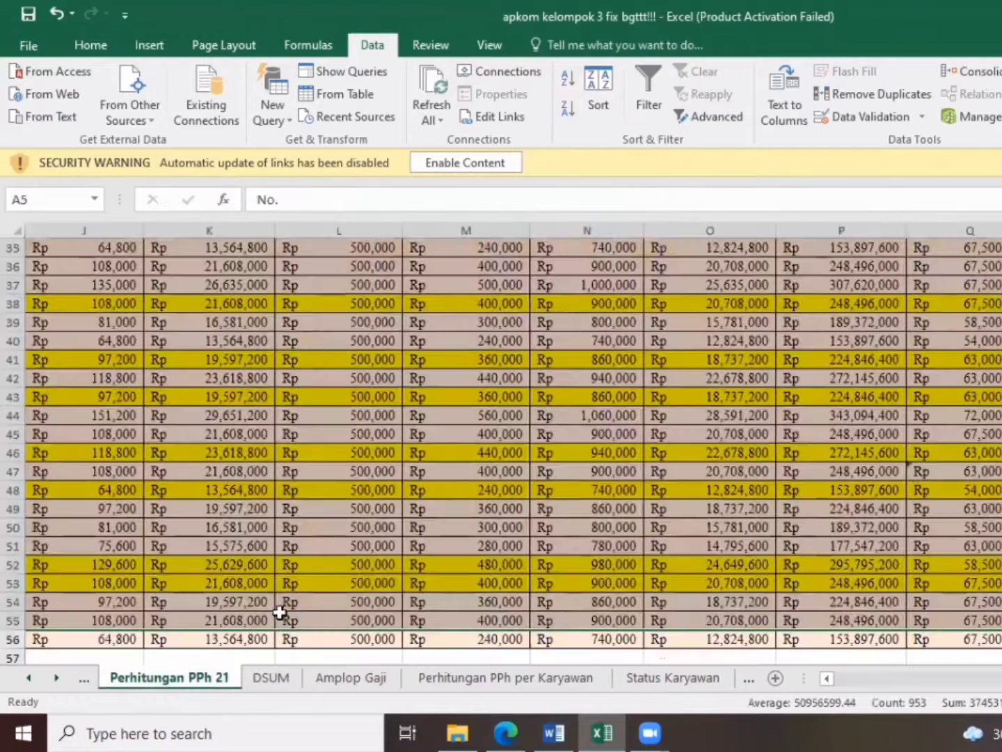
# Locate the Gaji Pokok column G on the Perhitungan PPh 21 sheet as the formula's field argument, and return to the DSUM sheet
pyautogui.click(160, 678)
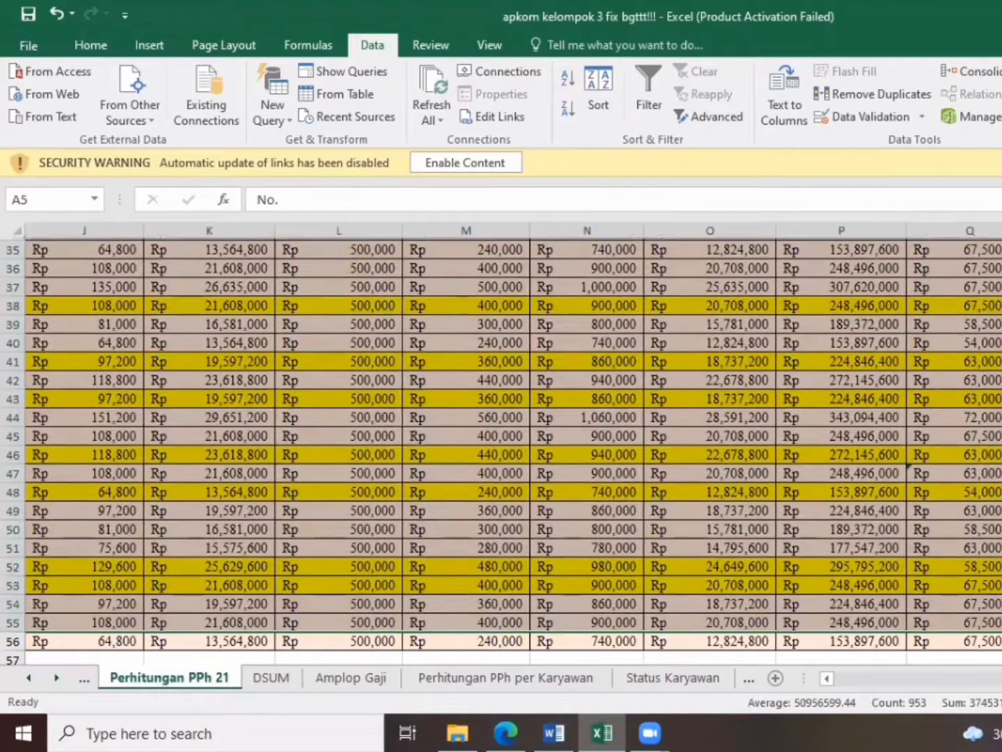
pyautogui.scroll(12, 513, 451)
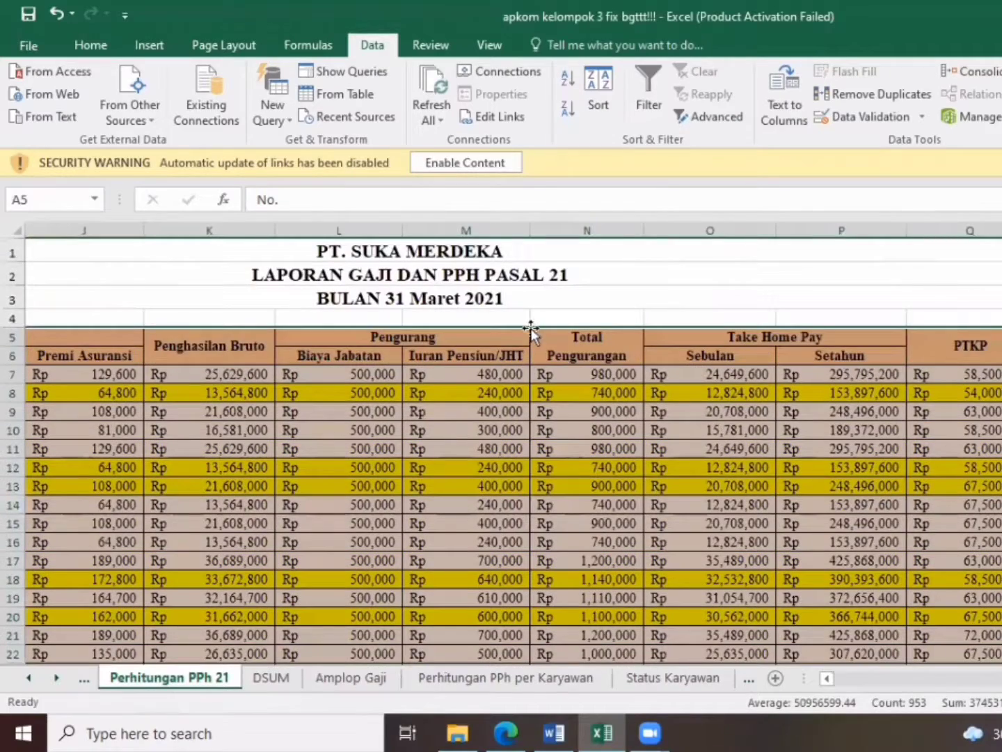
pyautogui.click(933, 557)
pyautogui.hscroll(-6, 942, 679)
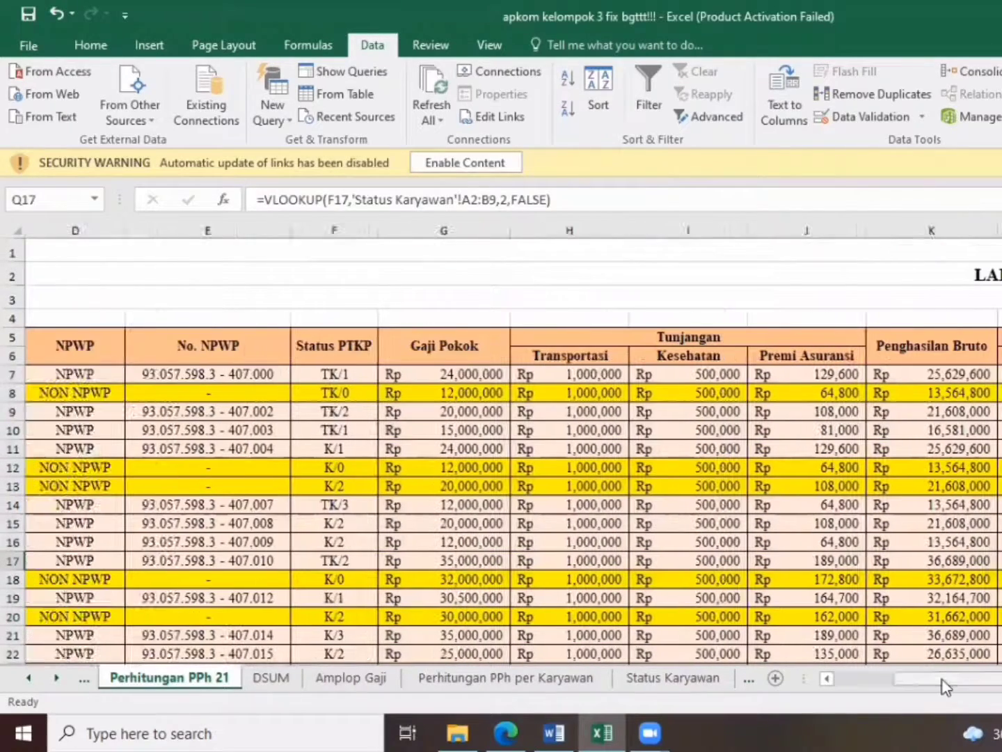
pyautogui.click(455, 329)
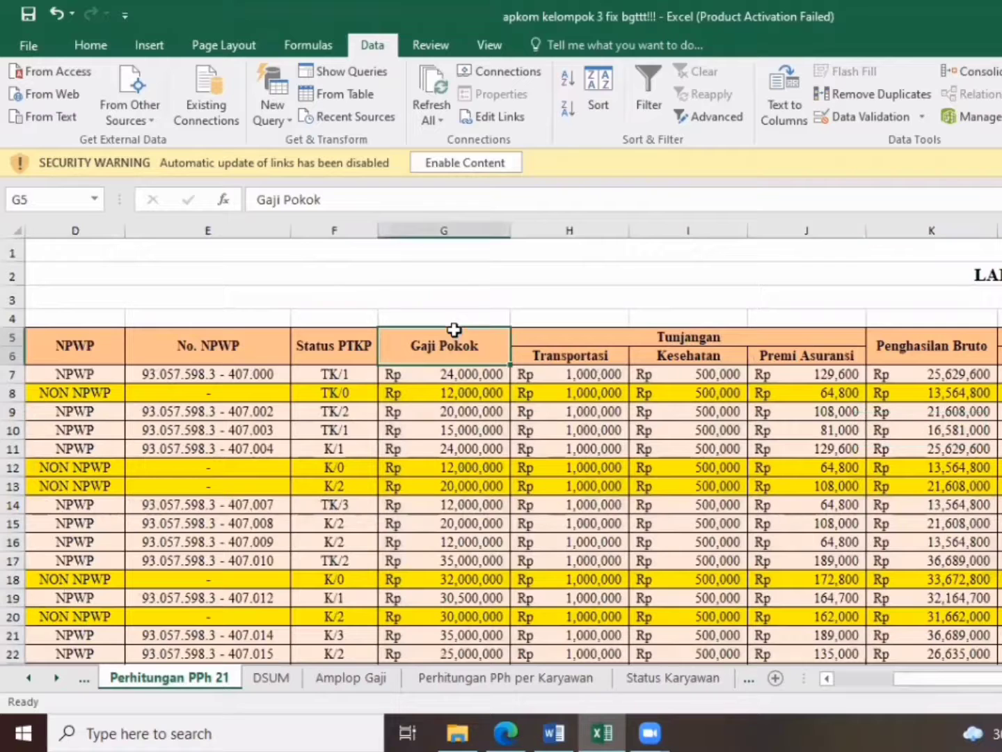
pyautogui.click(453, 224)
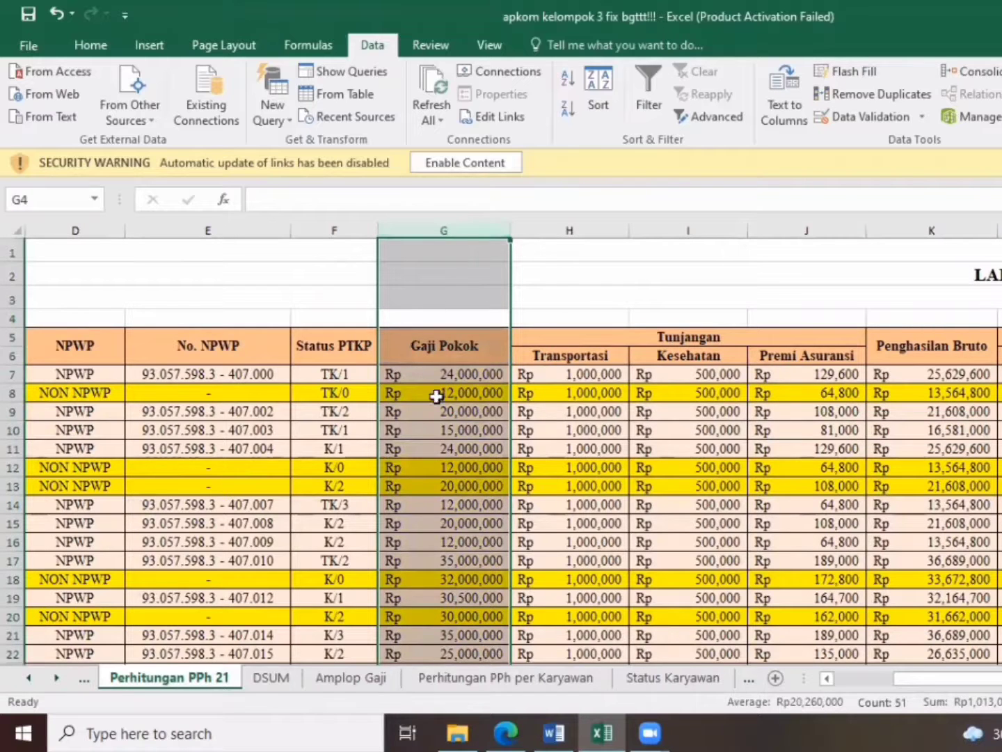
pyautogui.click(252, 681)
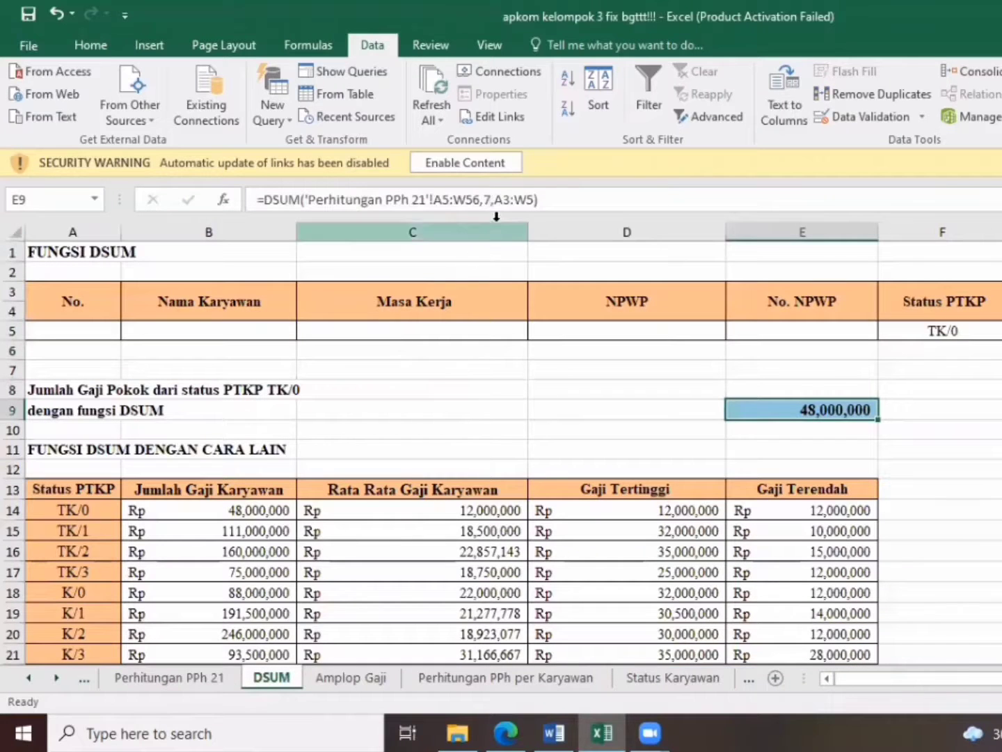
# Review the criteria range A3:W5 on the DSUM sheet and its reference in the formula of cell E9
pyautogui.moveTo(63, 306); pyautogui.dragTo(999, 326)
pyautogui.click(999, 327)
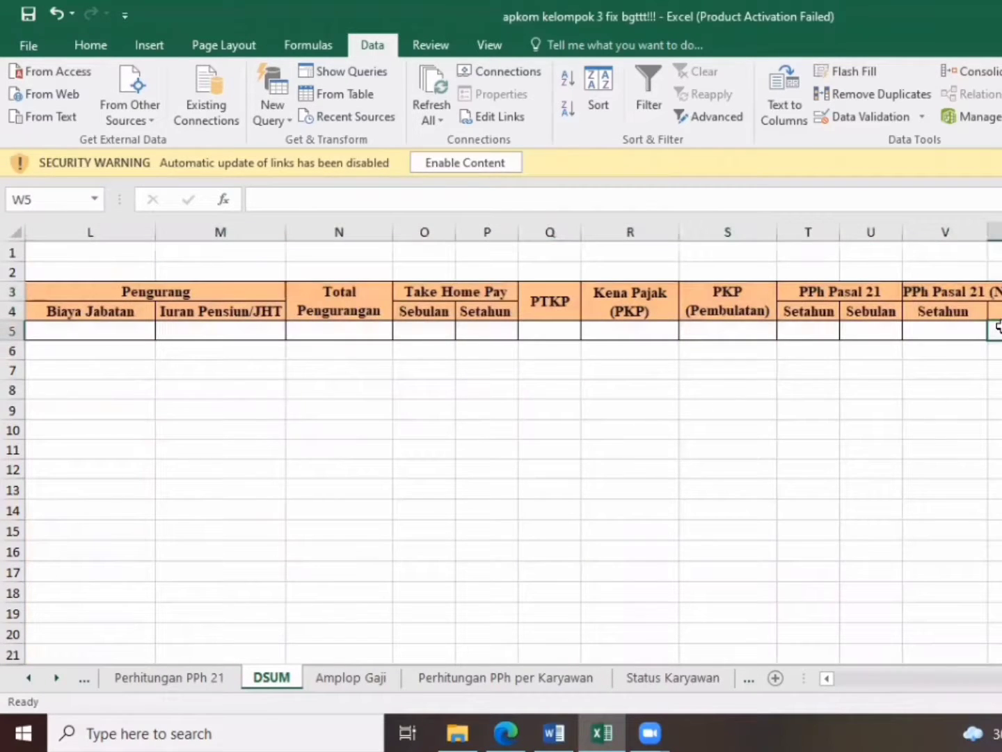
pyautogui.moveTo(999, 678); pyautogui.dragTo(840, 683)
pyautogui.click(821, 407)
pyautogui.click(557, 201)
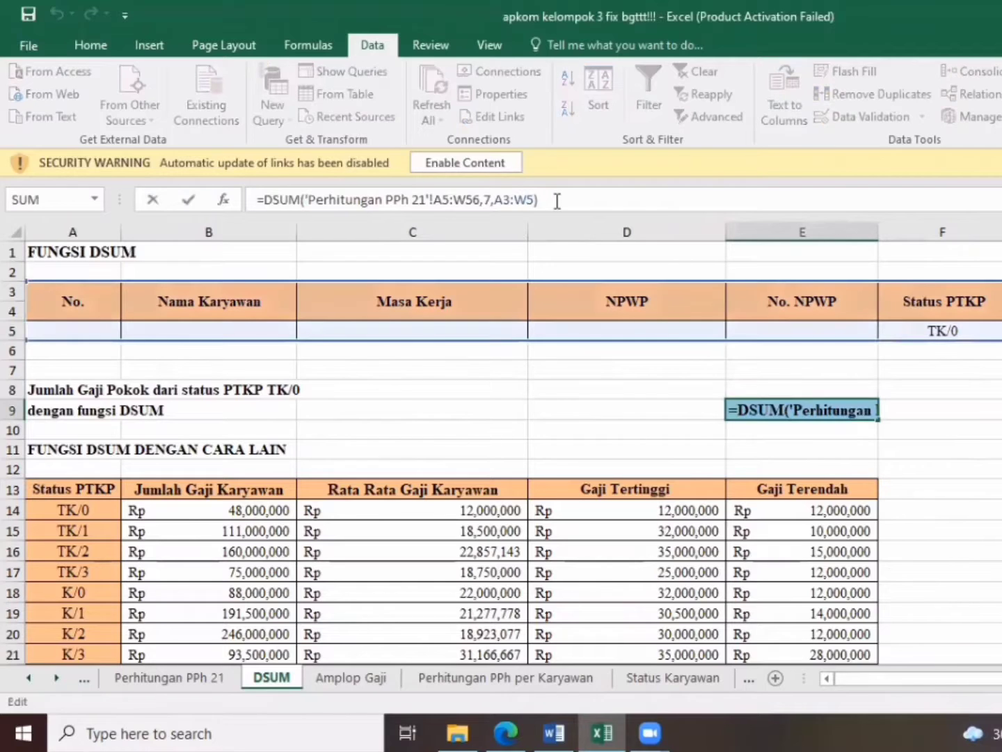
pyautogui.press('Return')
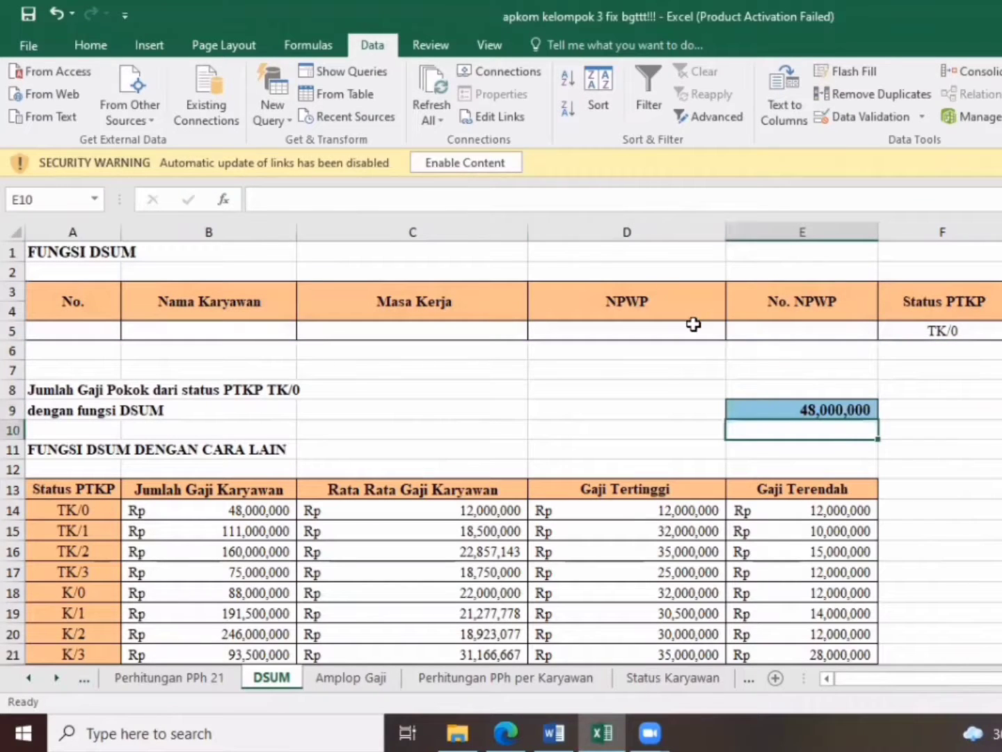
# Set the Status PTKP criterion in F5 to TK/1, followed by TK/3
pyautogui.click(964, 330)
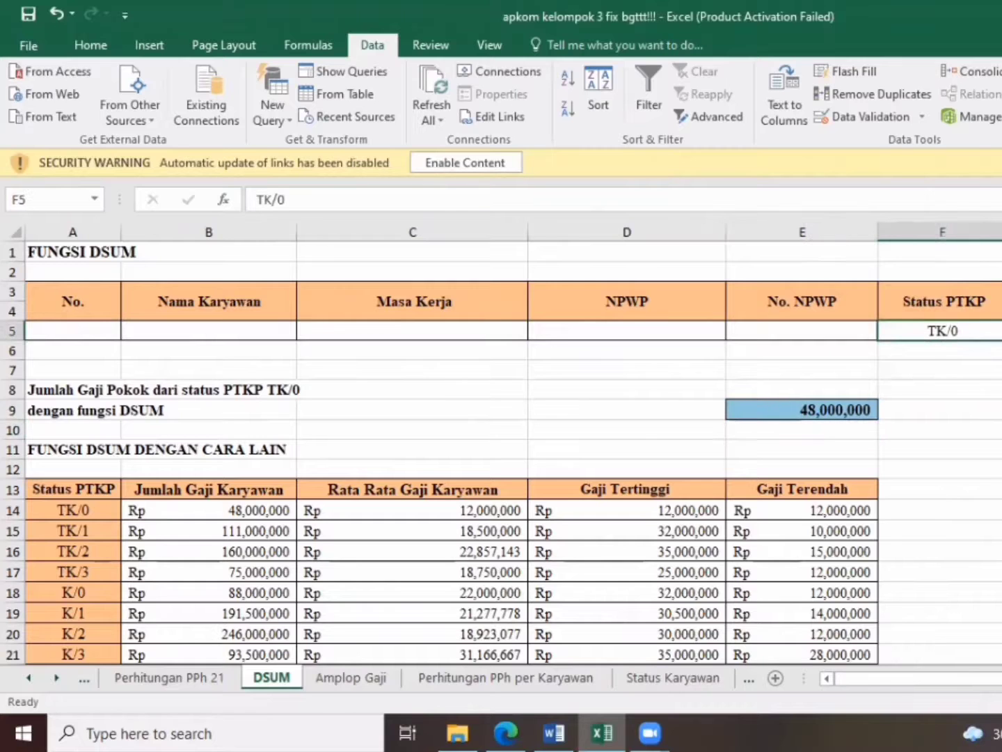
pyautogui.click(1001, 331)
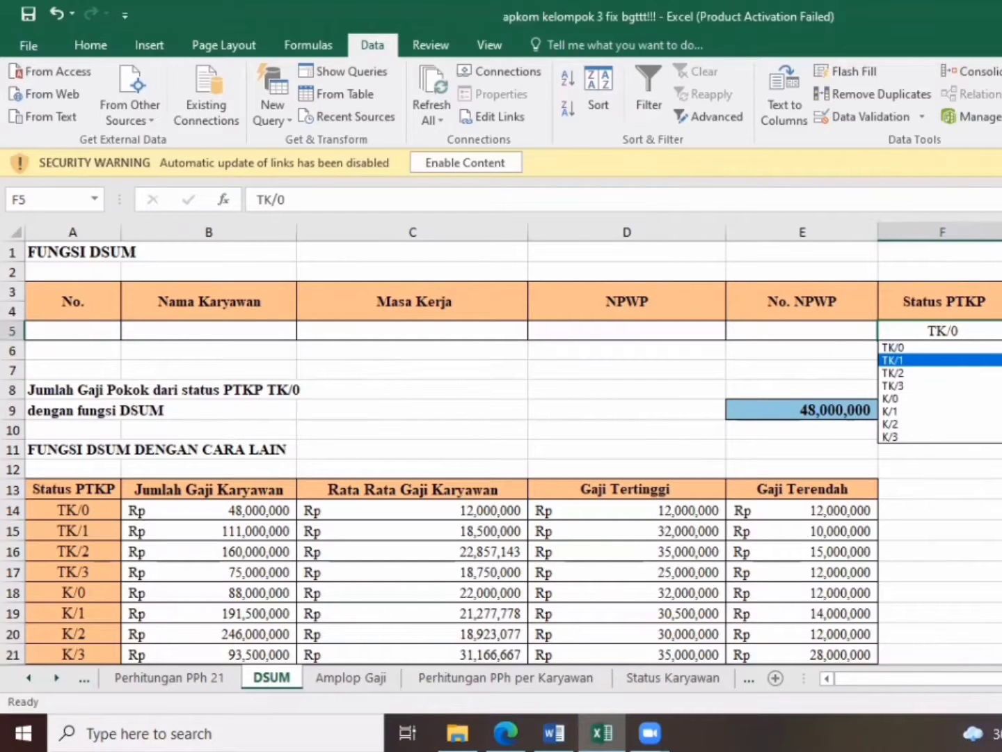
pyautogui.click(905, 359)
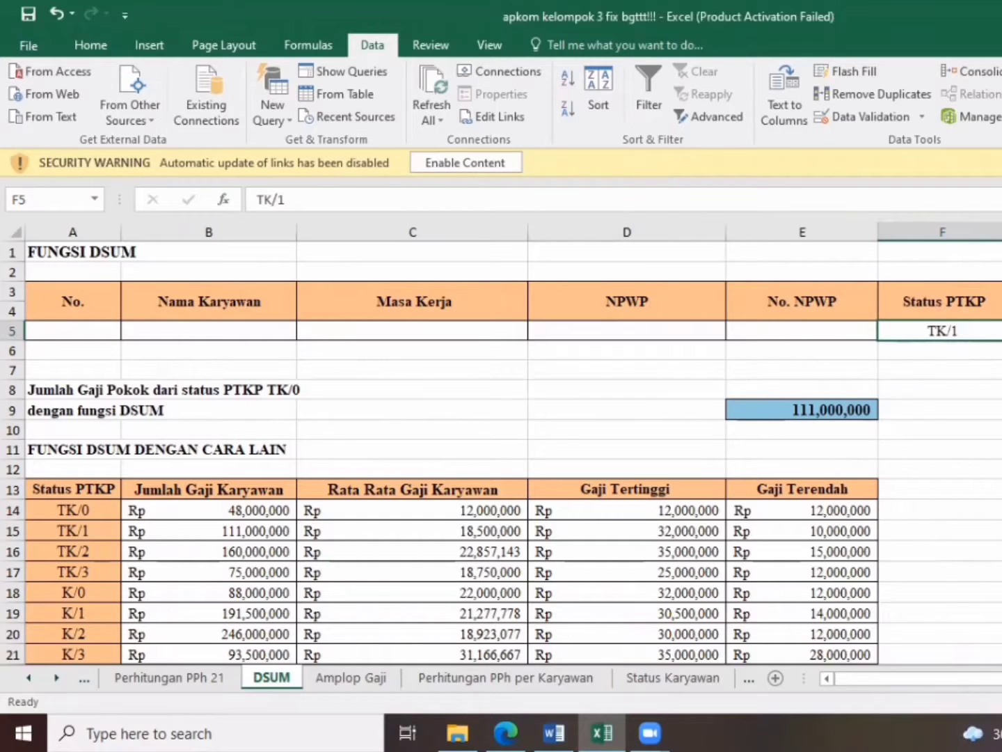
pyautogui.click(1001, 332)
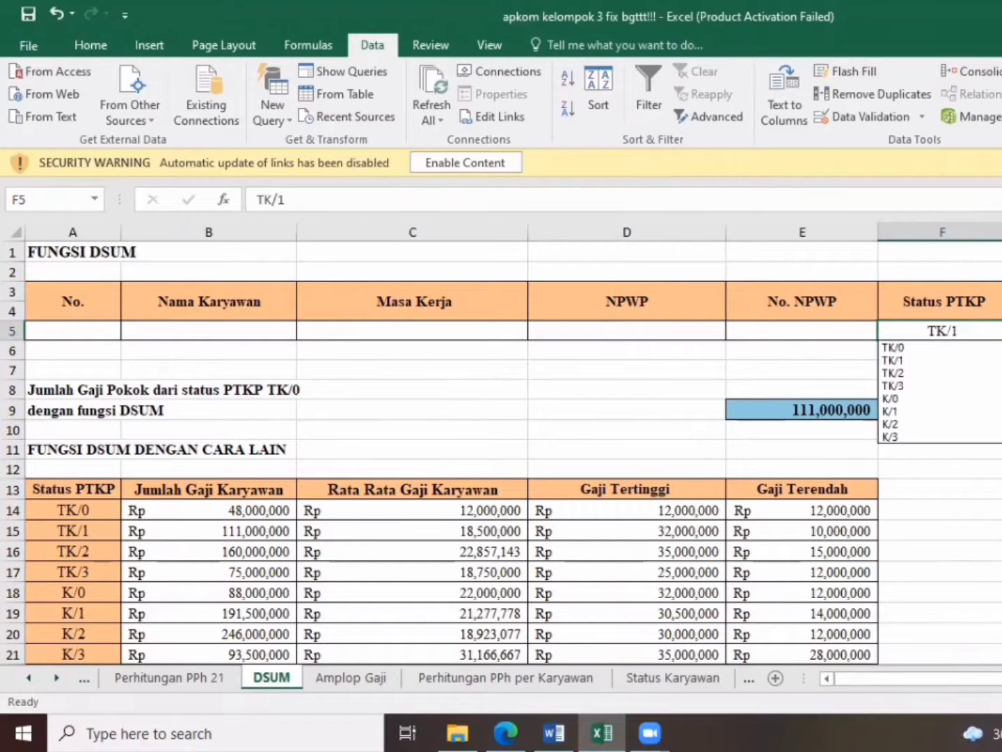
pyautogui.click(979, 387)
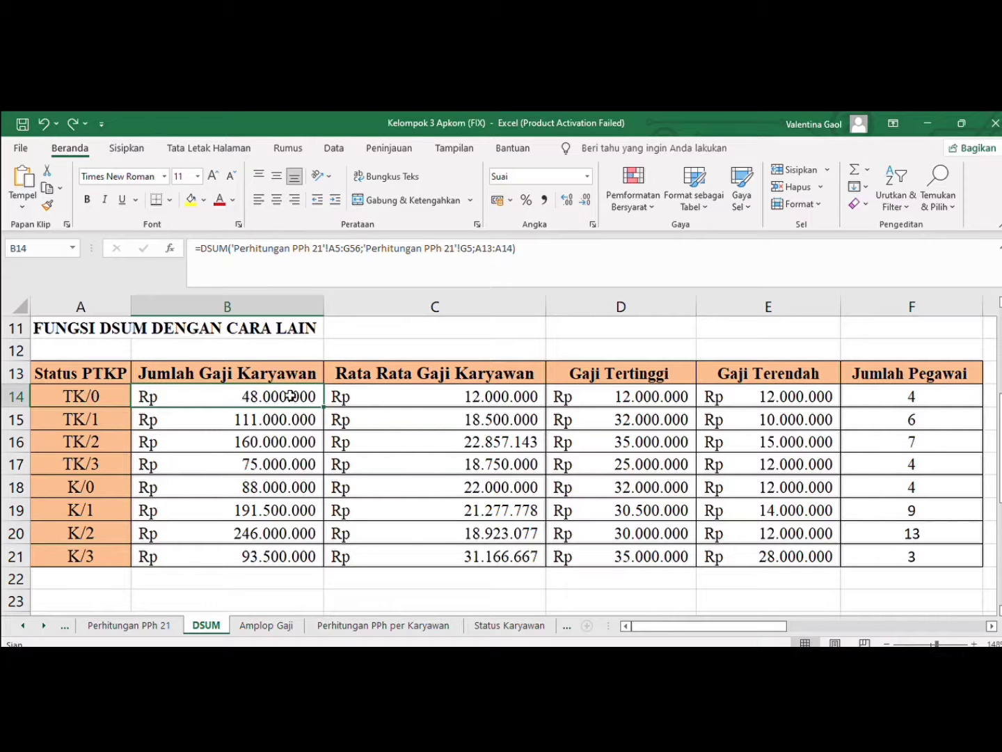
# Clear the formulas in the TK/0 row from B14 to F14 and return to cell B14
pyautogui.press('BackSpace')
pyautogui.press('Tab')
pyautogui.press('BackSpace')
pyautogui.press('Tab')
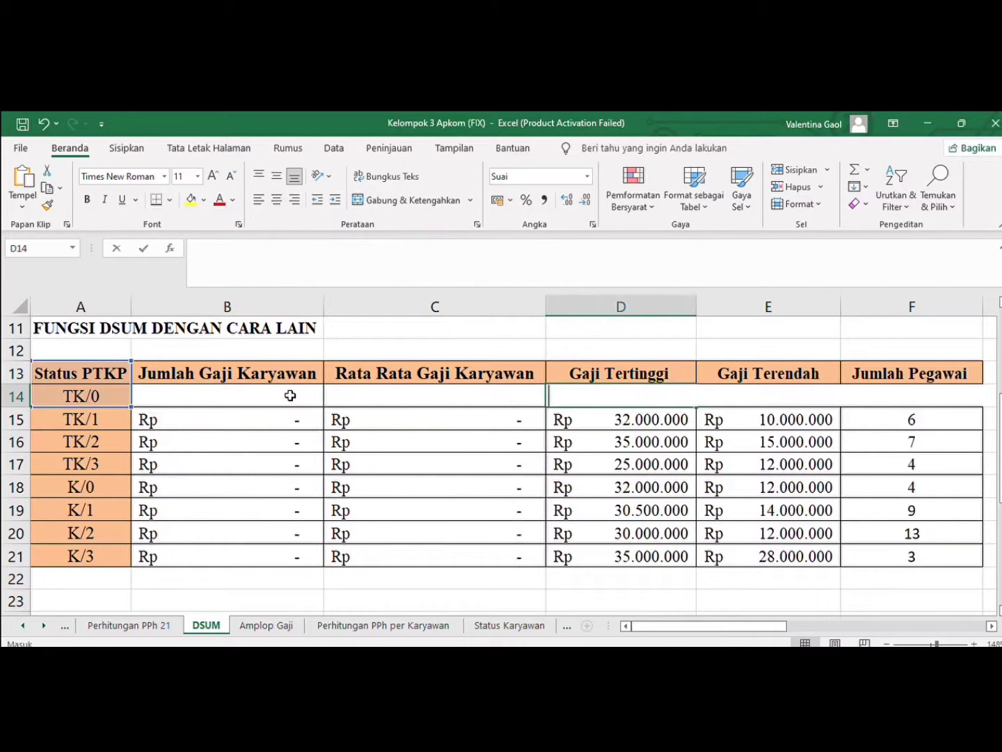
pyautogui.press('BackSpace')
pyautogui.press('Tab')
pyautogui.press('BackSpace')
pyautogui.press('Tab')
pyautogui.press('BackSpace')
pyautogui.press('Left')
pyautogui.press('Left')
pyautogui.press('Left')
pyautogui.press('Left')
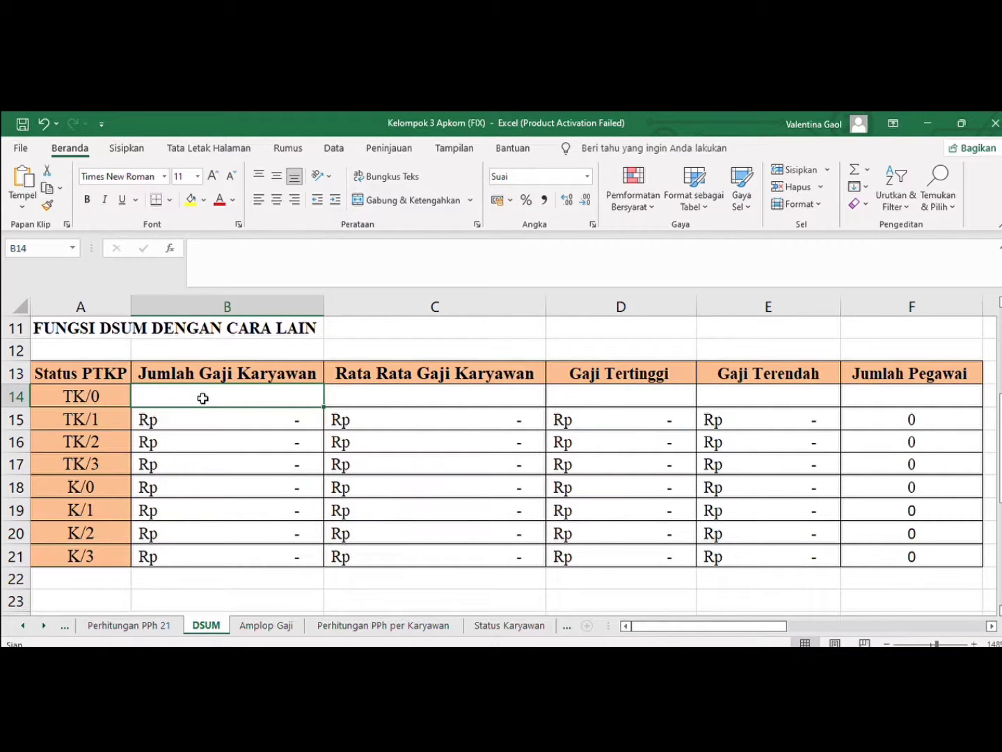
# Start a DSUM formula in cell B14 with range A5:G56 of the Perhitungan PPh 21 sheet as its database argument
pyautogui.write('=DSUM(')
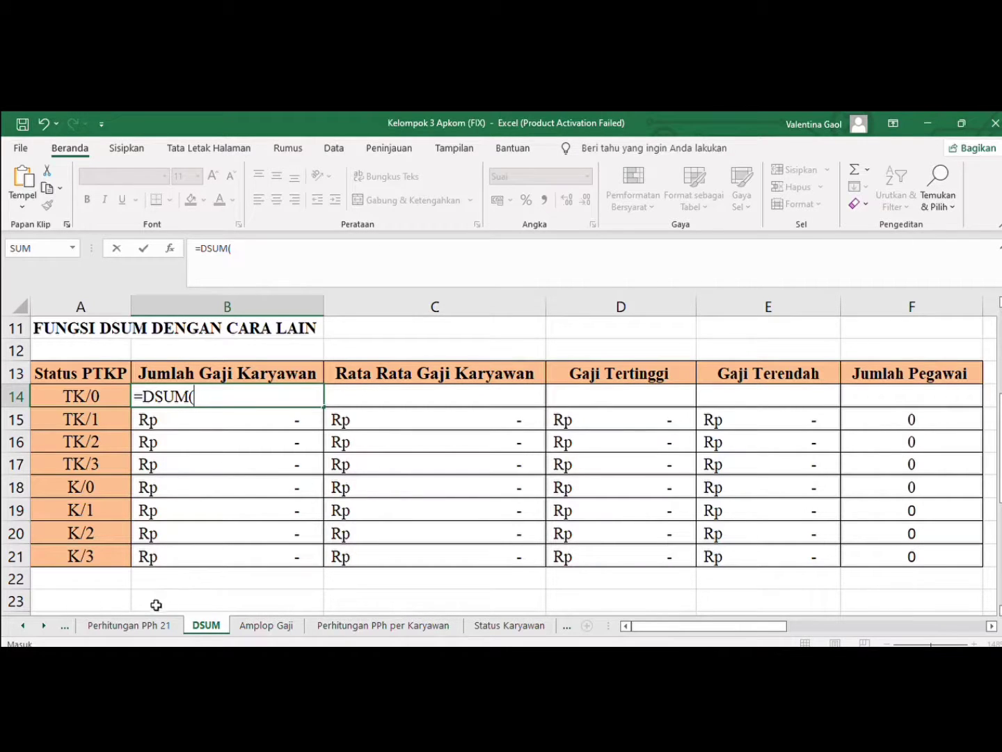
pyautogui.click(128, 627)
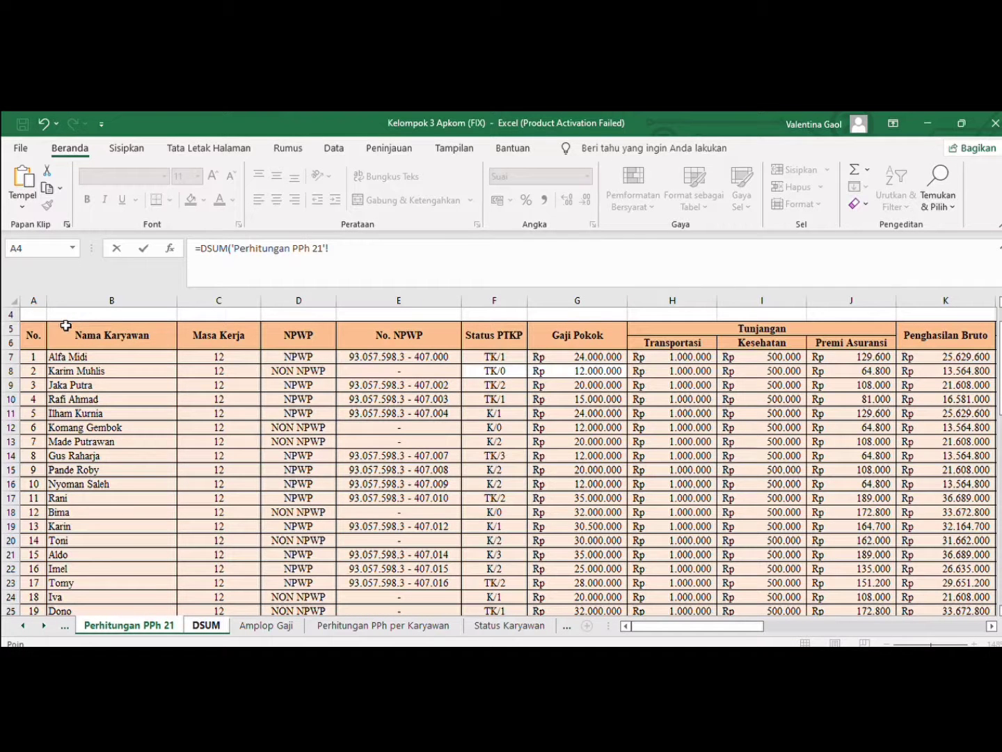
pyautogui.moveTo(28, 335); pyautogui.dragTo(564, 555)
pyautogui.press('F4')
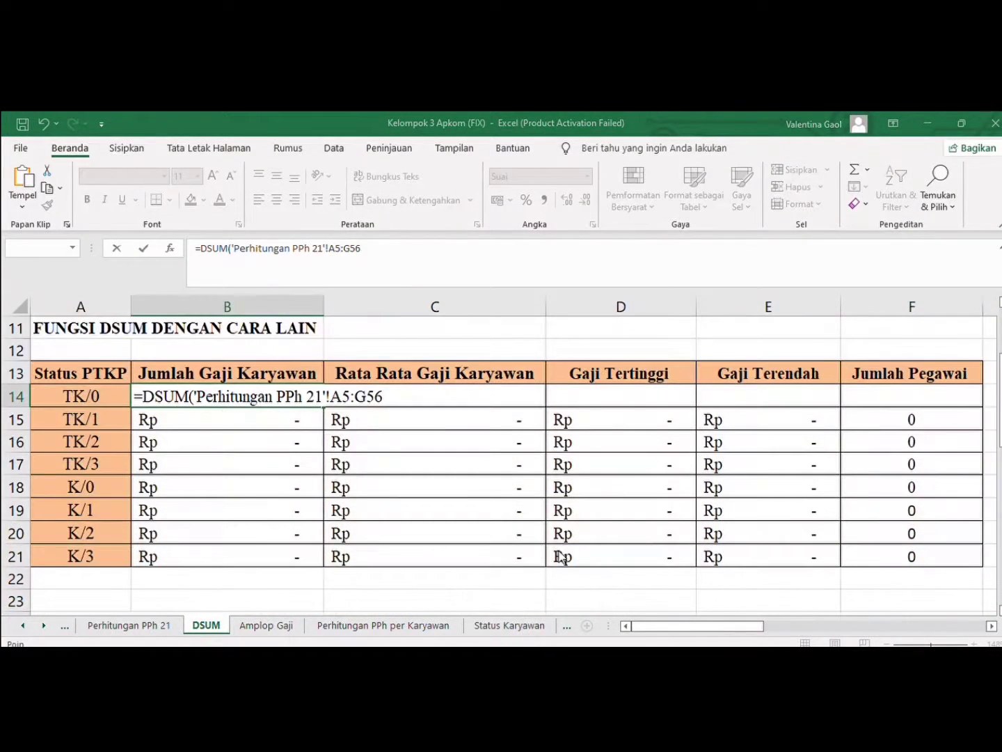
pyautogui.click(494, 423)
pyautogui.click(404, 402)
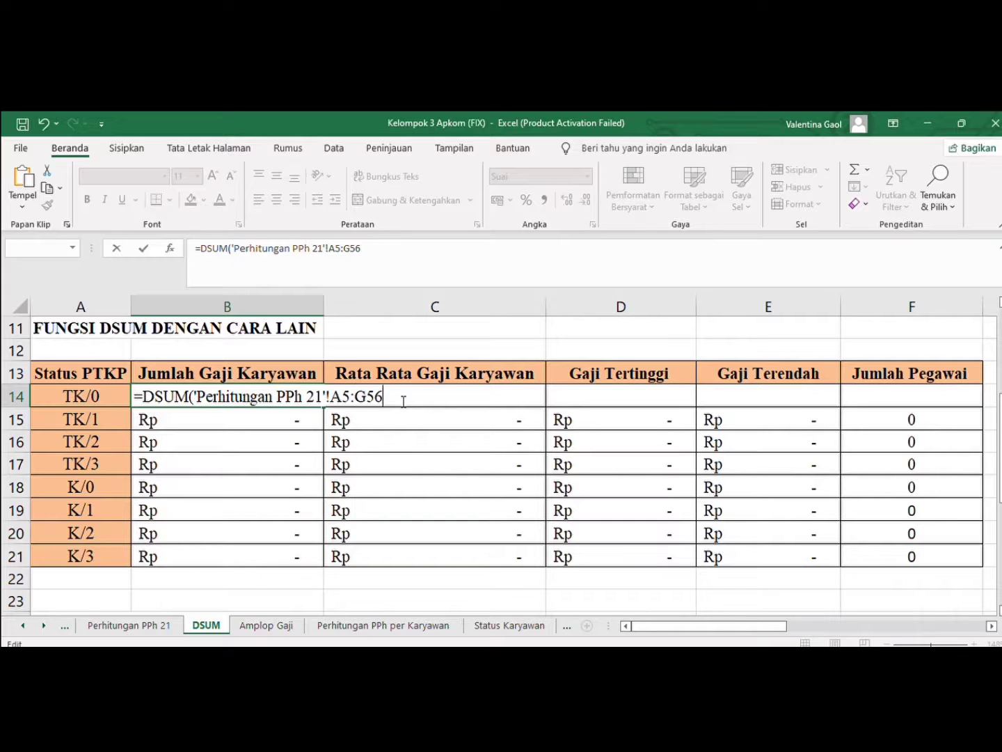
pyautogui.write(';')
# Add the Gaji Pokok header cell G5 of the Perhitungan PPh 21 sheet as the formula's field argument
pyautogui.click(129, 619)
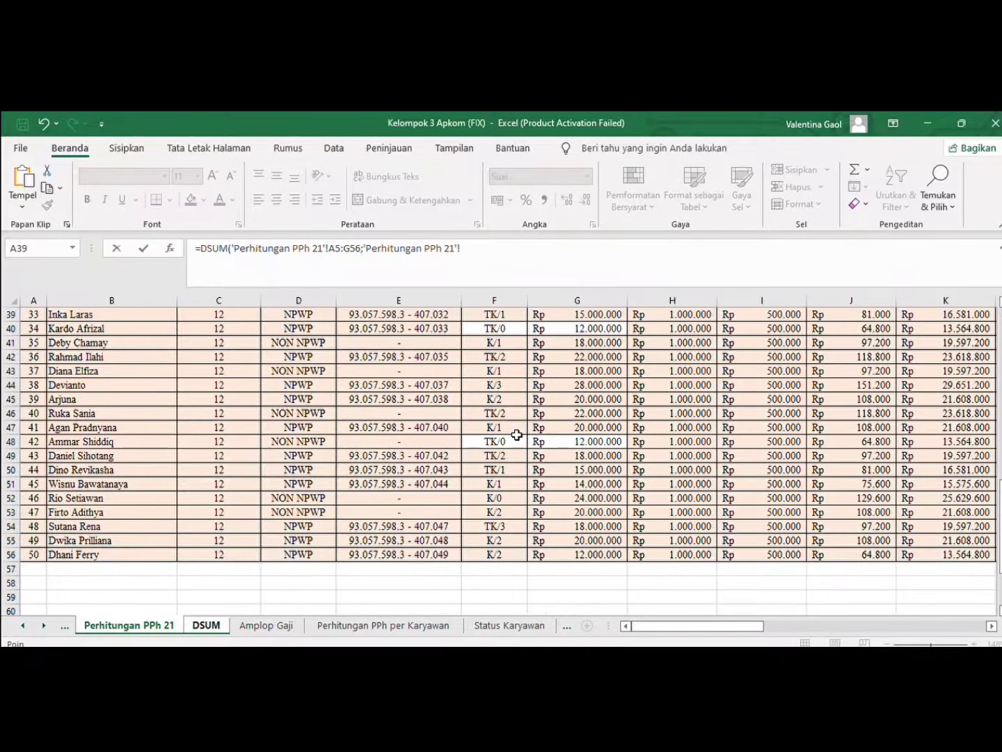
pyautogui.scroll(13, 501, 460)
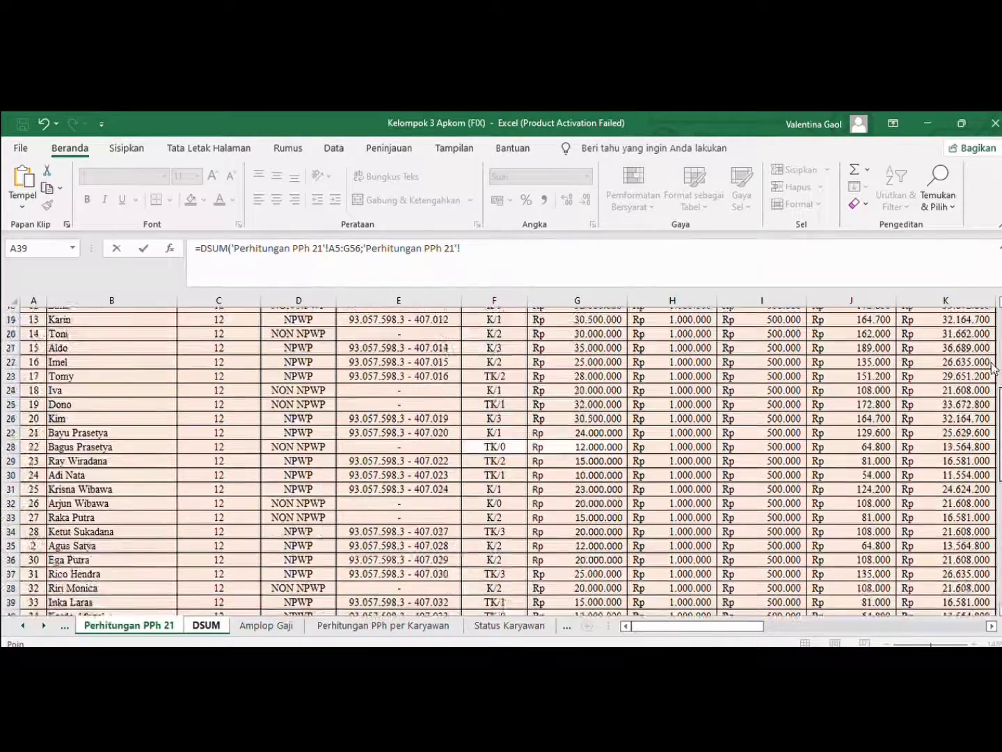
pyautogui.click(581, 383)
pyautogui.hotkey('alt', 'Tab')
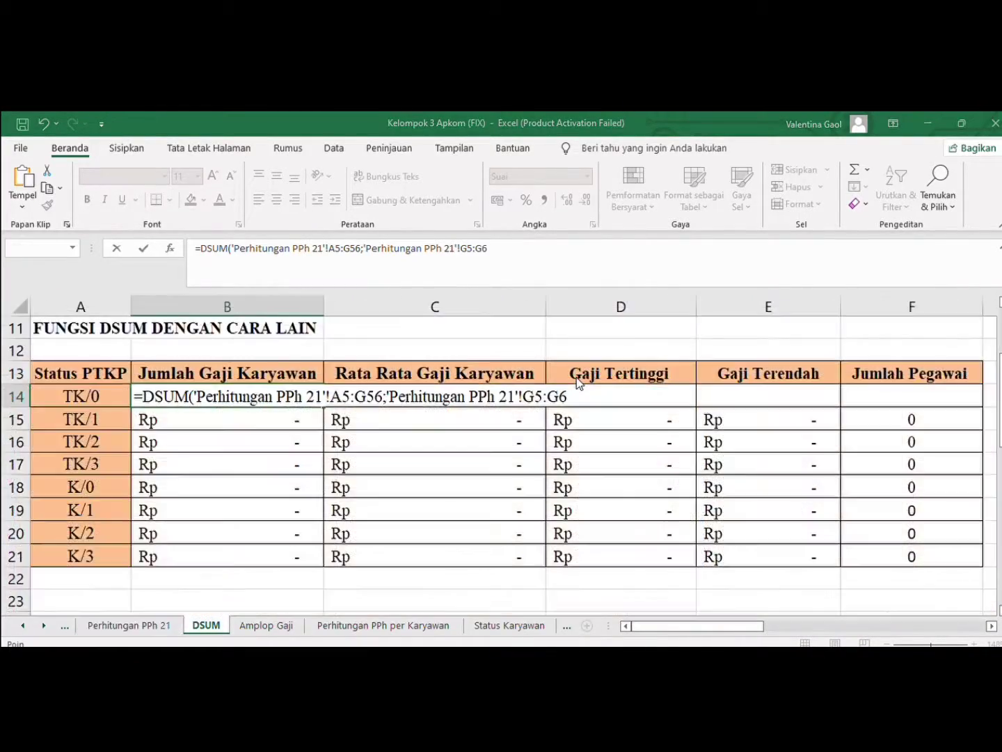
pyautogui.click(538, 423)
pyautogui.click(577, 393)
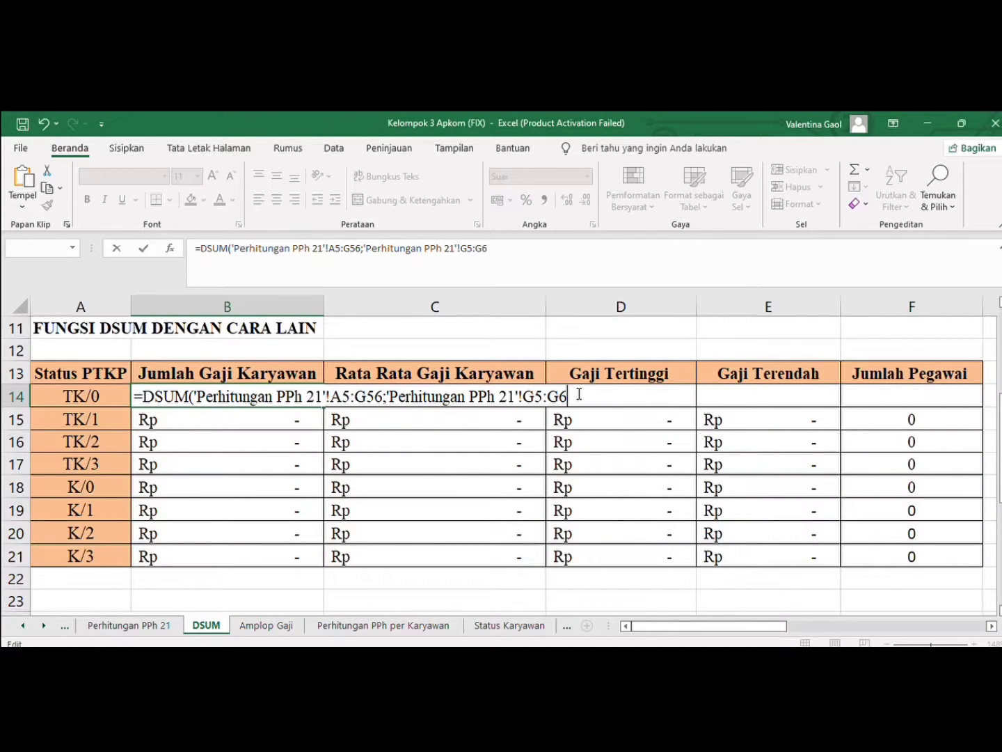
pyautogui.press('BackSpace')
pyautogui.press('BackSpace')
pyautogui.press('BackSpace')
pyautogui.write(';')
# Complete the DSUM formula in B14 with A13:A14 as the criteria range
pyautogui.click(72, 377)
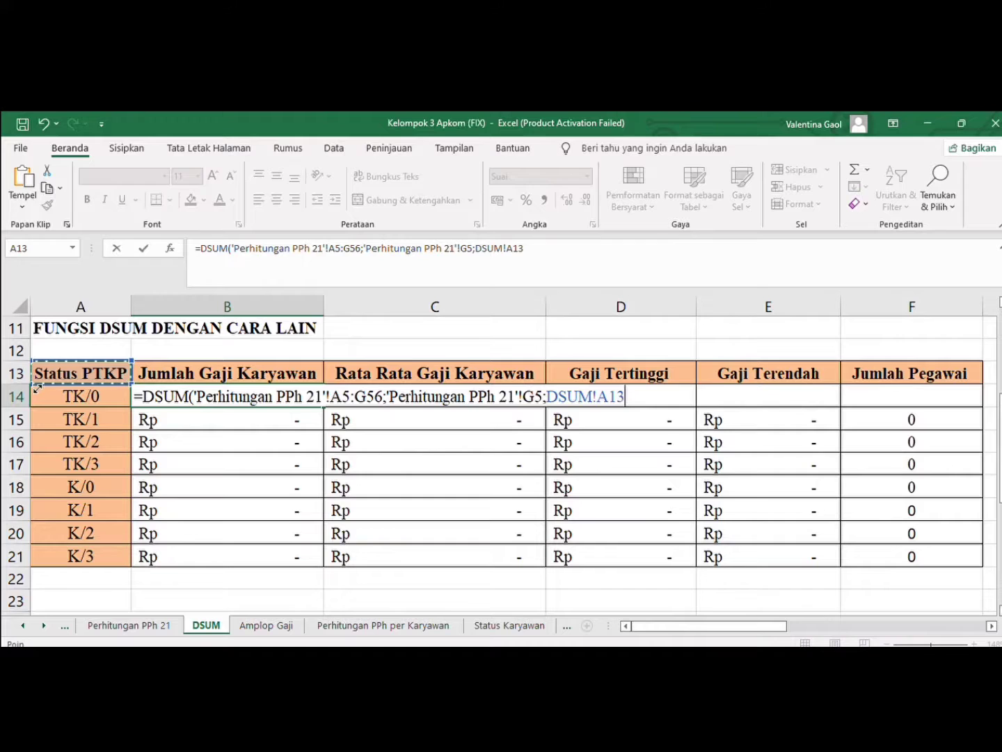
pyautogui.moveTo(37, 385); pyautogui.dragTo(36, 408)
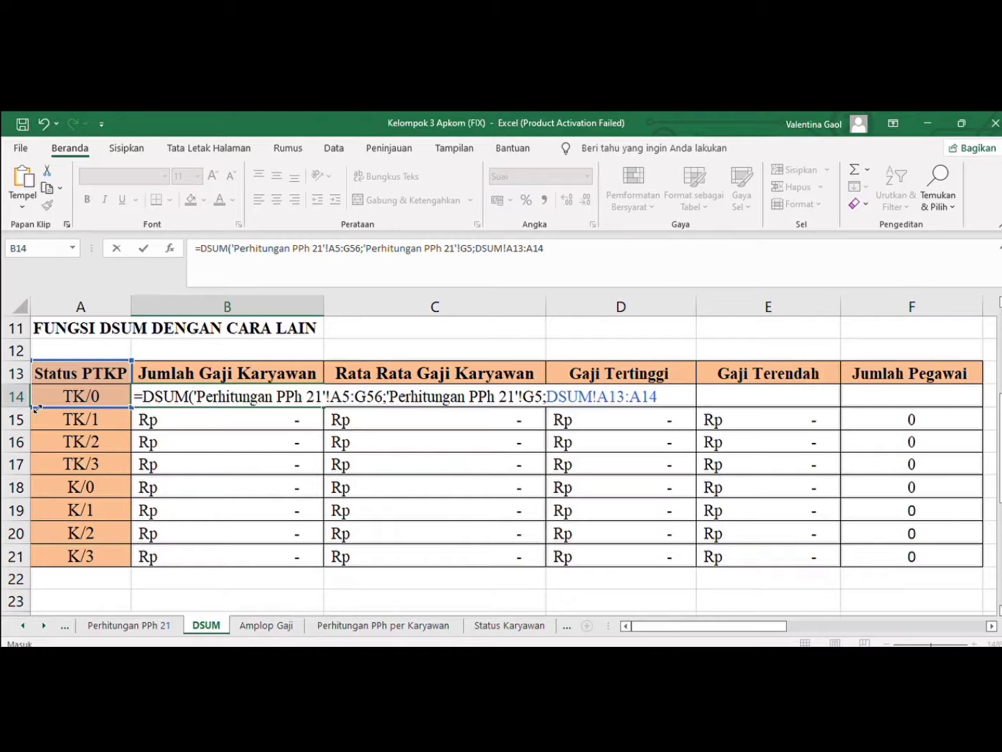
pyautogui.write(')')
pyautogui.press('Return')
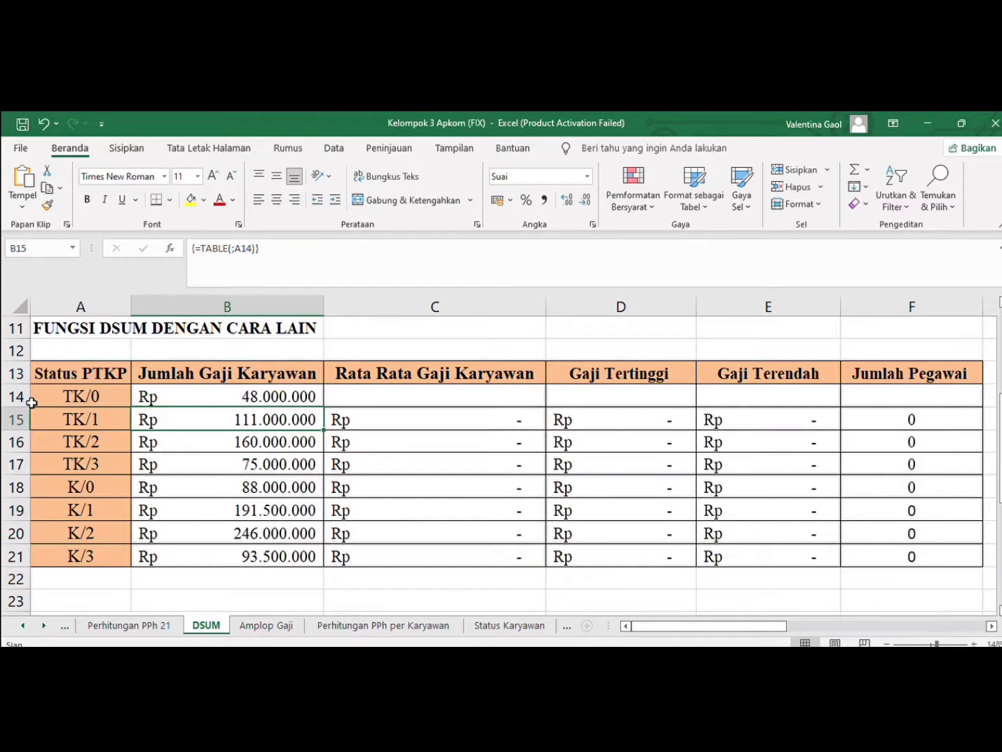
# Copy the full DSUM formula text from B14 for reuse, clear the cell and paste the same formula back into it
pyautogui.click(417, 395)
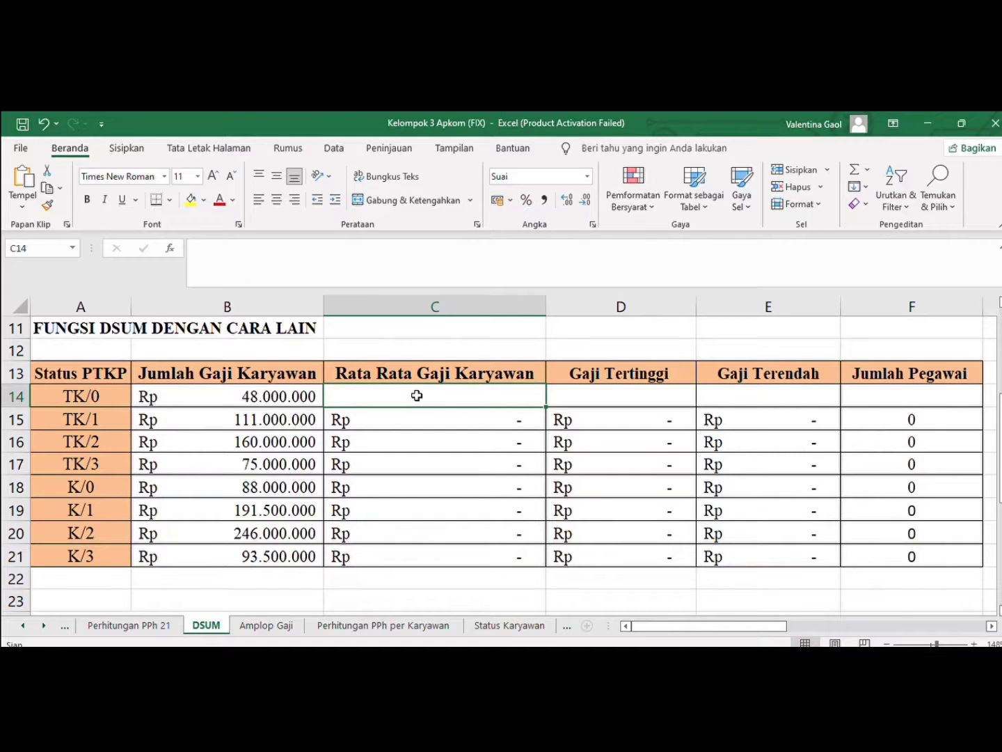
pyautogui.click(241, 396)
pyautogui.click(552, 249)
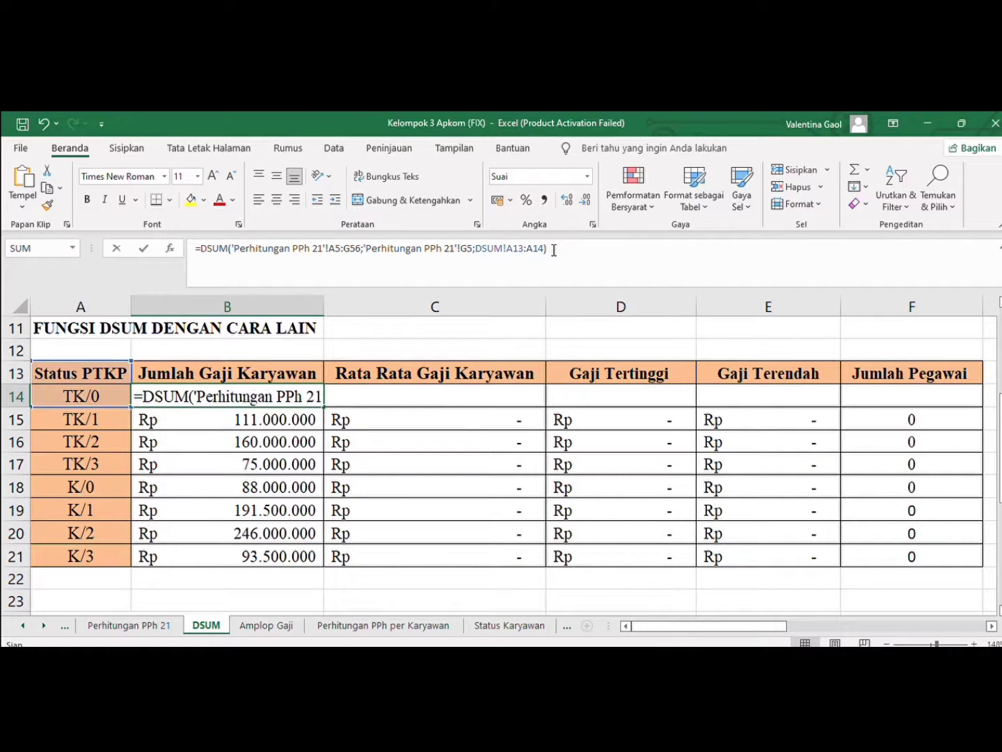
pyautogui.keyDown('shift'); pyautogui.click(205, 250); pyautogui.keyUp('shift')
pyautogui.keyDown('shift'); pyautogui.click(195, 250); pyautogui.keyUp('shift')
pyautogui.hotkey('ctrl', 'c')
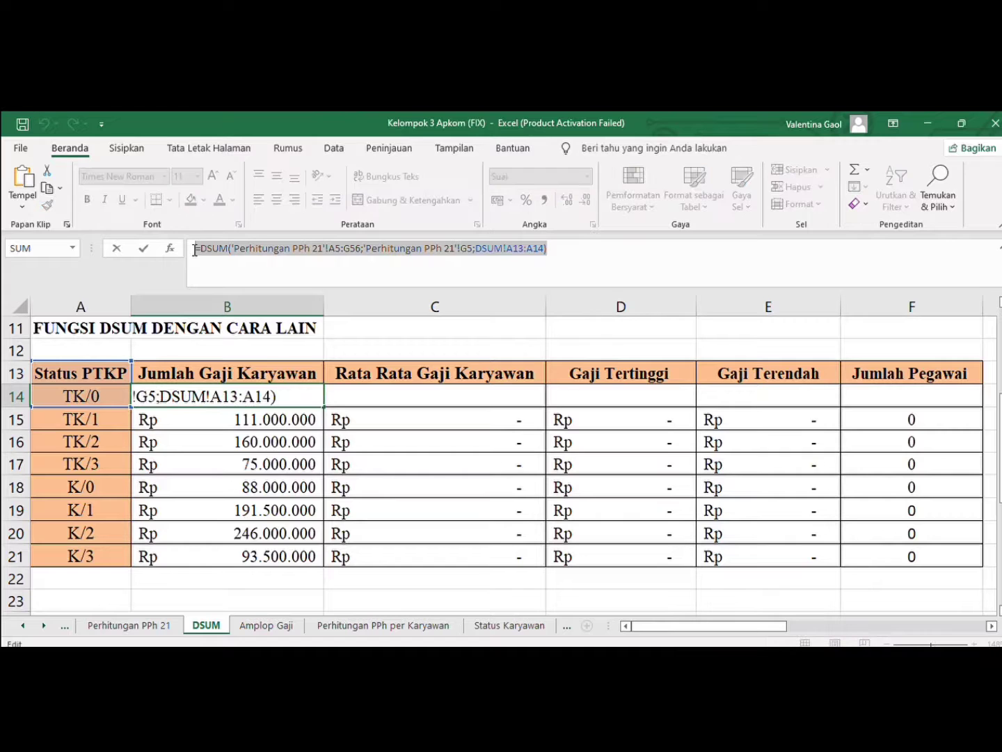
pyautogui.write('=')
pyautogui.click(376, 395)
pyautogui.click(309, 396)
pyautogui.press('BackSpace')
pyautogui.press('BackSpace')
pyautogui.press('BackSpace')
pyautogui.press('BackSpace')
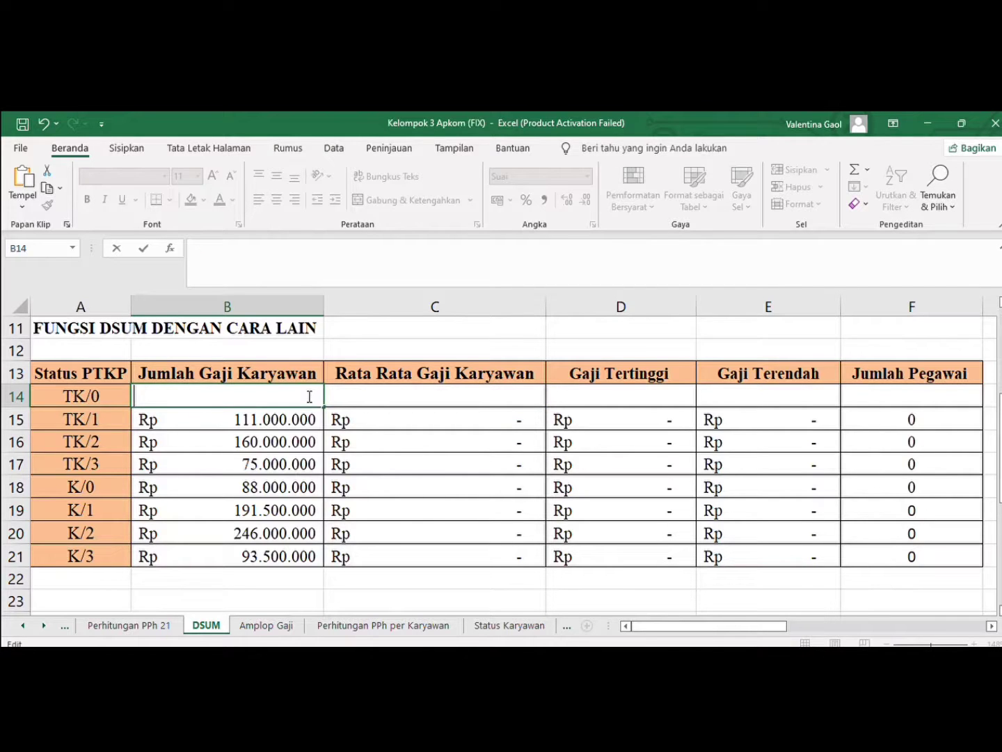
pyautogui.hotkey('ctrl', 'v')
pyautogui.press('Return')
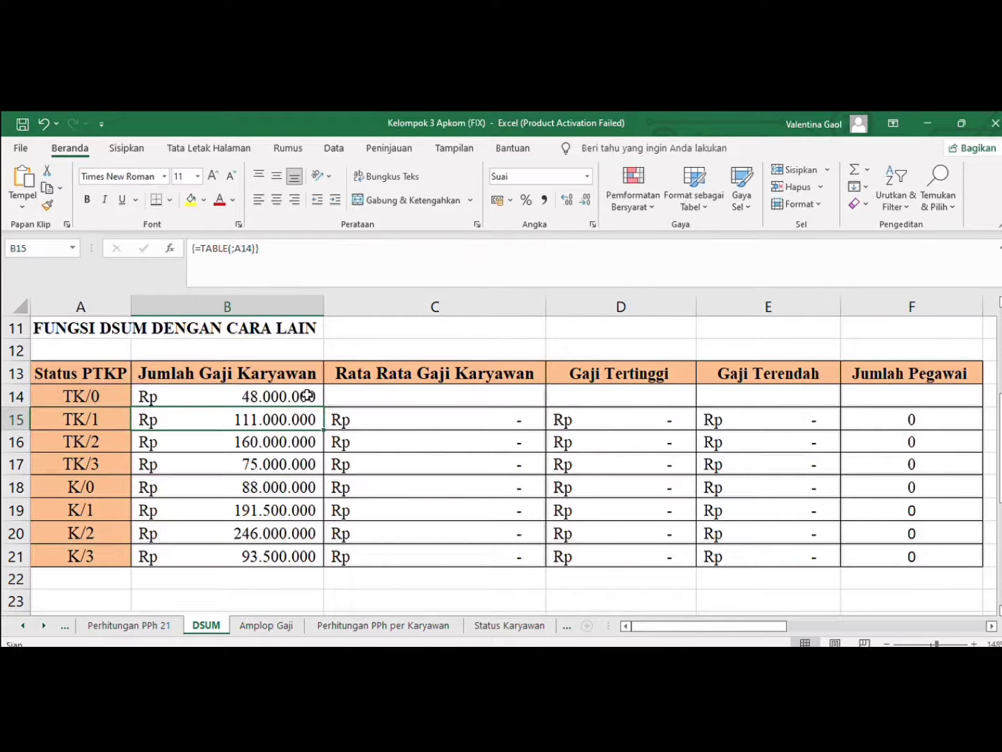
# Paste the copied formula into C14 under Rata Rata Gaji Karyawan and change its function to DAVERAGE
pyautogui.click(376, 398)
pyautogui.hotkey('ctrl', 'v')
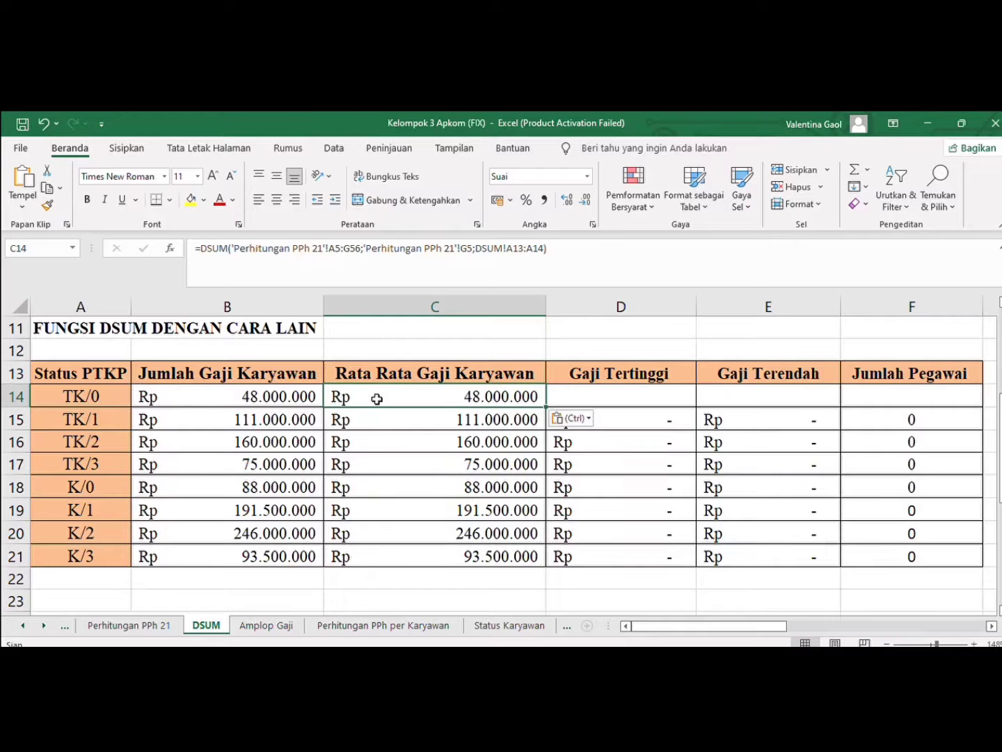
pyautogui.click(230, 248)
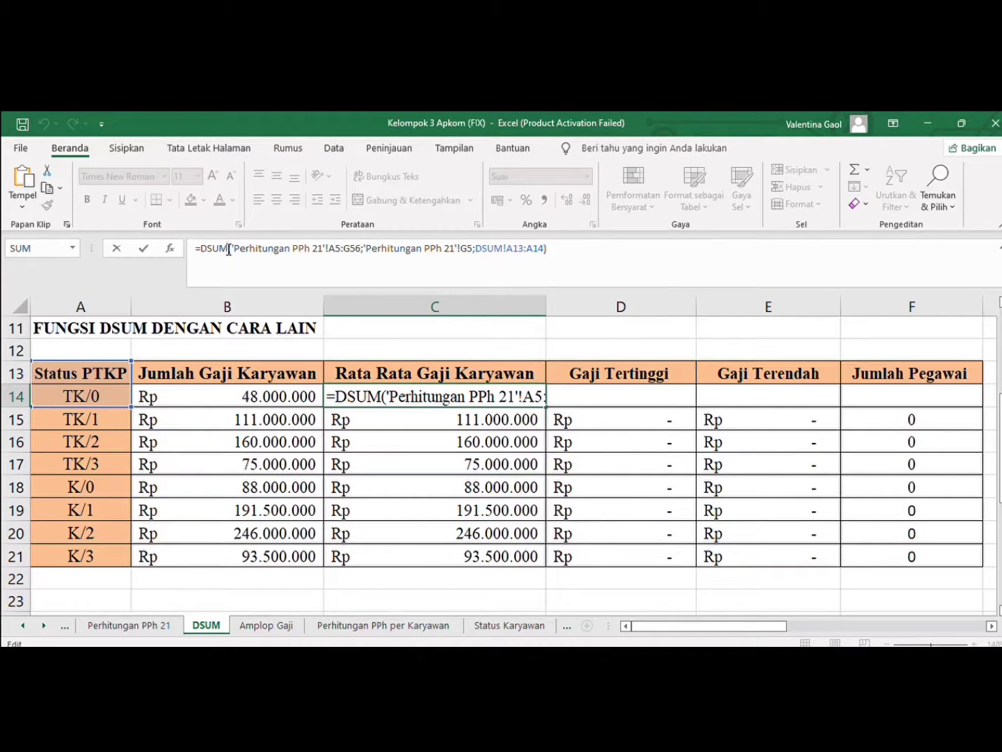
pyautogui.press('BackSpace')
pyautogui.press('BackSpace')
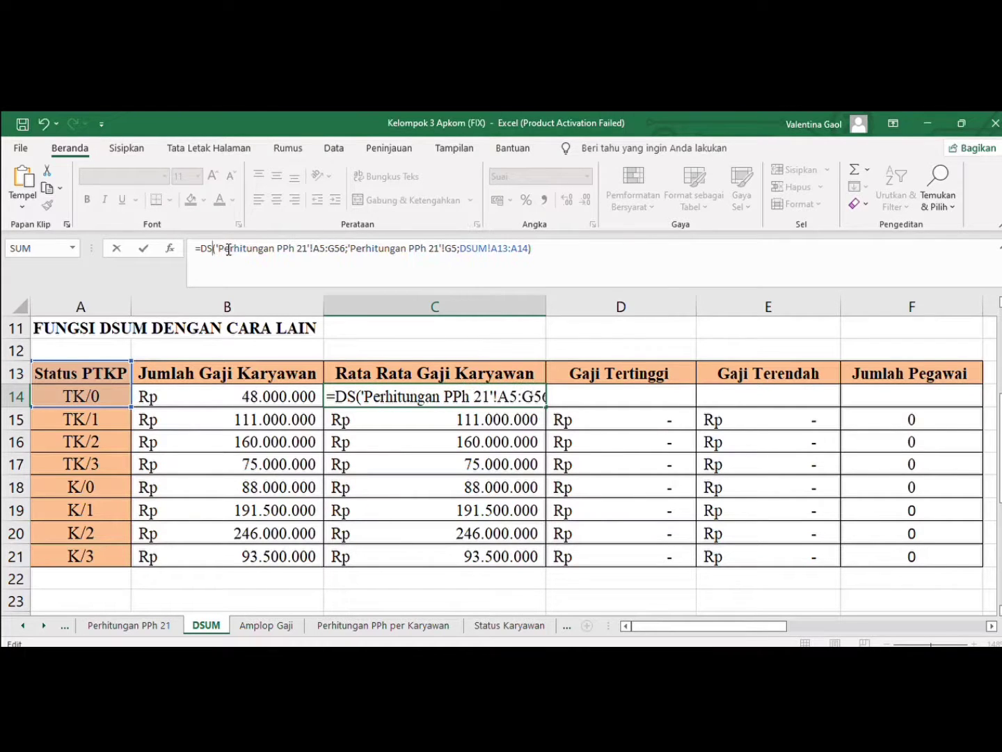
pyautogui.press('BackSpace')
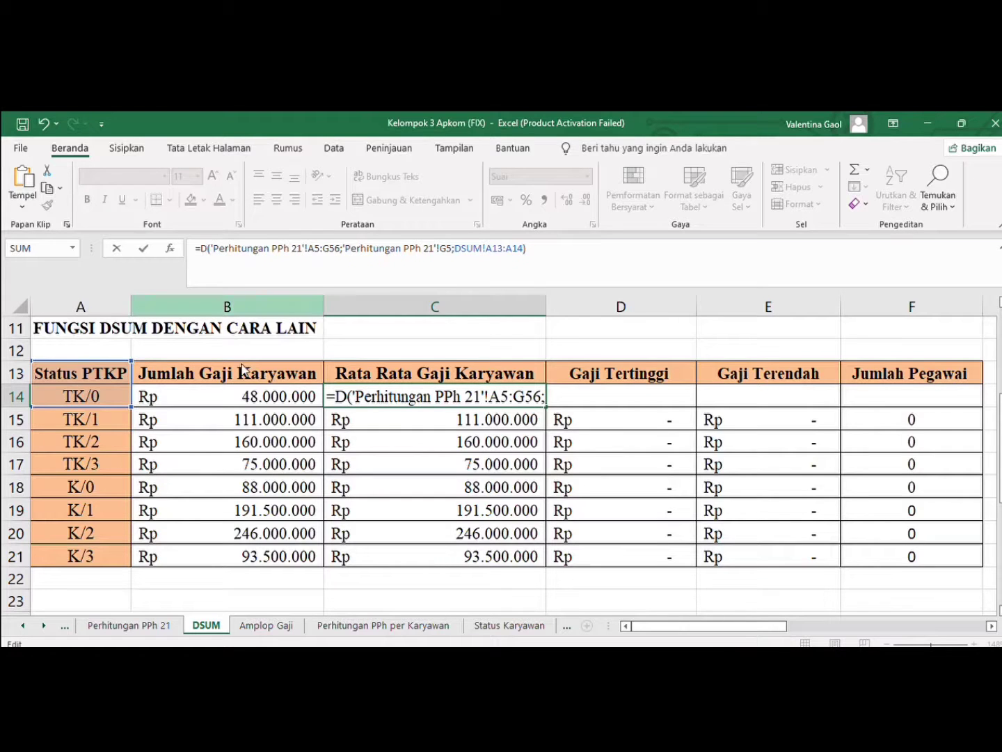
pyautogui.write('ave')
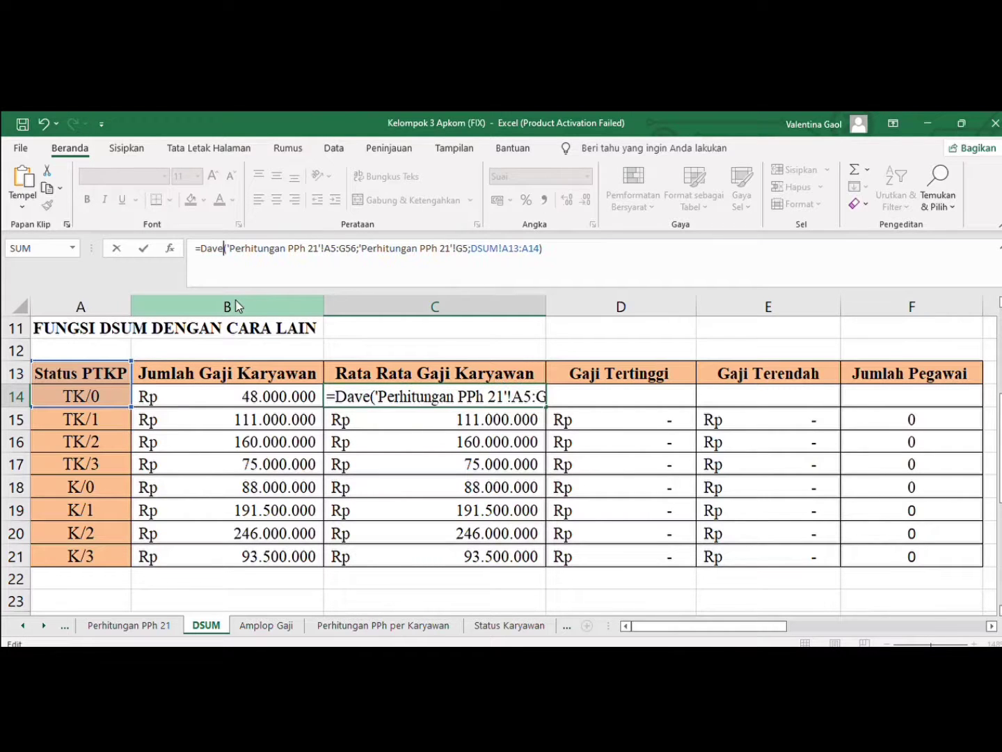
pyautogui.press('Tab')
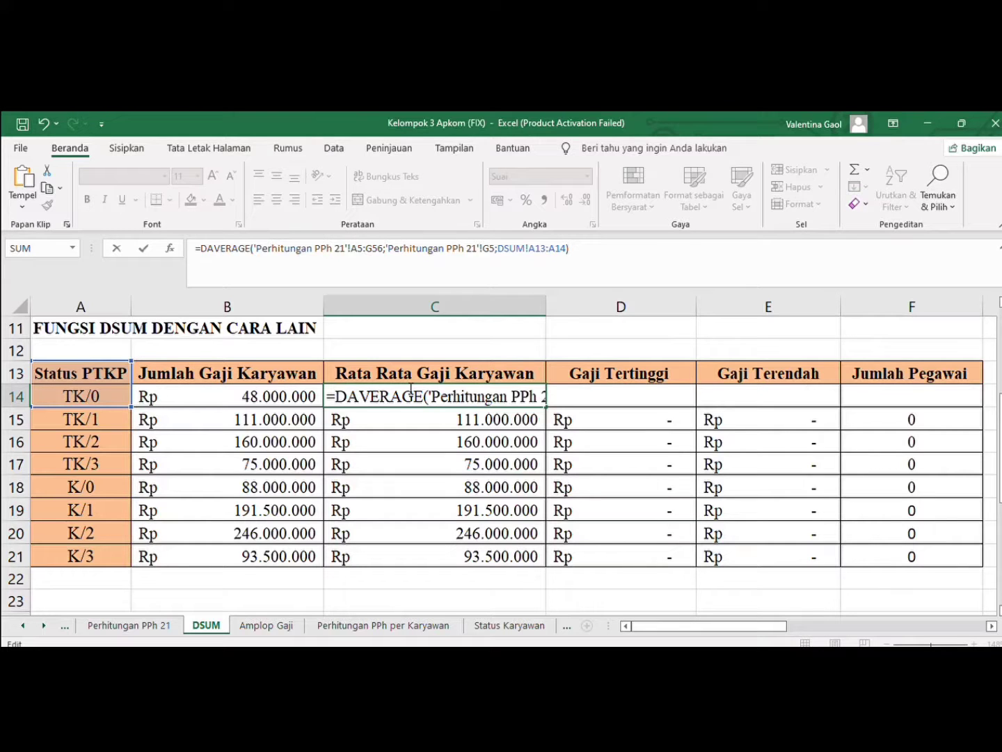
pyautogui.press('Return')
# Paste the copied formula into D14 under Gaji Tertinggi and change its function to DMAX
pyautogui.click(611, 394)
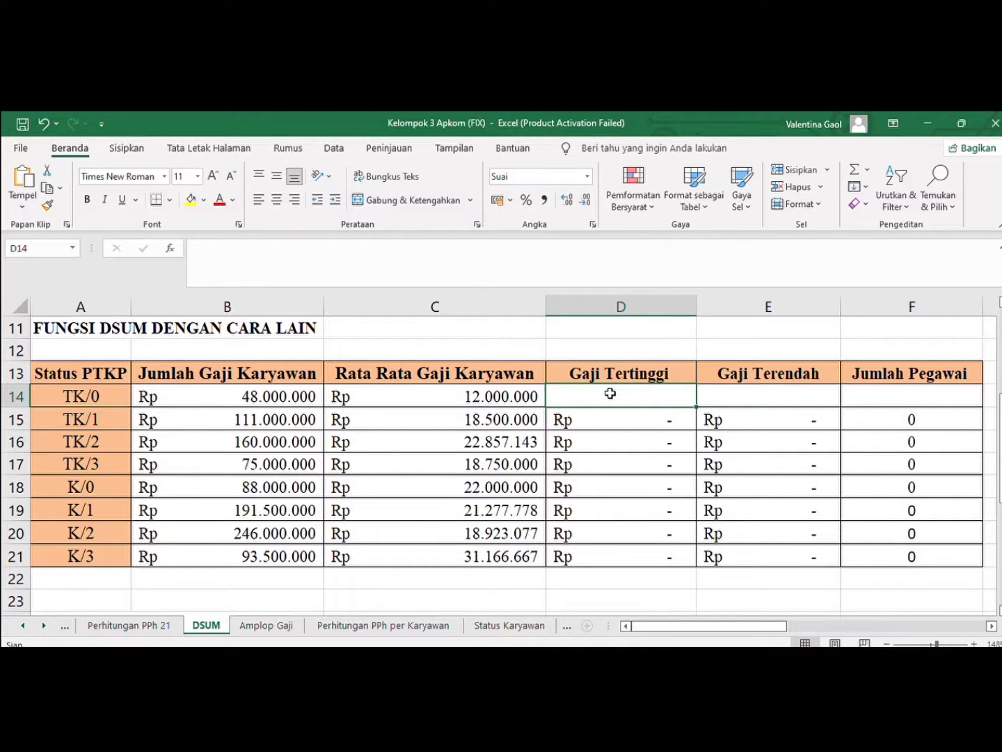
pyautogui.write("=DSUM('Perhitungan PPh 21'!A5:G56;'Perhitungan PPh 21'!G5;DSUM!A13:A14)")
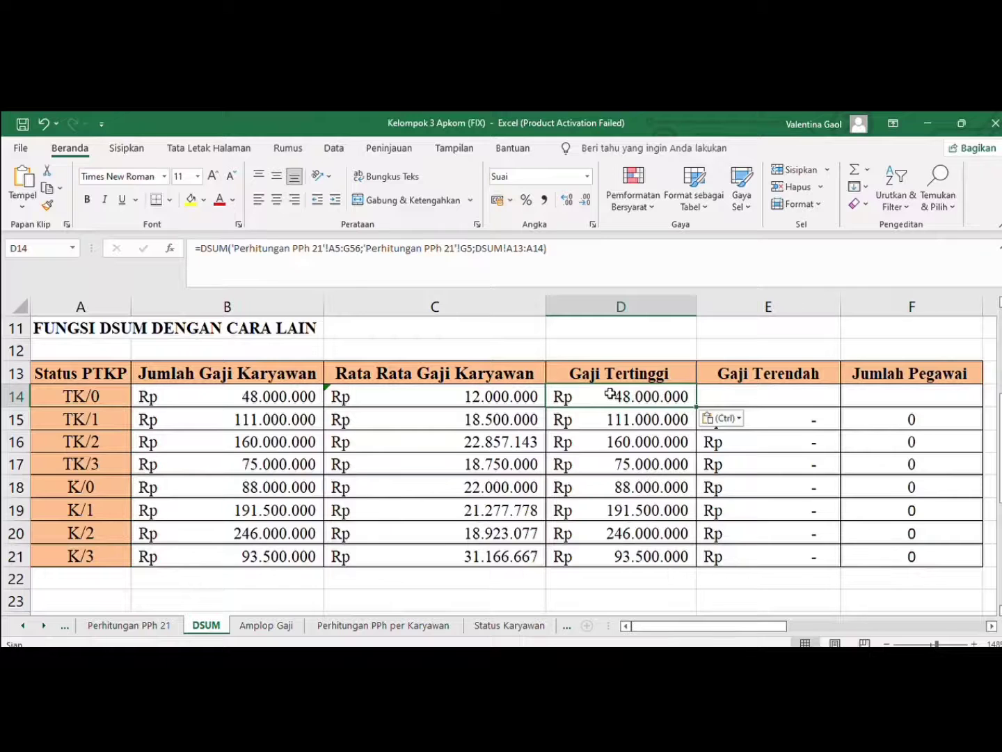
pyautogui.click(229, 249)
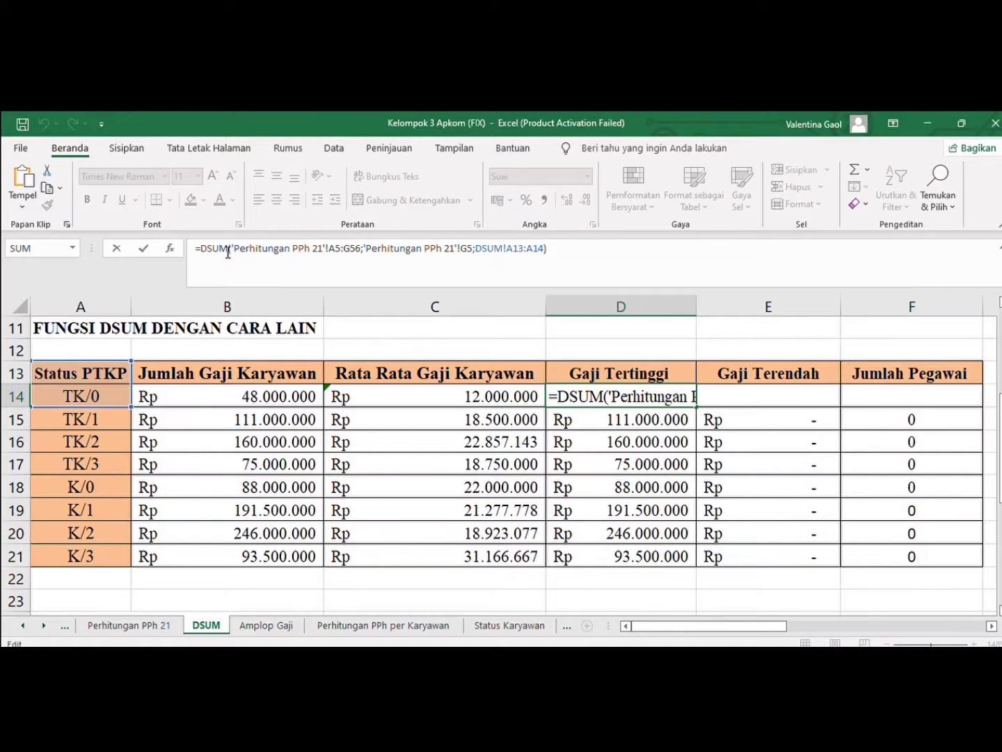
pyautogui.press('BackSpace')
pyautogui.press('BackSpace')
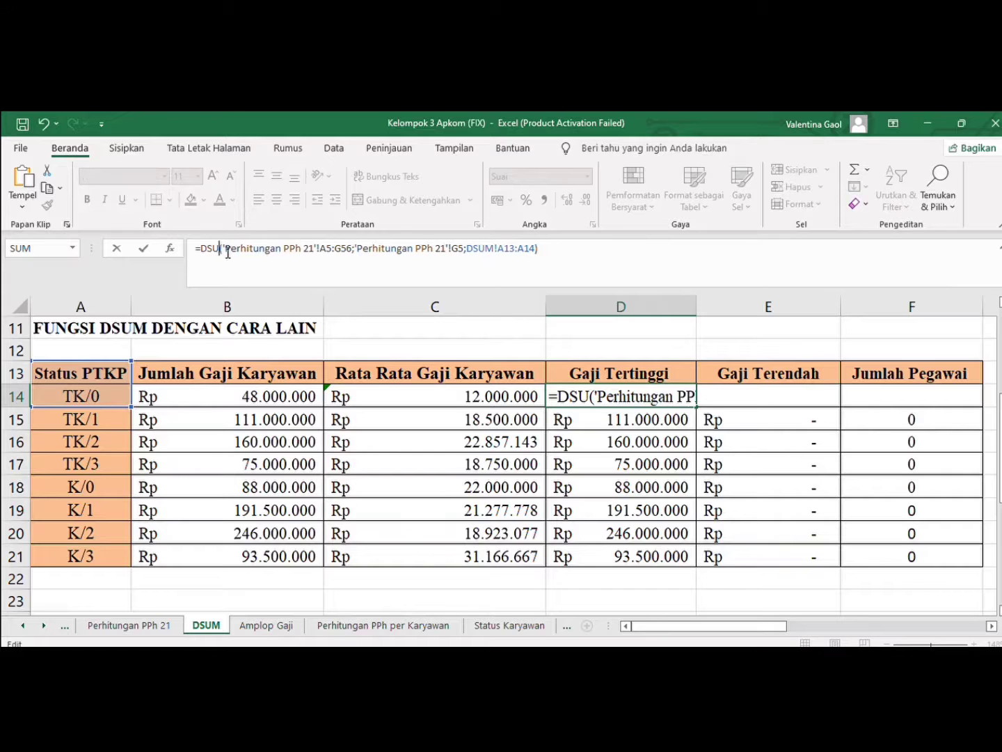
pyautogui.press('BackSpace')
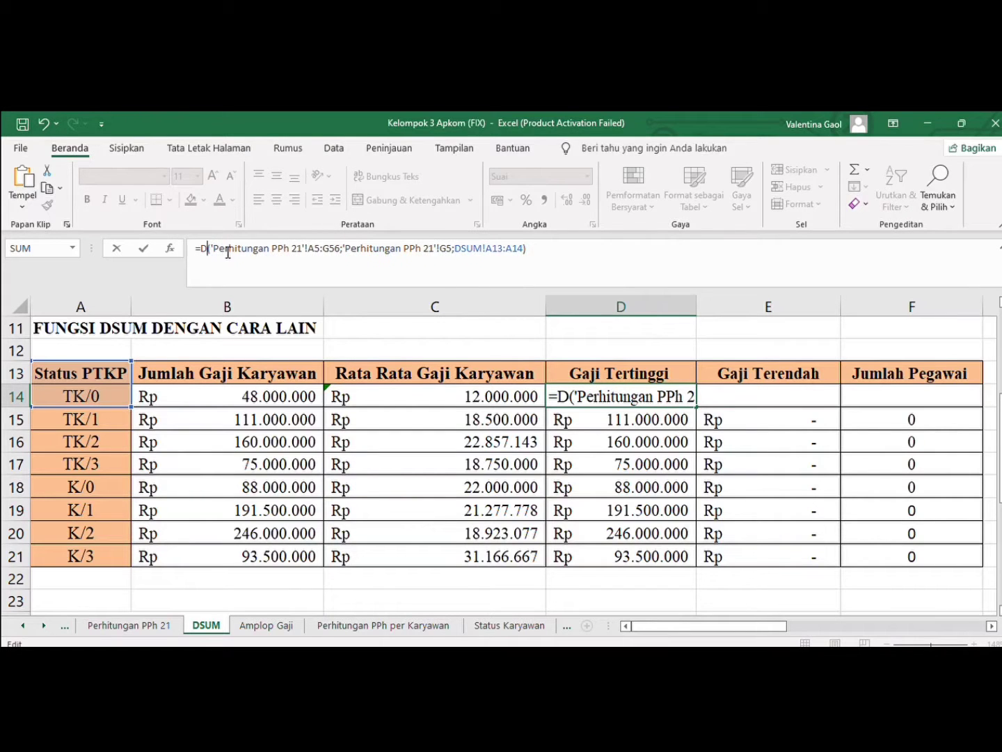
pyautogui.write('MAX')
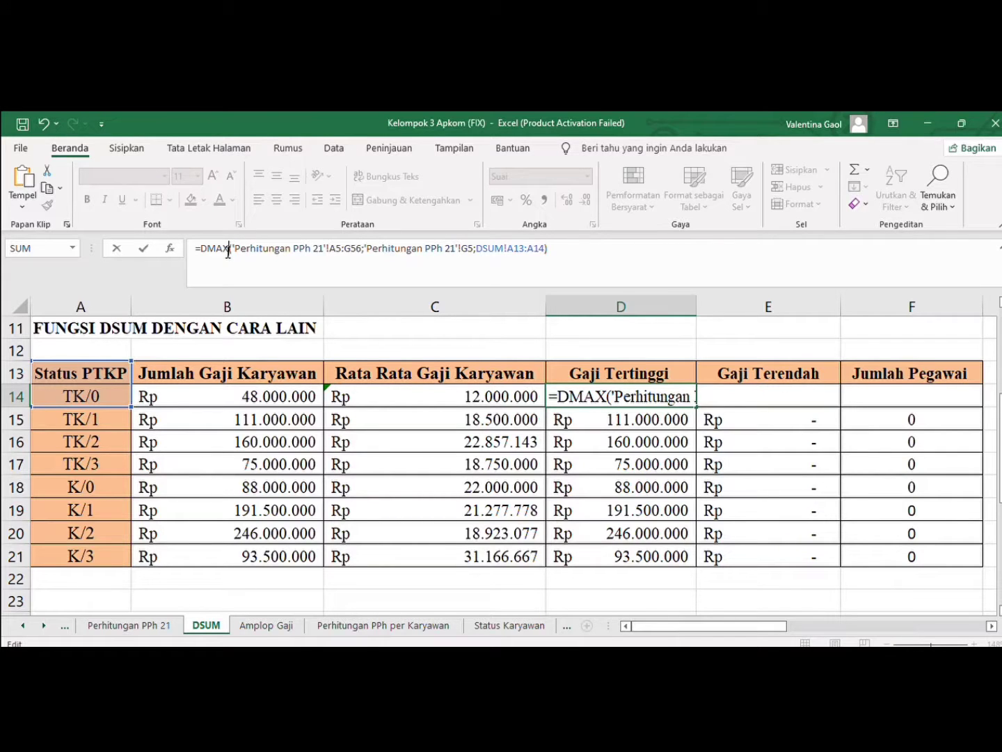
pyautogui.press('Return')
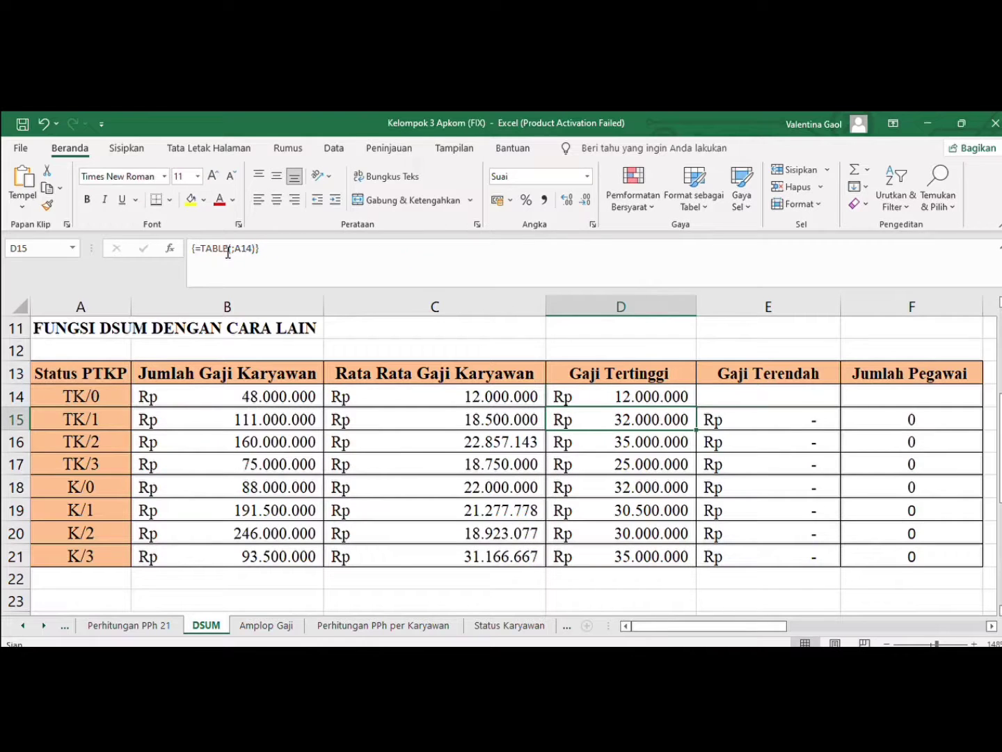
# Paste the copied formula into E14 under Gaji Terendah and change its function to DMIN
pyautogui.click(758, 394)
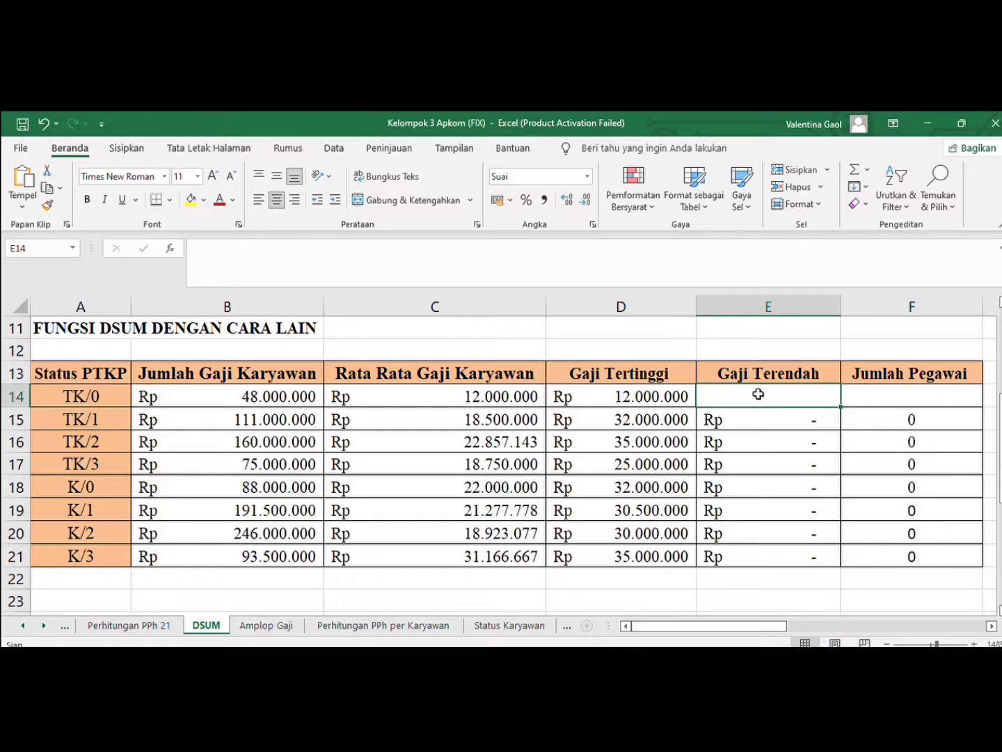
pyautogui.hotkey('ctrl', 'v')
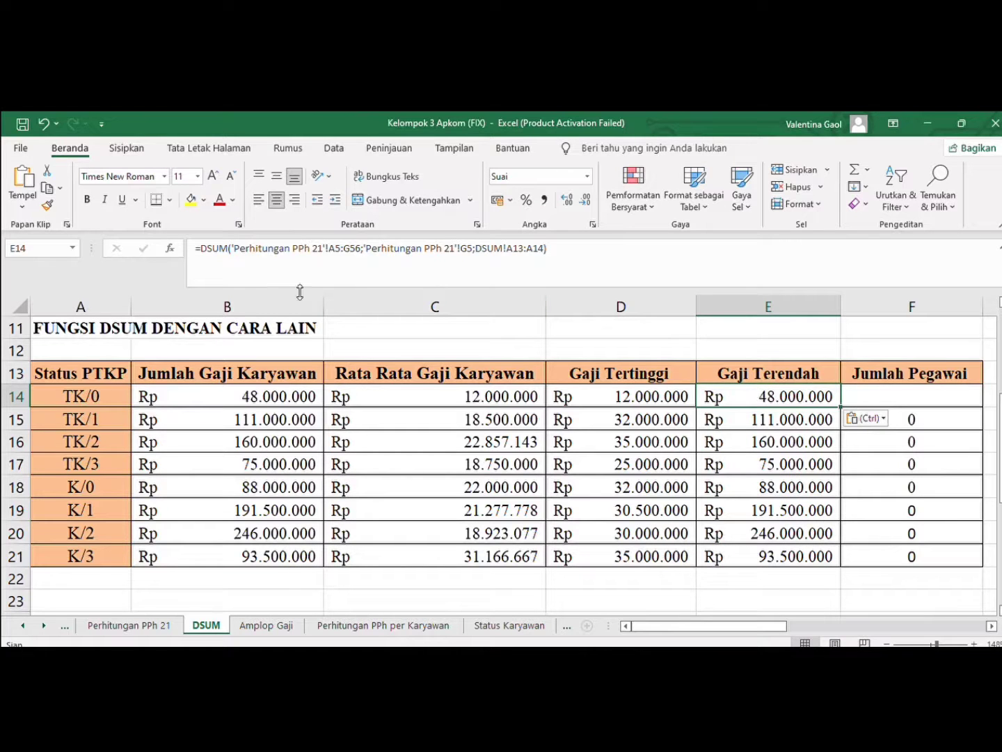
pyautogui.click(227, 248)
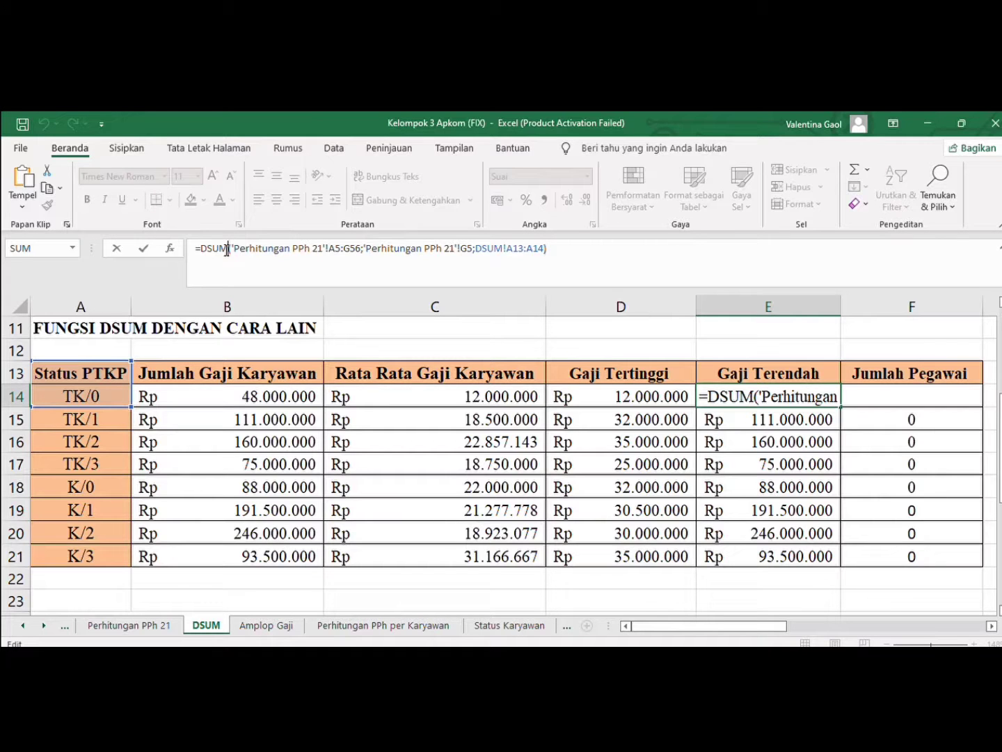
pyautogui.press('BackSpace')
pyautogui.press('BackSpace')
pyautogui.press('BackSpace')
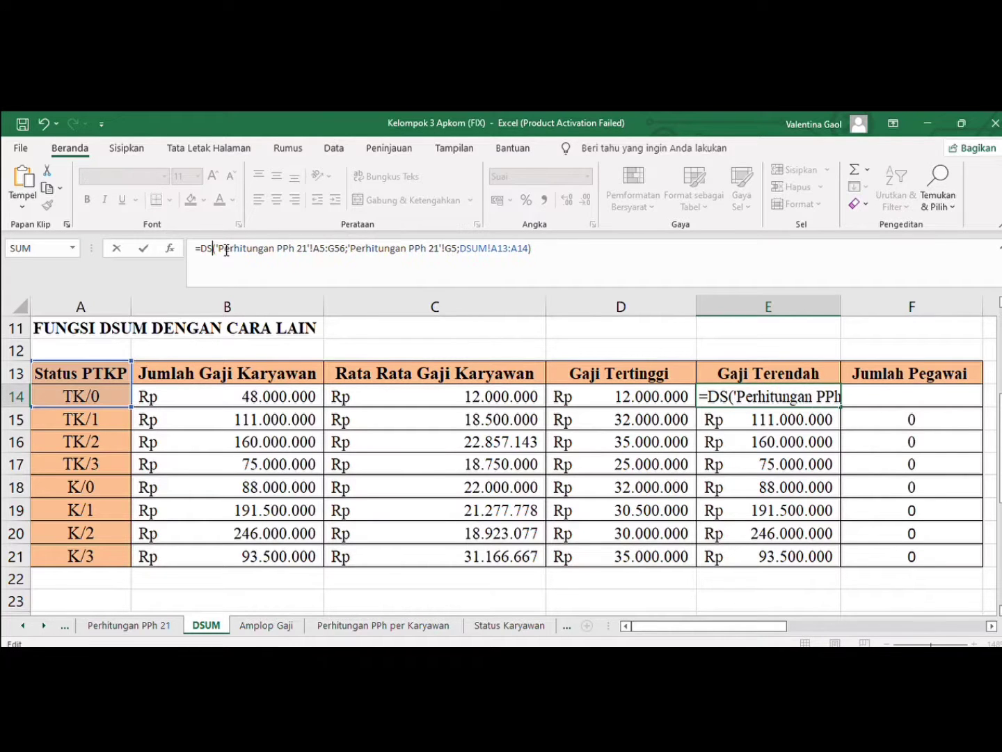
pyautogui.write('MIN')
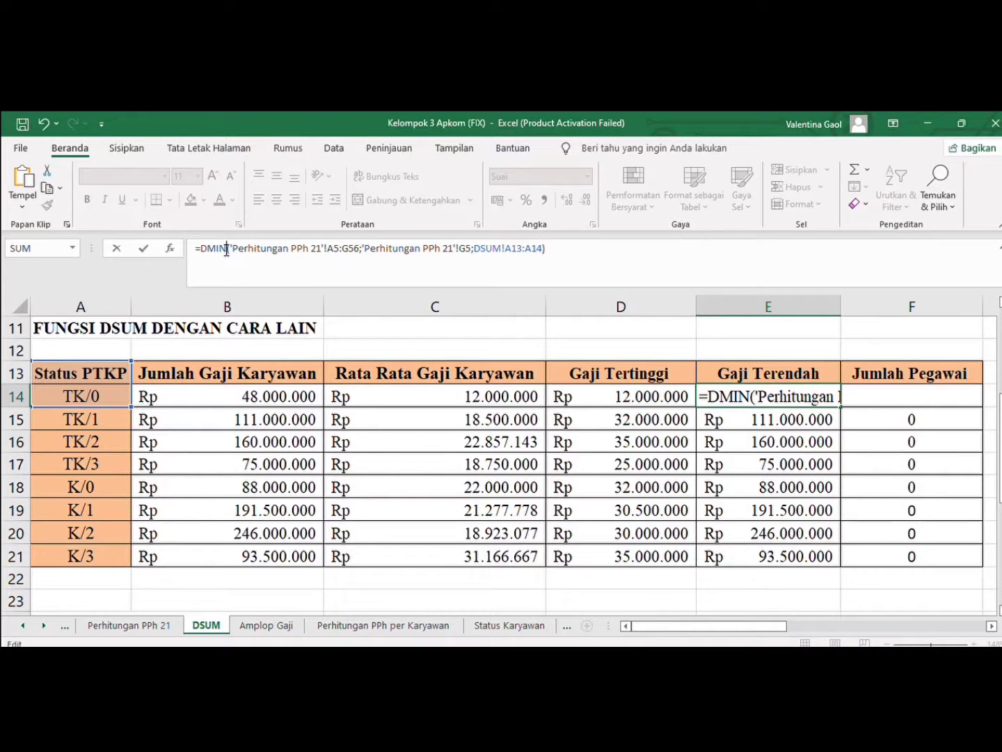
pyautogui.press('Return')
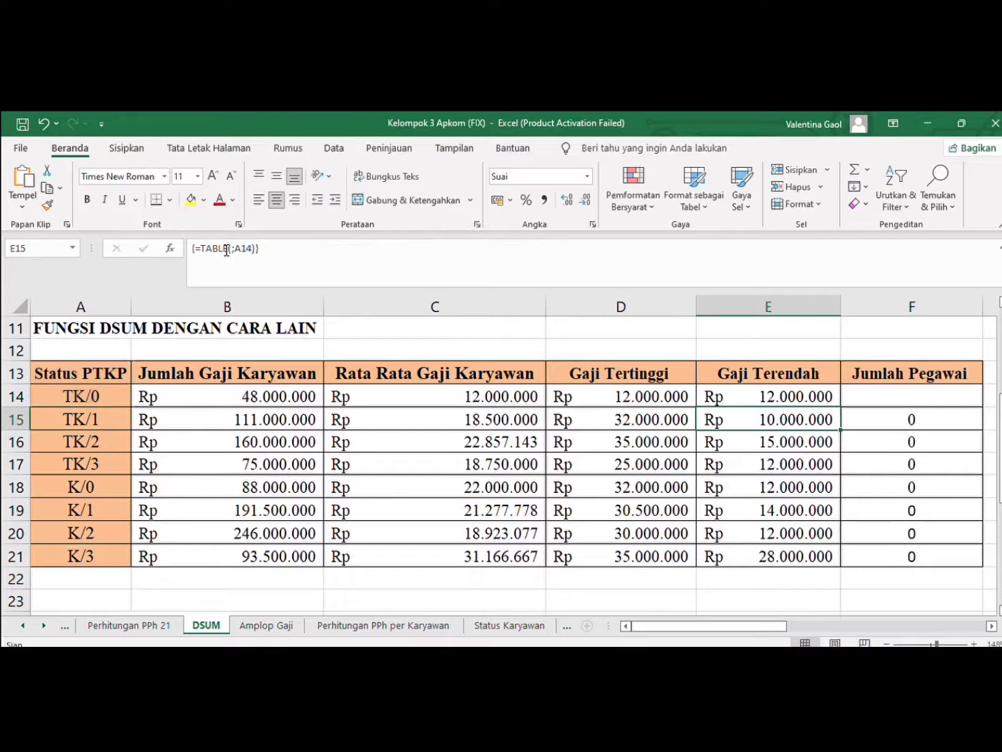
# Paste the copied formula into F14 under Jumlah Pegawai and change its function to DCOUNT
pyautogui.click(864, 394)
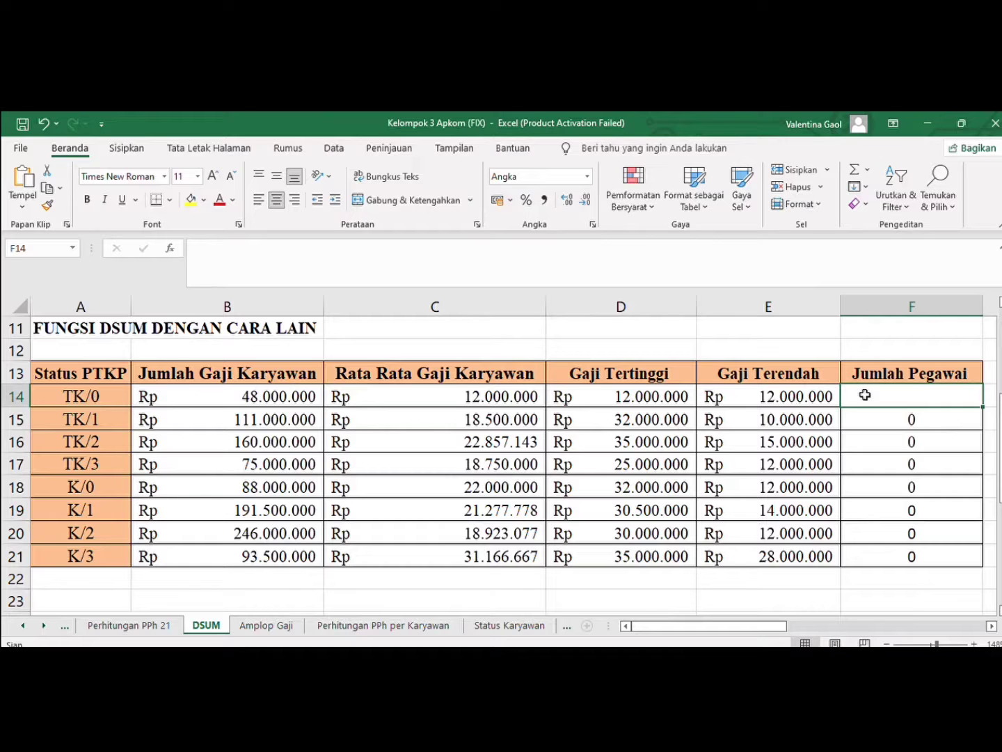
pyautogui.hotkey('ctrl', 'v')
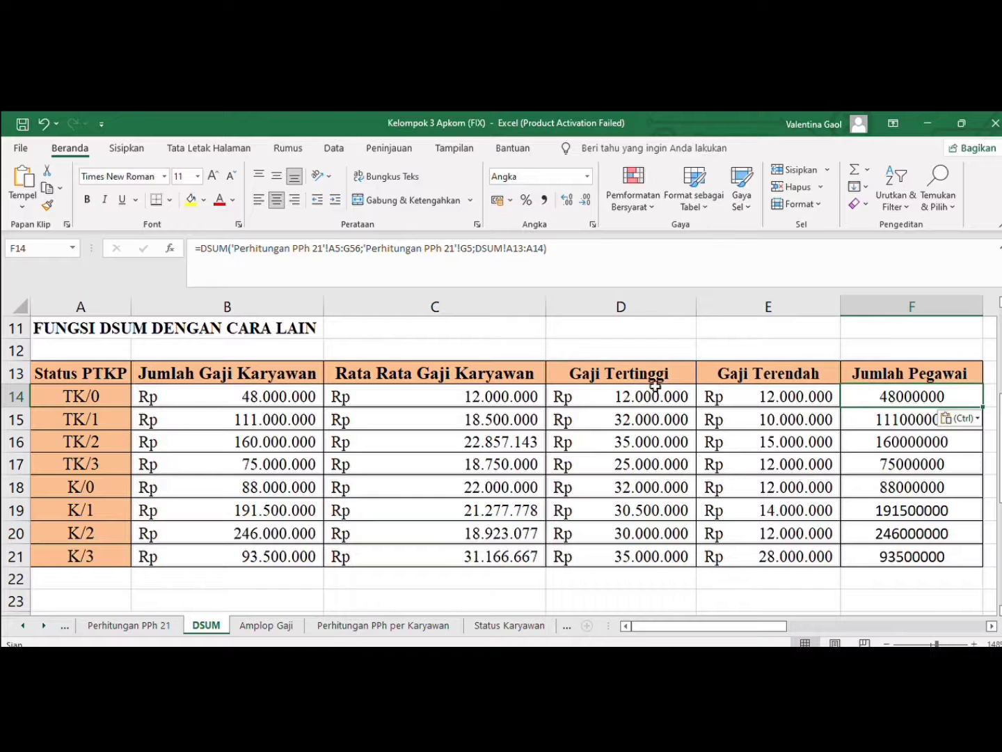
pyautogui.click(230, 249)
pyautogui.press('BackSpace')
pyautogui.press('BackSpace')
pyautogui.press('BackSpace')
pyautogui.write('C')
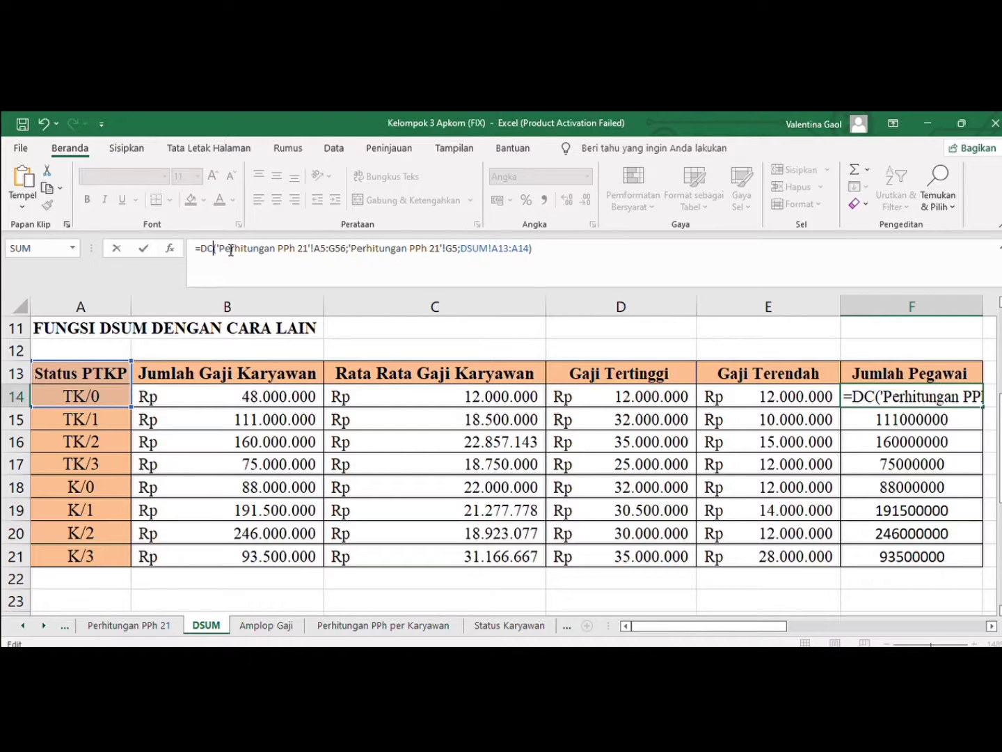
pyautogui.write('OUNT')
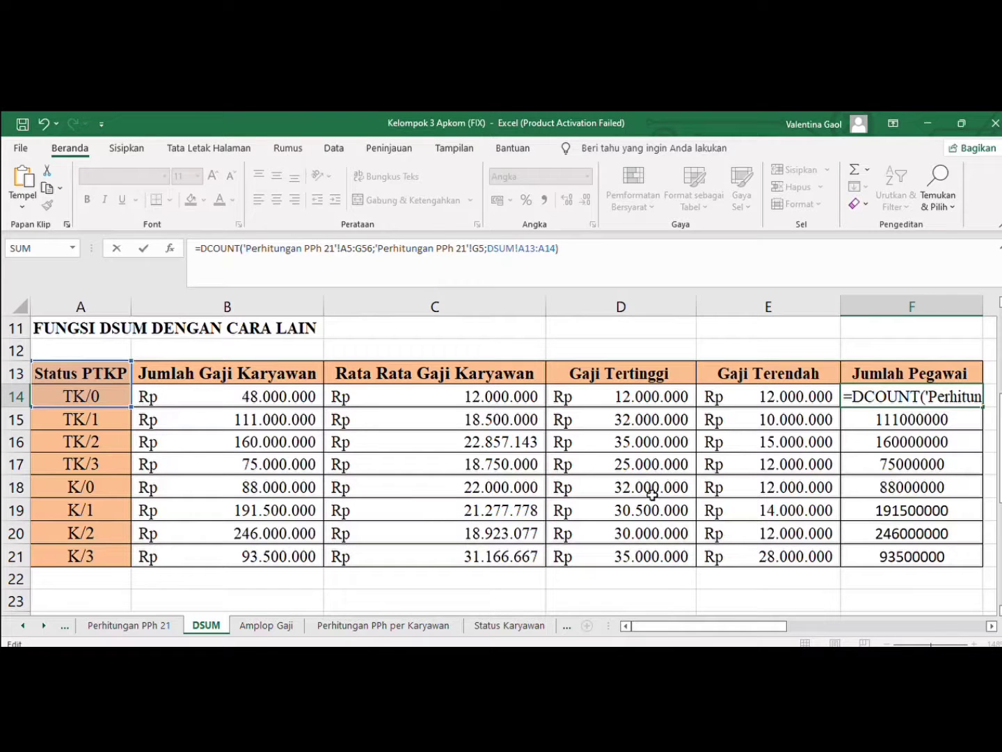
pyautogui.press('Return')
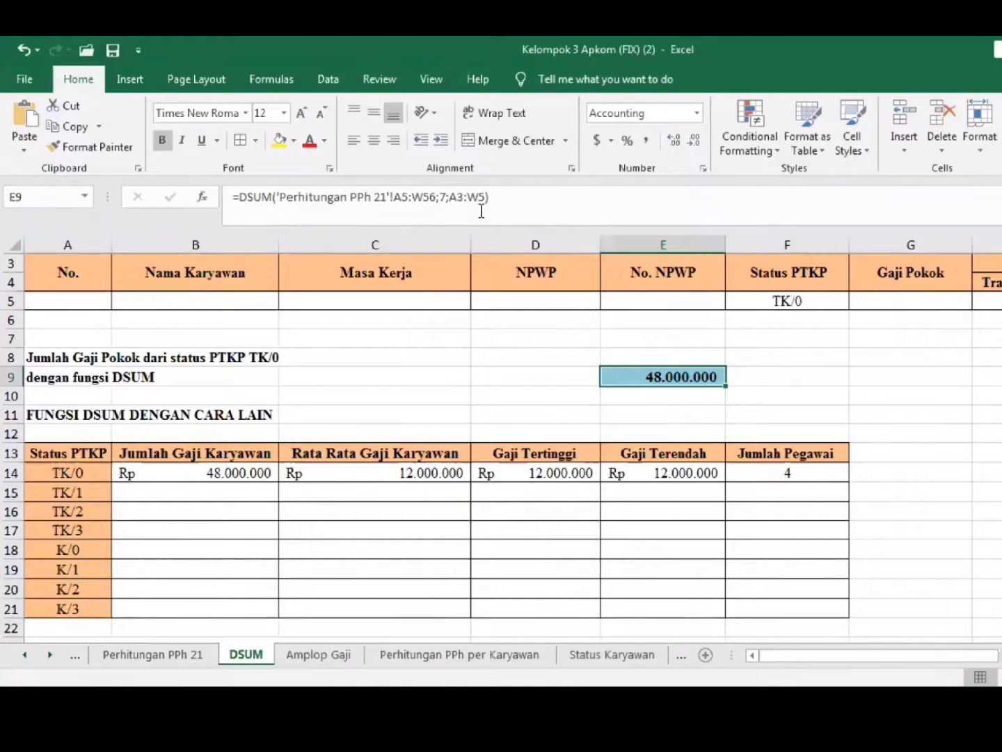
# Compare the TK/0 rows on the Perhitungan PPh 21 sheet with the results in E9, B14 and F14 of the DSUM sheet
pyautogui.click(167, 654)
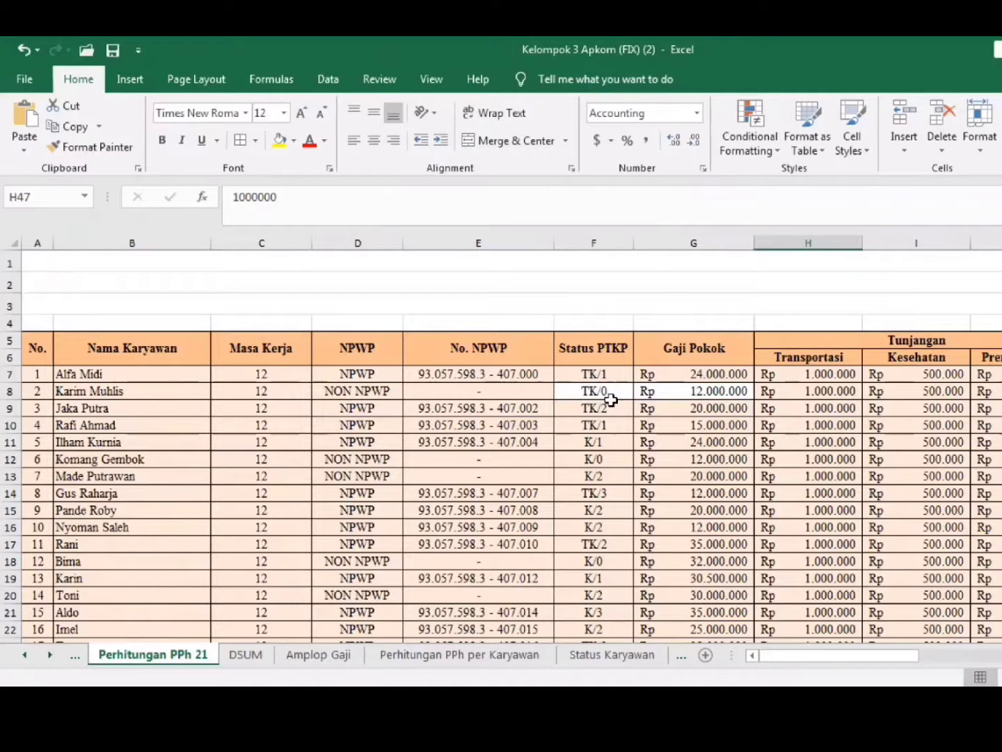
pyautogui.click(246, 654)
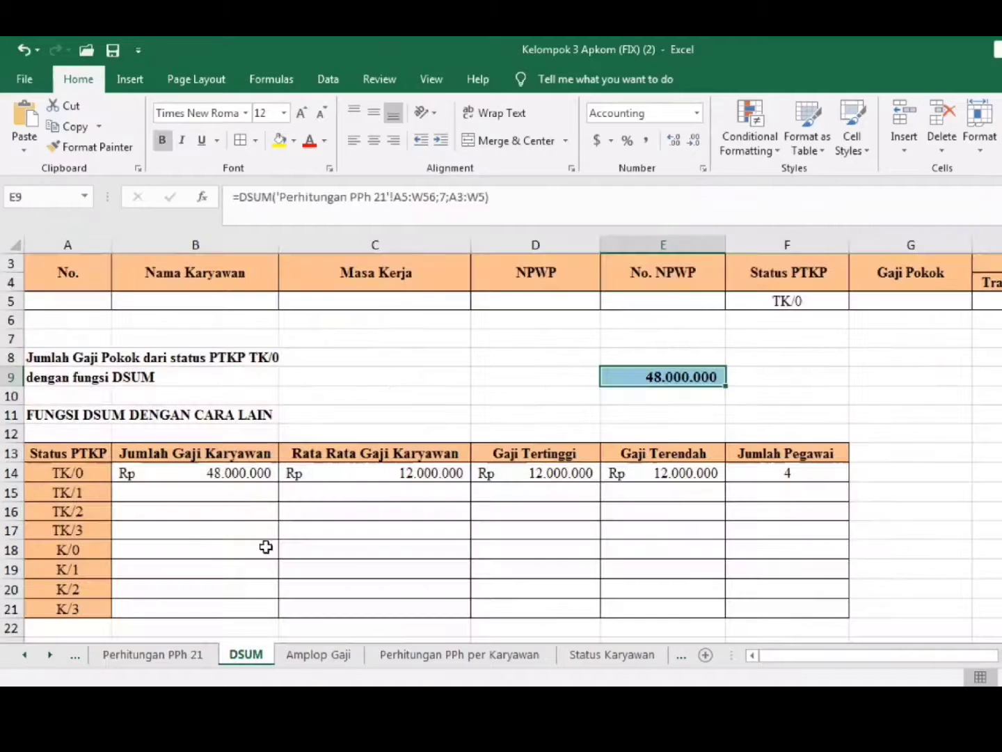
pyautogui.click(248, 473)
pyautogui.click(628, 381)
pyautogui.click(153, 654)
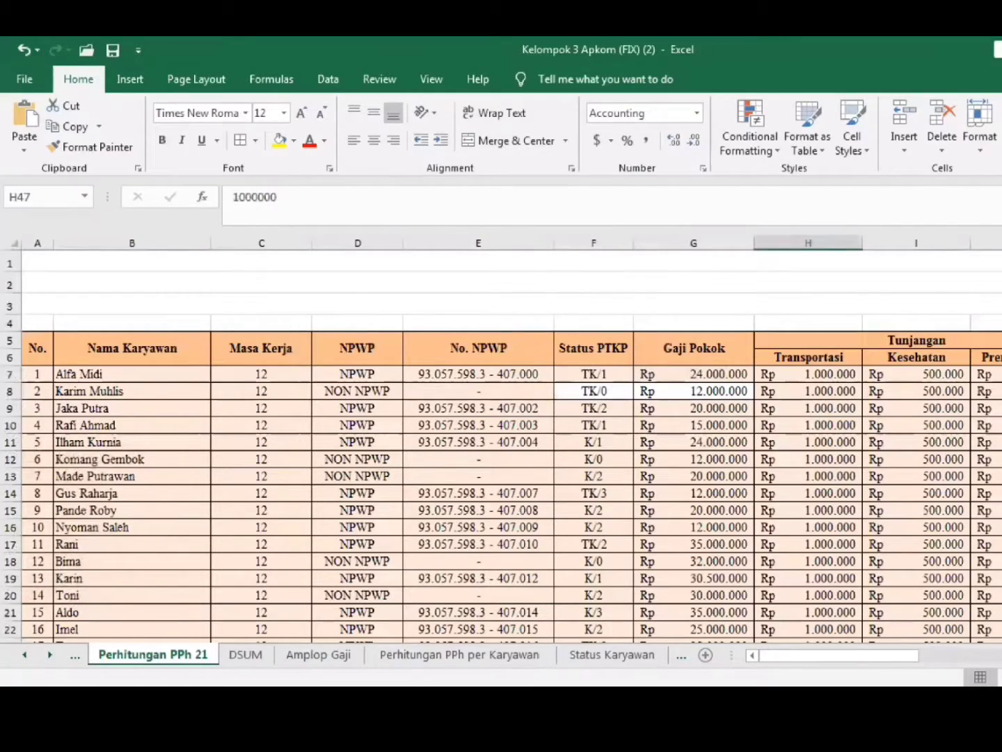
pyautogui.scroll(-5, 501, 446)
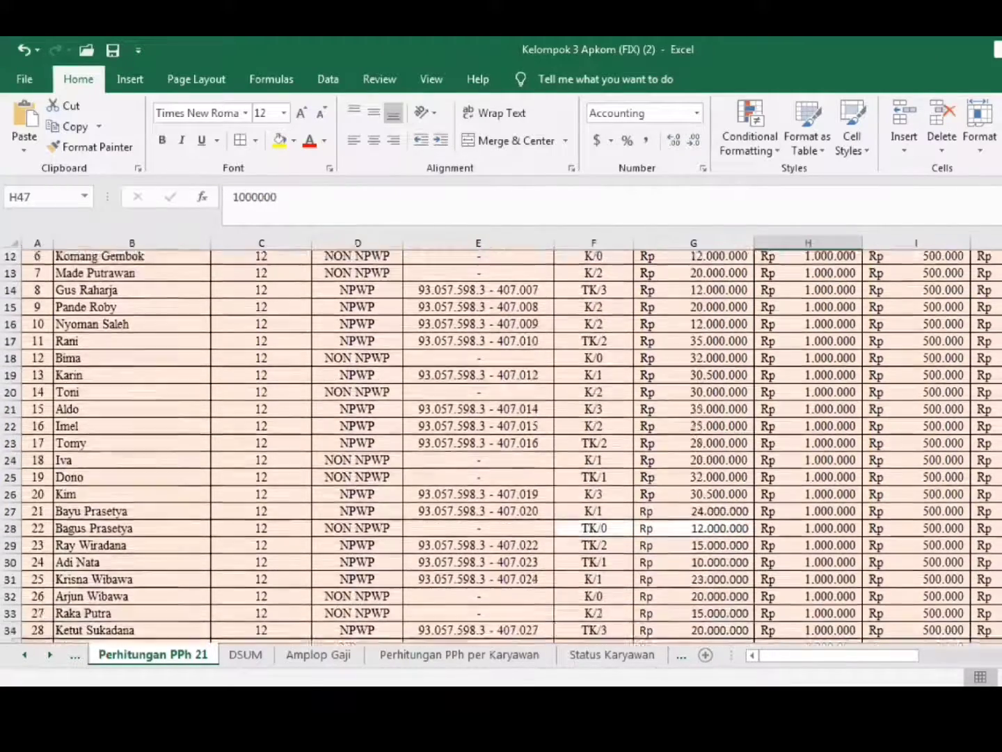
pyautogui.scroll(-7, 501, 446)
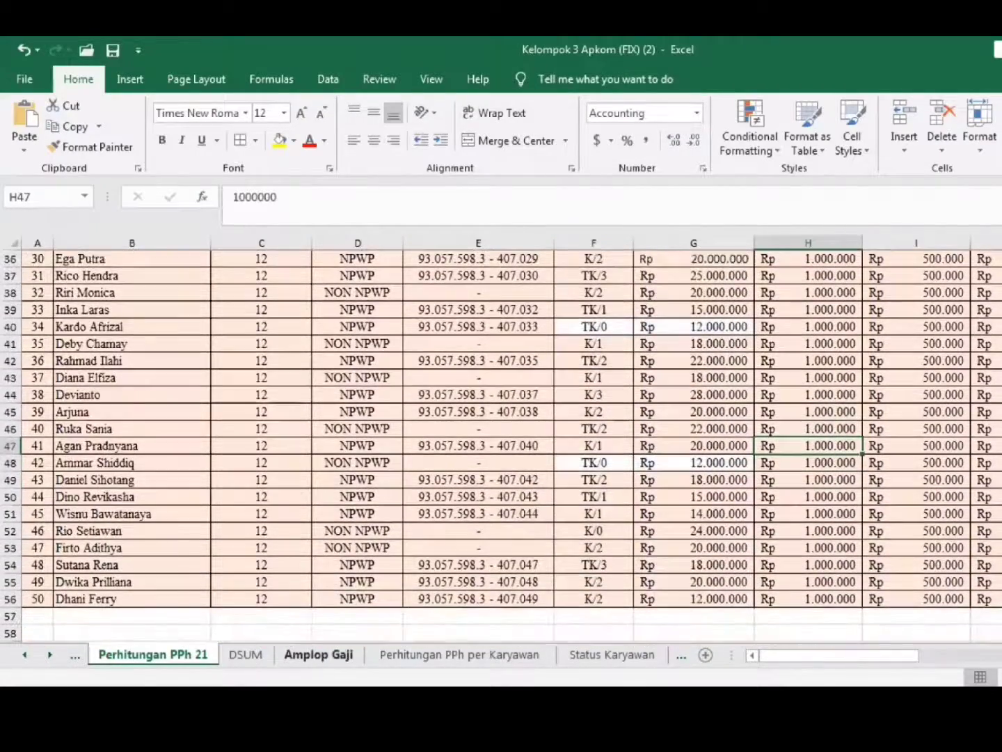
pyautogui.click(246, 655)
pyautogui.click(749, 475)
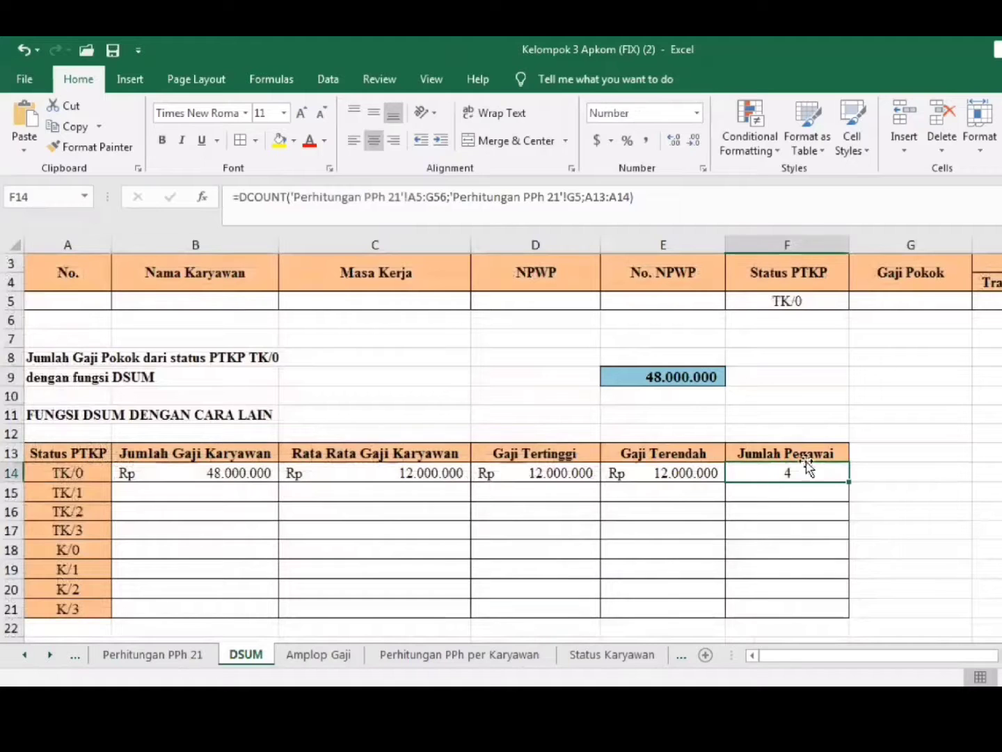
pyautogui.click(706, 379)
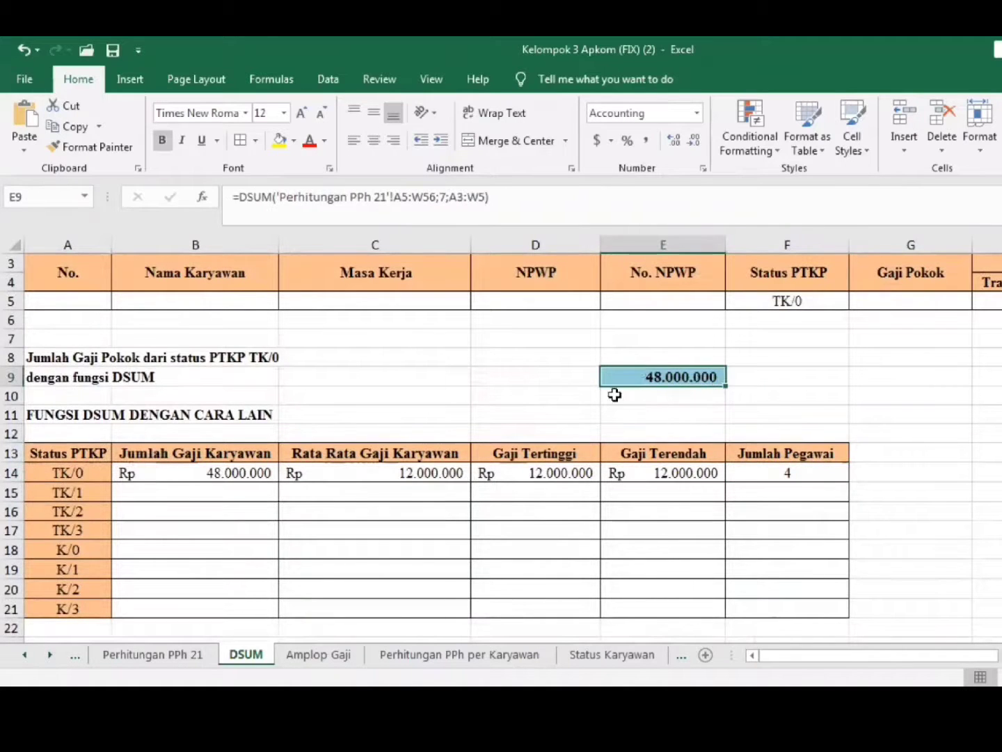
pyautogui.click(242, 474)
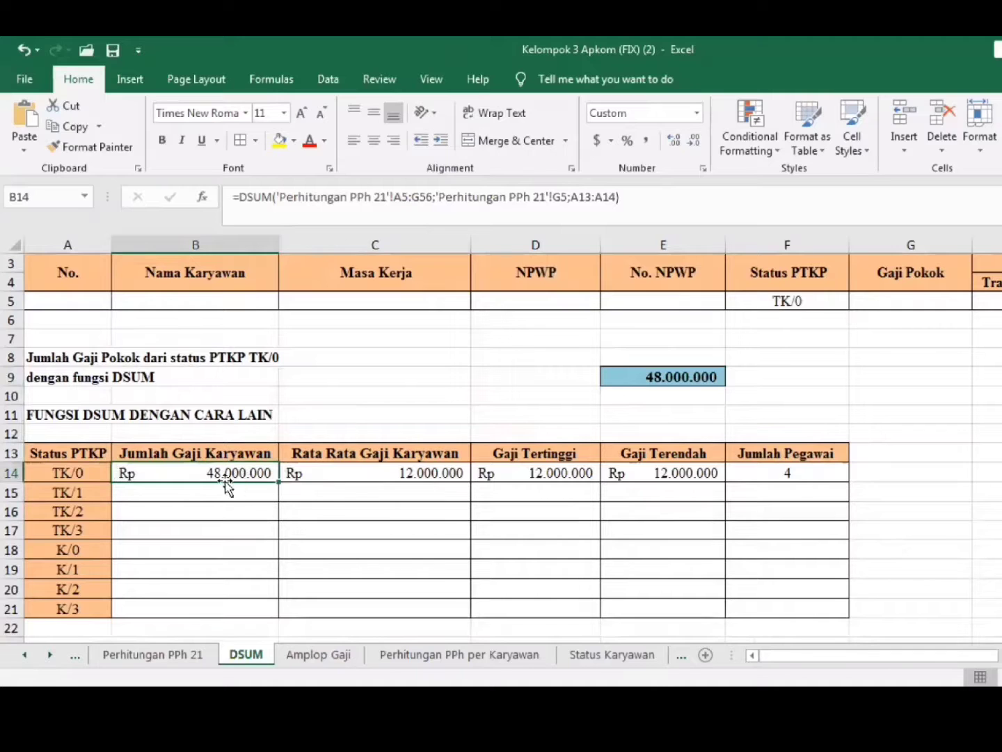
# Review the DSUM, DAVERAGE, DMAX, DMIN and DCOUNT formulas in B14 to F14 under their column headings
pyautogui.click(187, 453)
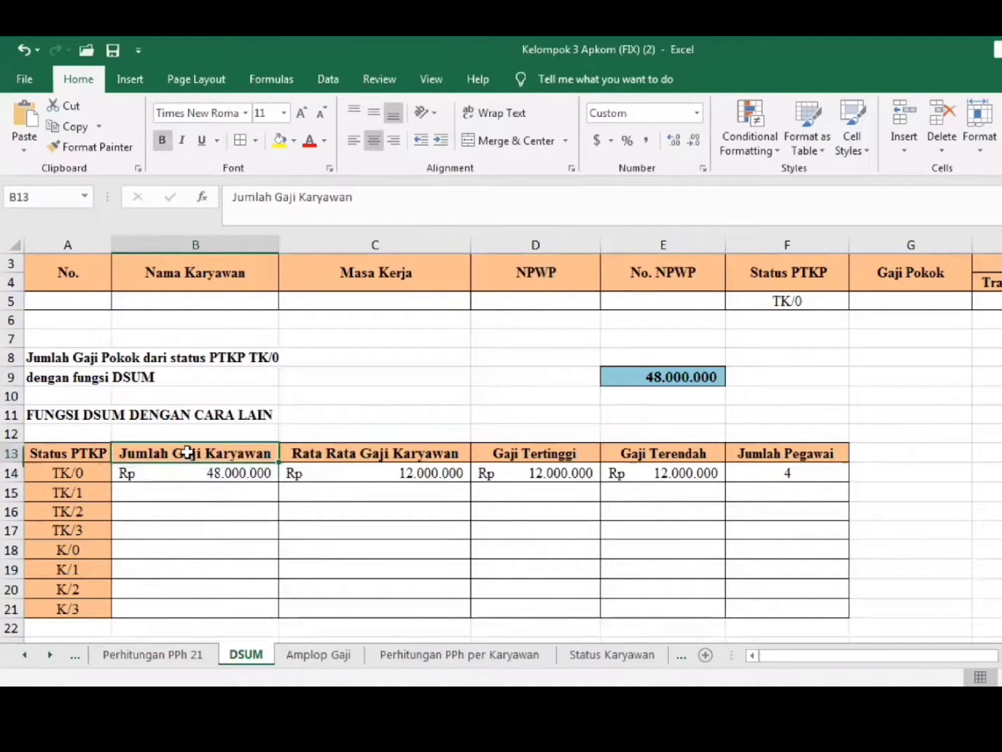
pyautogui.click(190, 473)
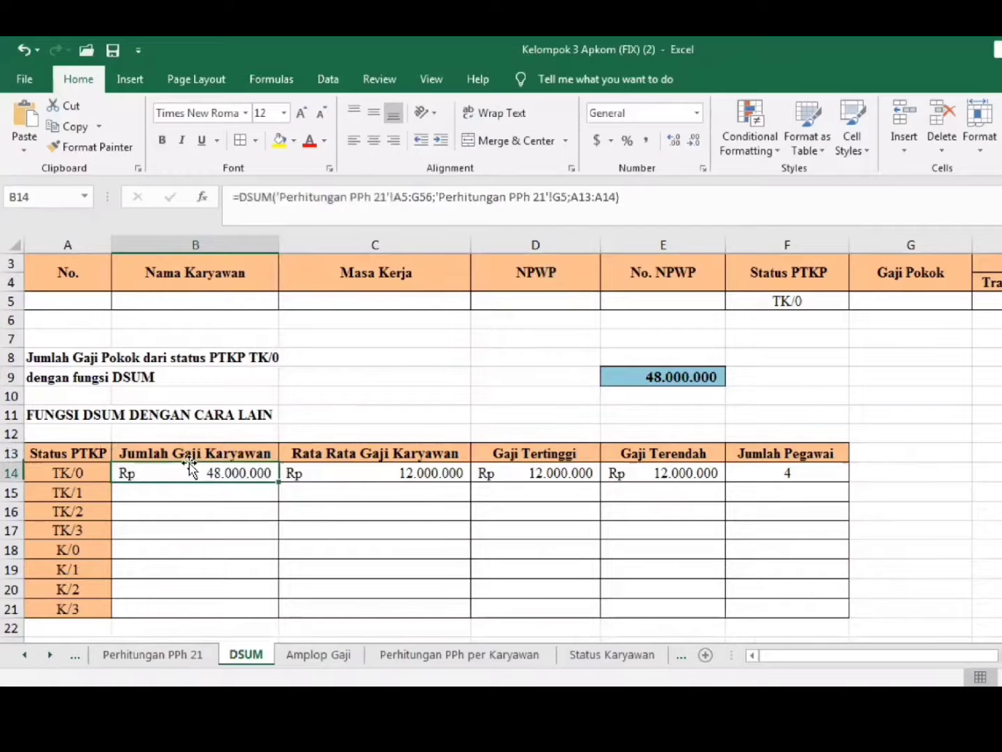
pyautogui.click(301, 453)
pyautogui.click(300, 473)
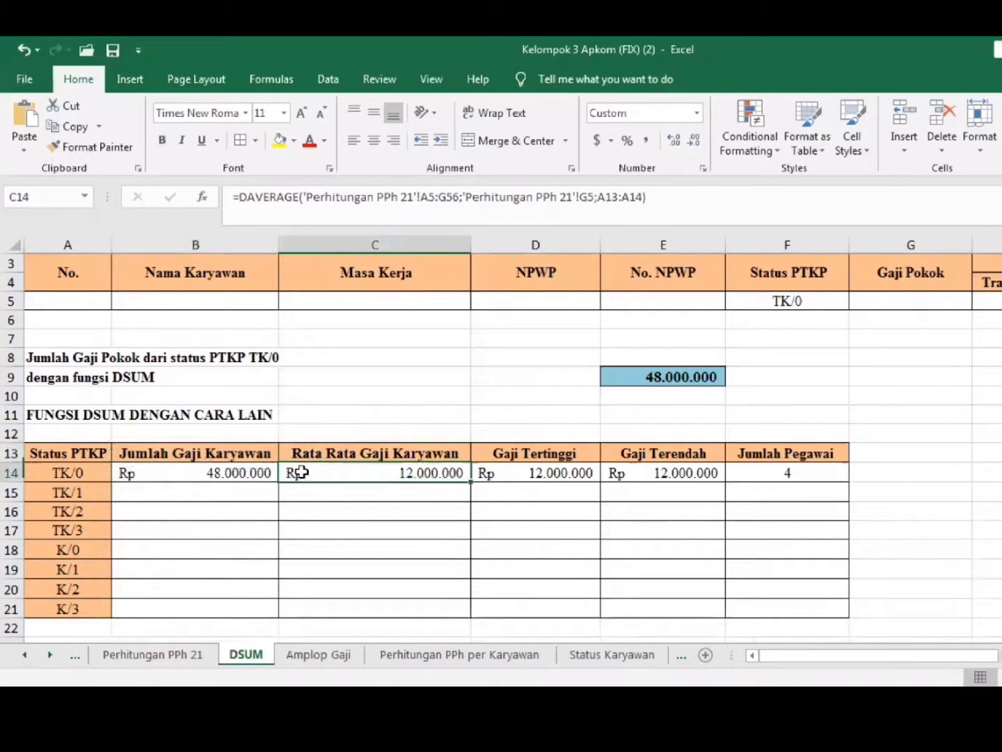
pyautogui.click(532, 453)
pyautogui.click(533, 473)
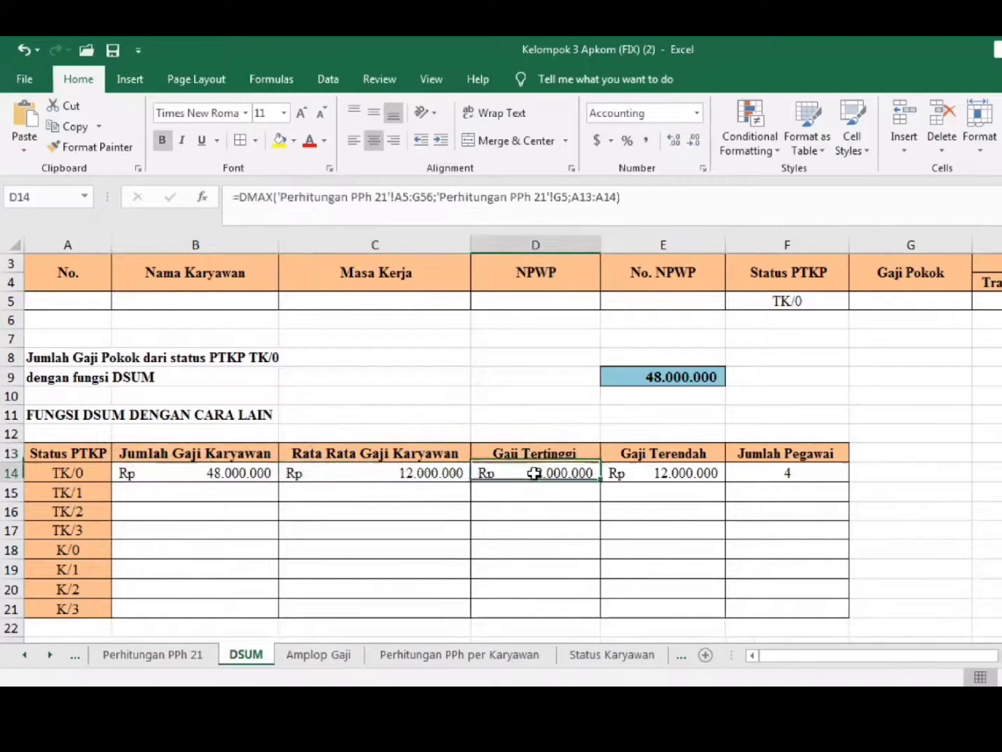
pyautogui.click(645, 455)
pyautogui.click(640, 471)
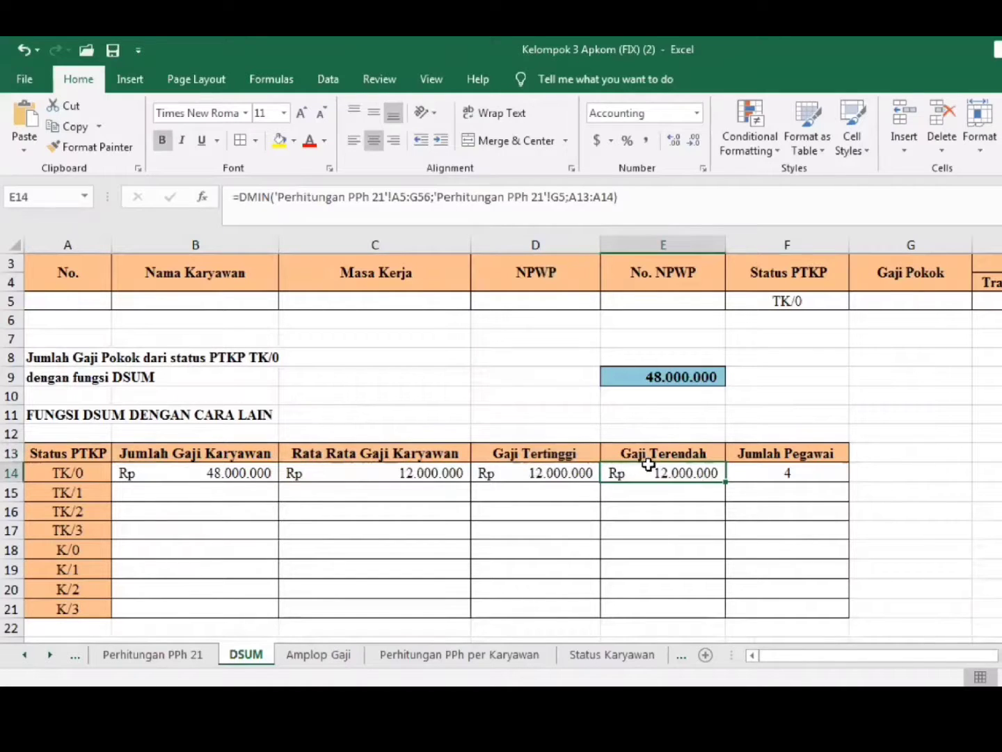
pyautogui.click(752, 452)
pyautogui.click(753, 474)
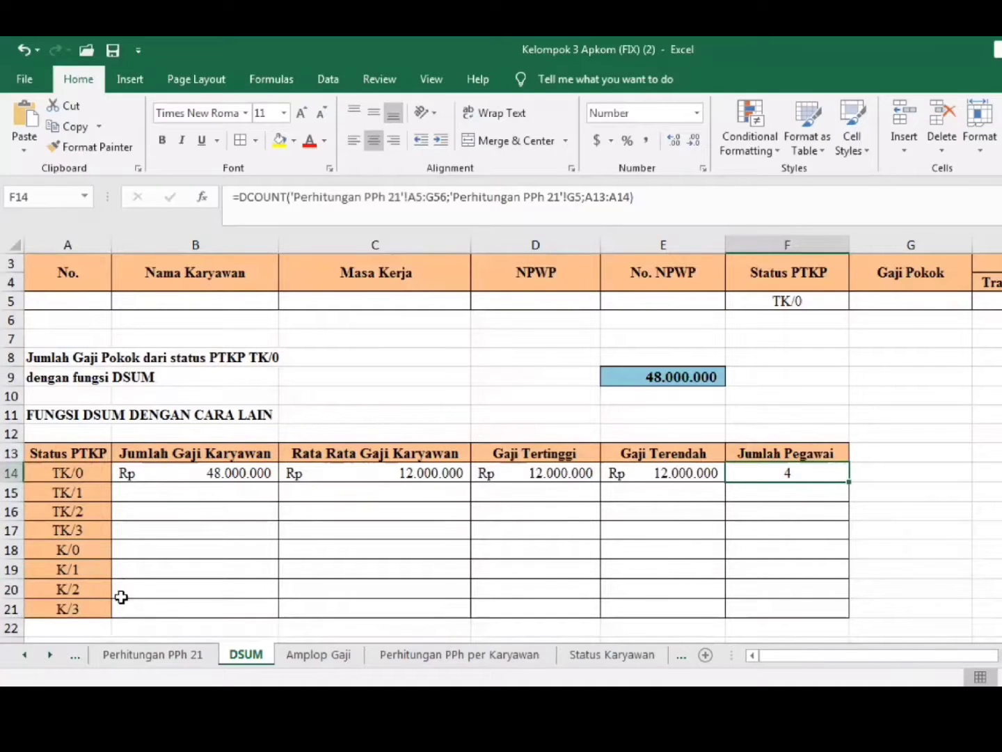
# Fill the summary table A14:F21 for every PTKP status with a What-If Data Table using A14 as the column input cell
pyautogui.click(86, 473)
pyautogui.moveTo(86, 473); pyautogui.dragTo(779, 608)
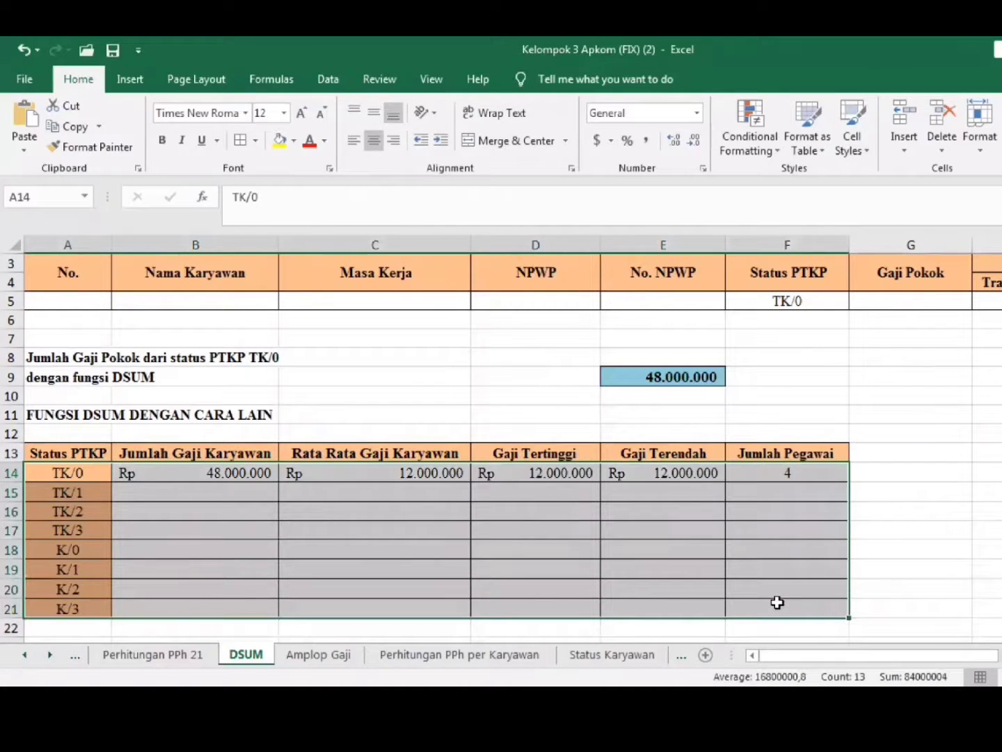
pyautogui.click(328, 79)
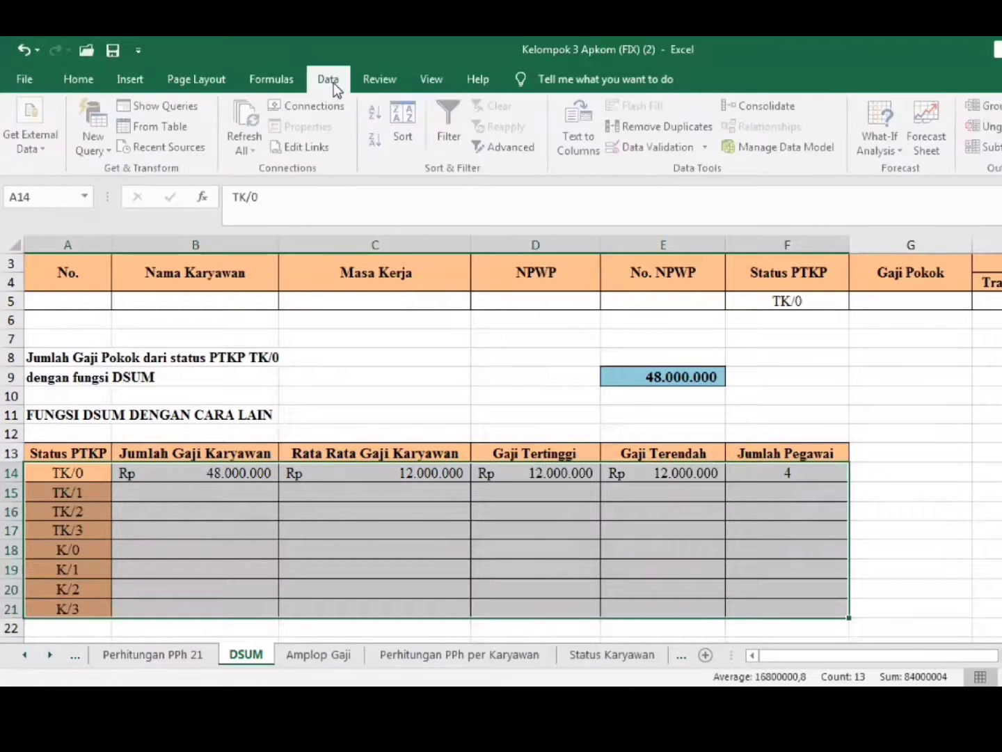
pyautogui.click(882, 125)
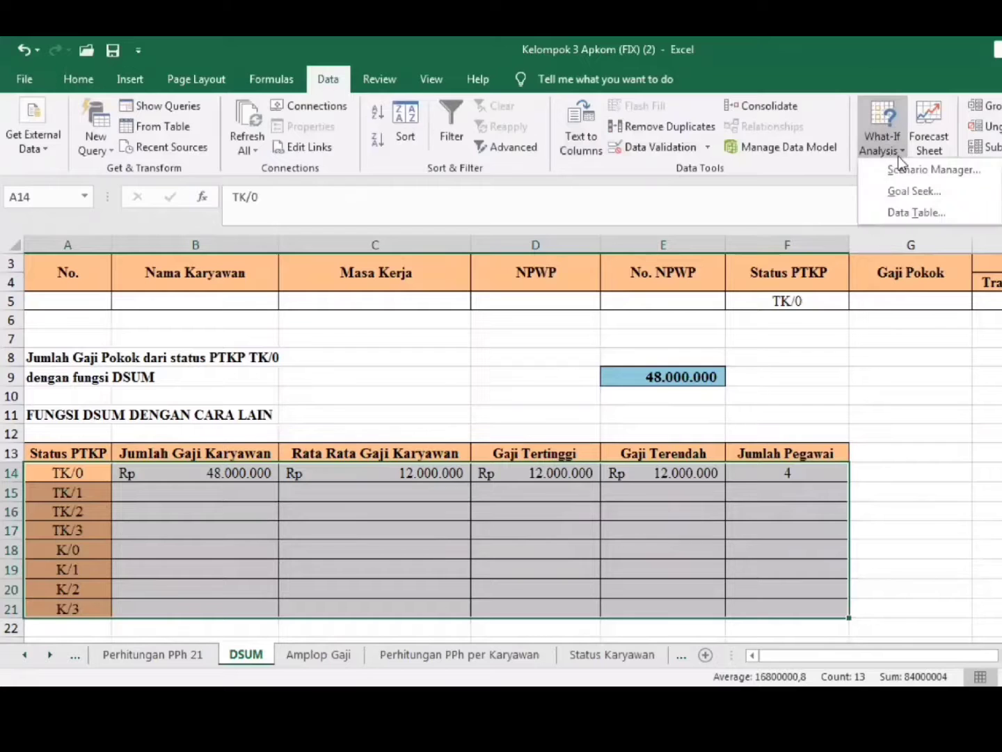
pyautogui.click(902, 212)
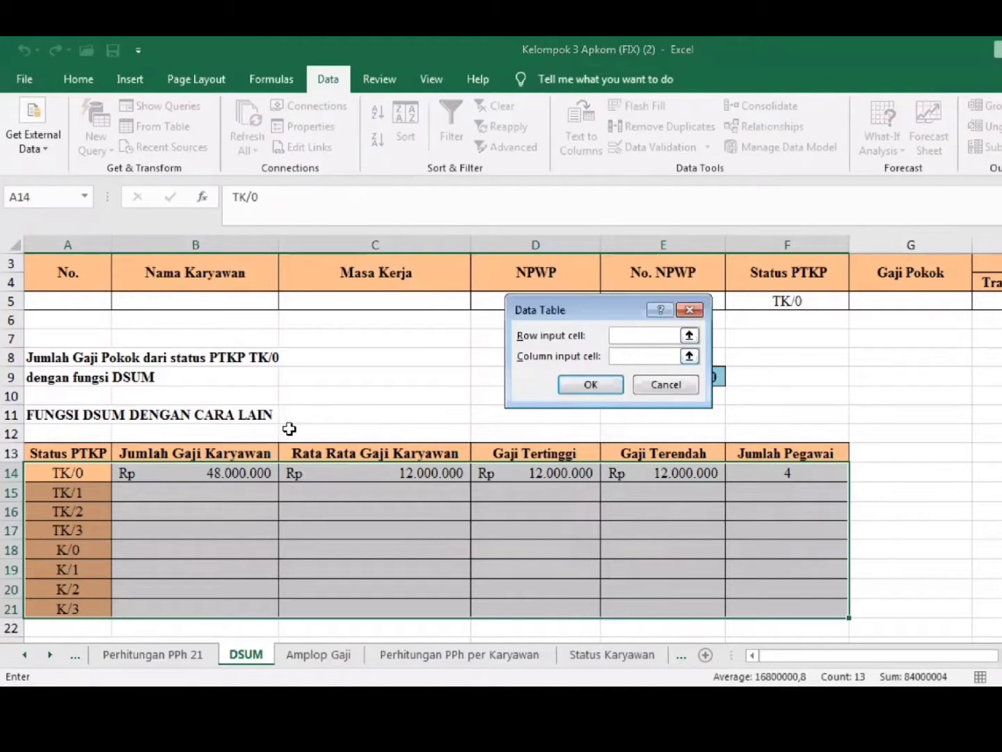
pyautogui.click(83, 473)
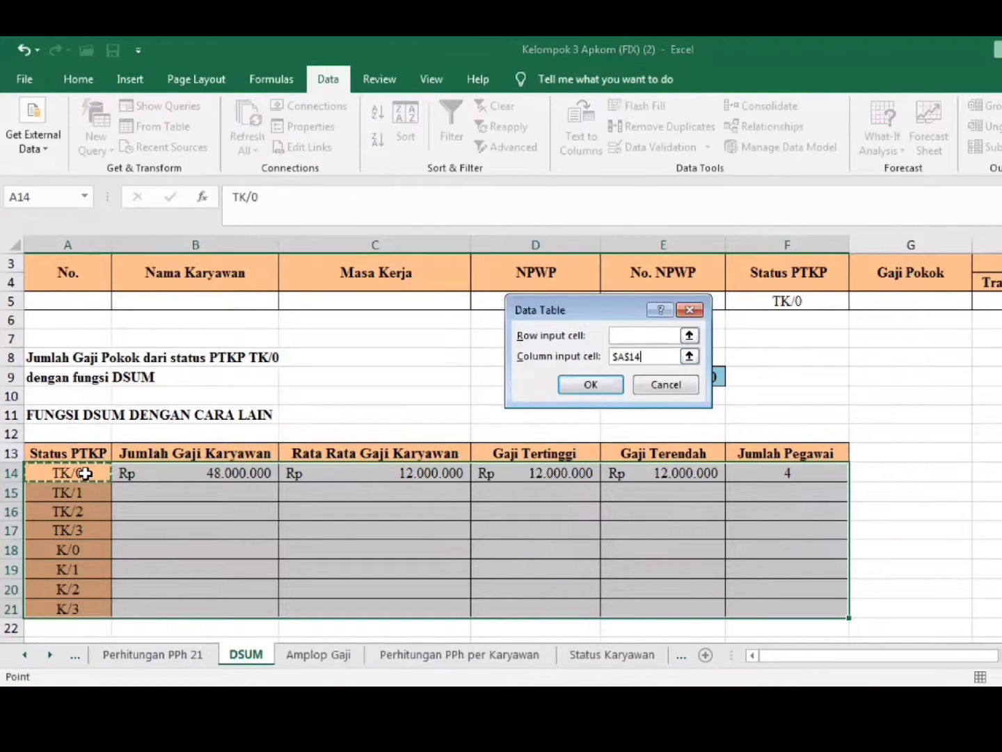
pyautogui.click(583, 383)
pyautogui.click(887, 555)
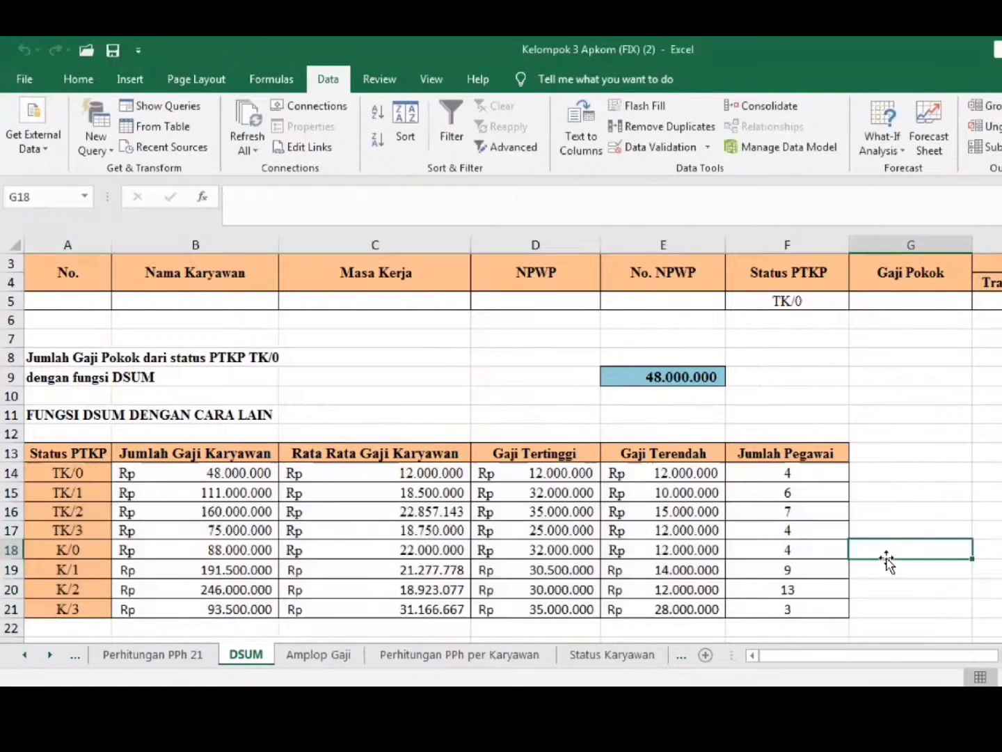
pyautogui.click(882, 603)
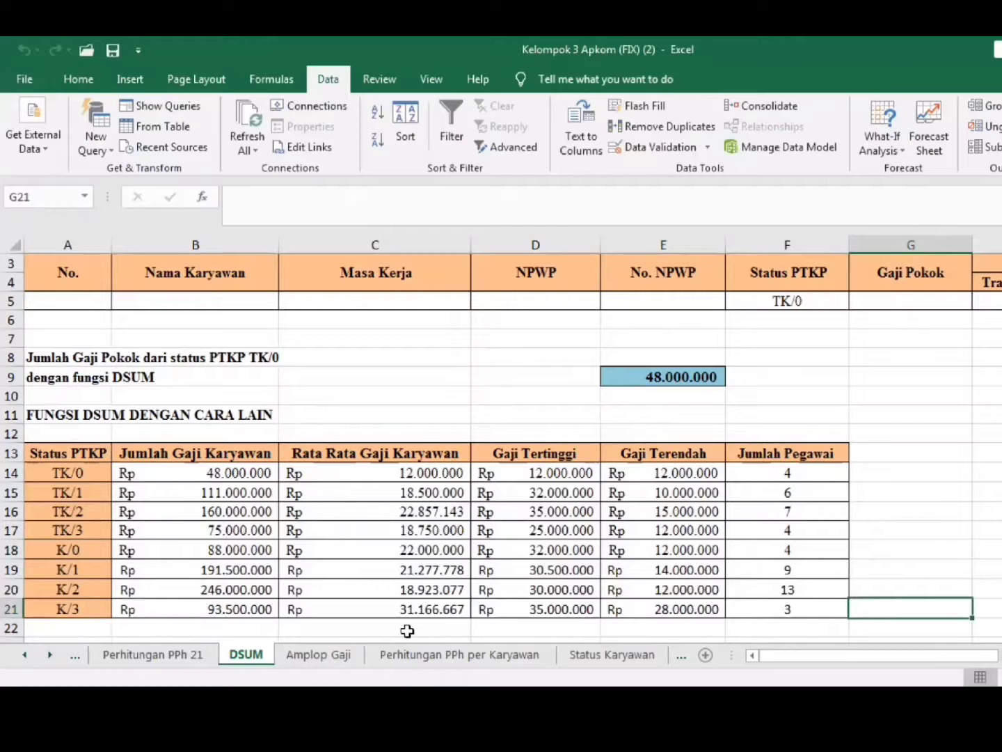
pyautogui.click(871, 590)
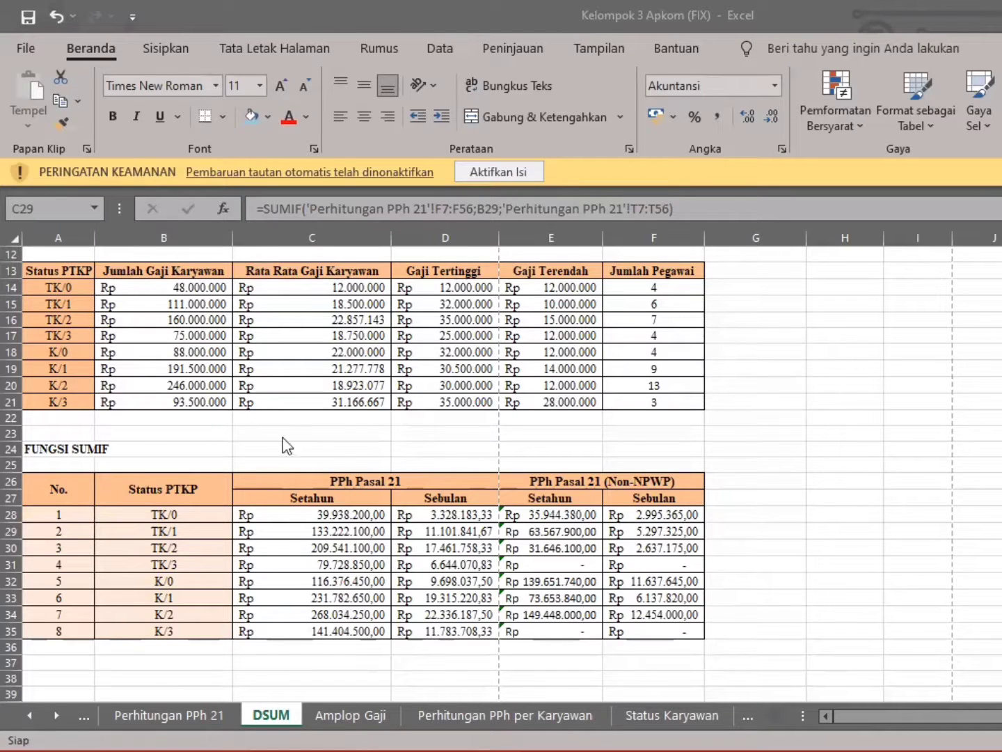
# Inspect the Status PTKP options of B28 and the SUMIF formula in C28 of the FUNGSI SUMIF table
pyautogui.click(174, 514)
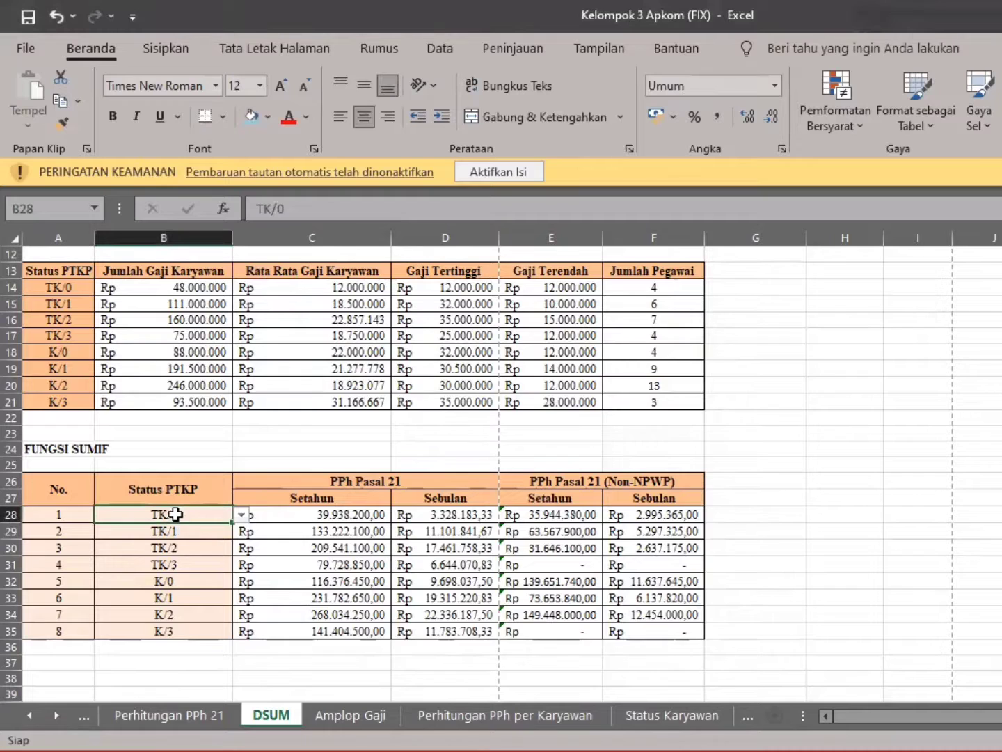
pyautogui.click(240, 515)
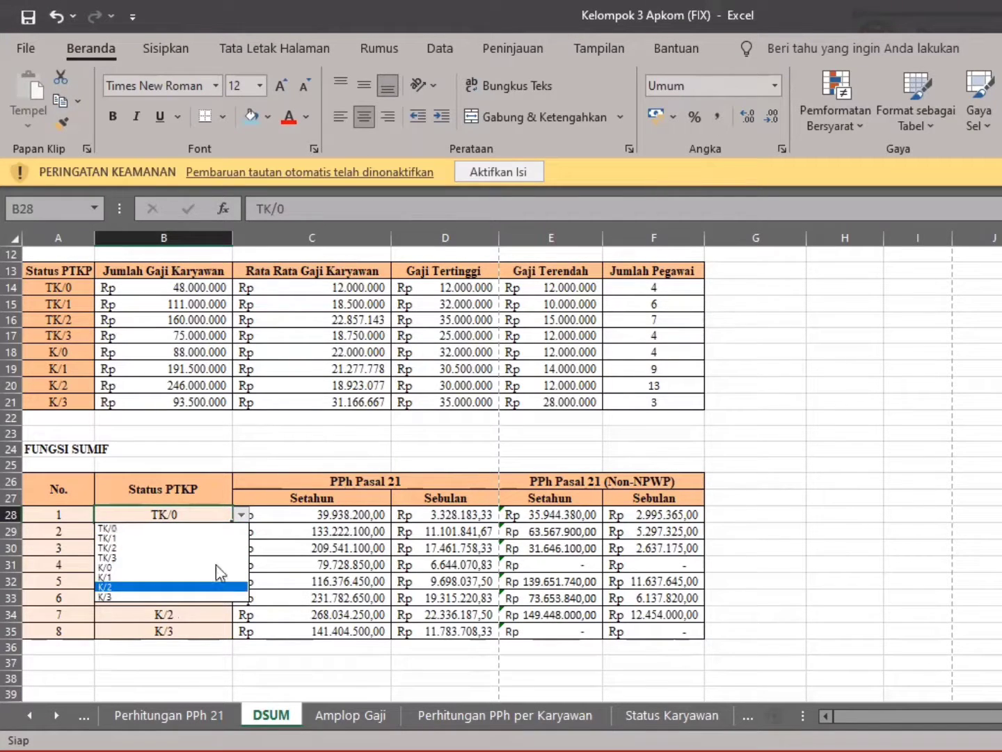
pyautogui.click(241, 515)
pyautogui.click(330, 516)
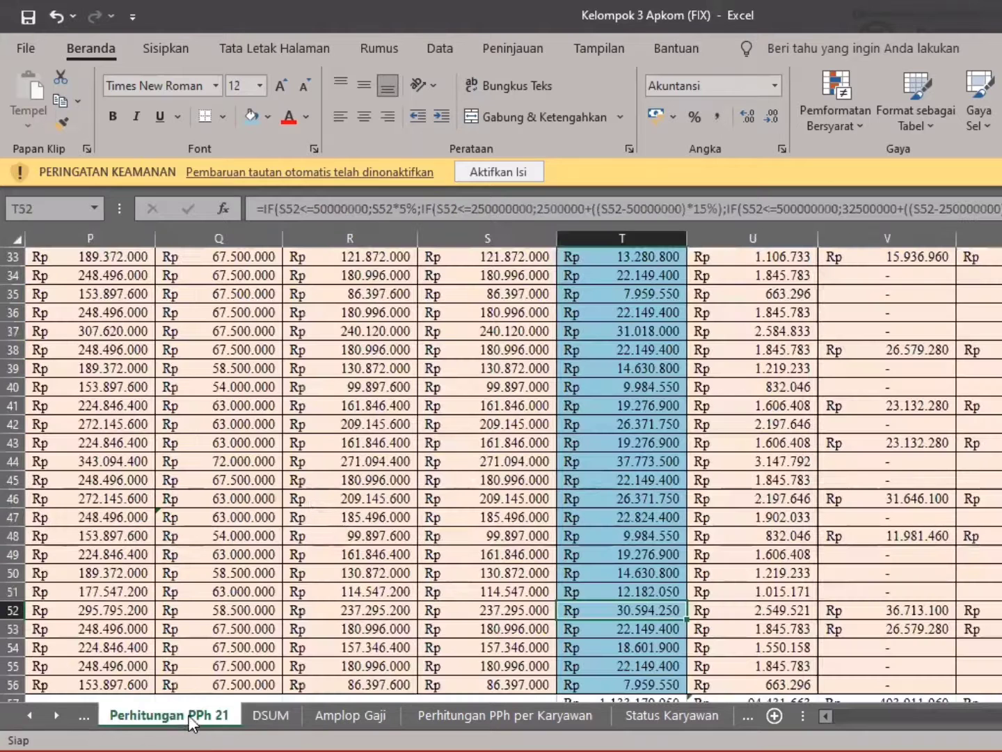
# Examine the Status PTKP column on the Perhitungan PPh 21 sheet, from F7 downward, as the SUMIF criteria range
pyautogui.click(188, 715)
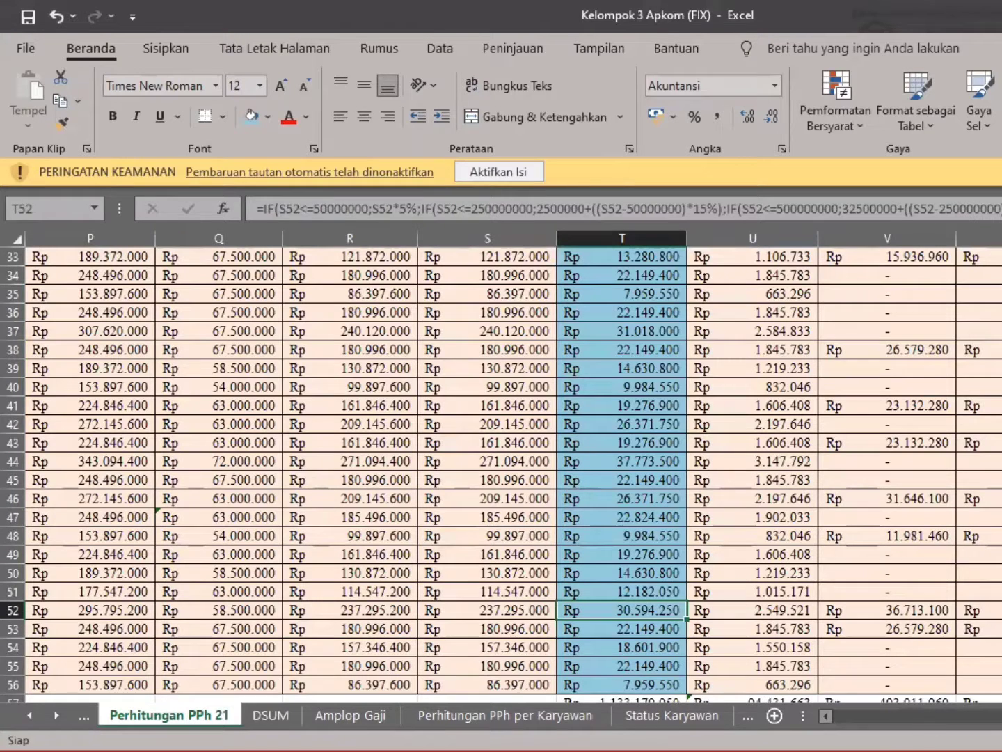
pyautogui.hscroll(-5, 834, 632)
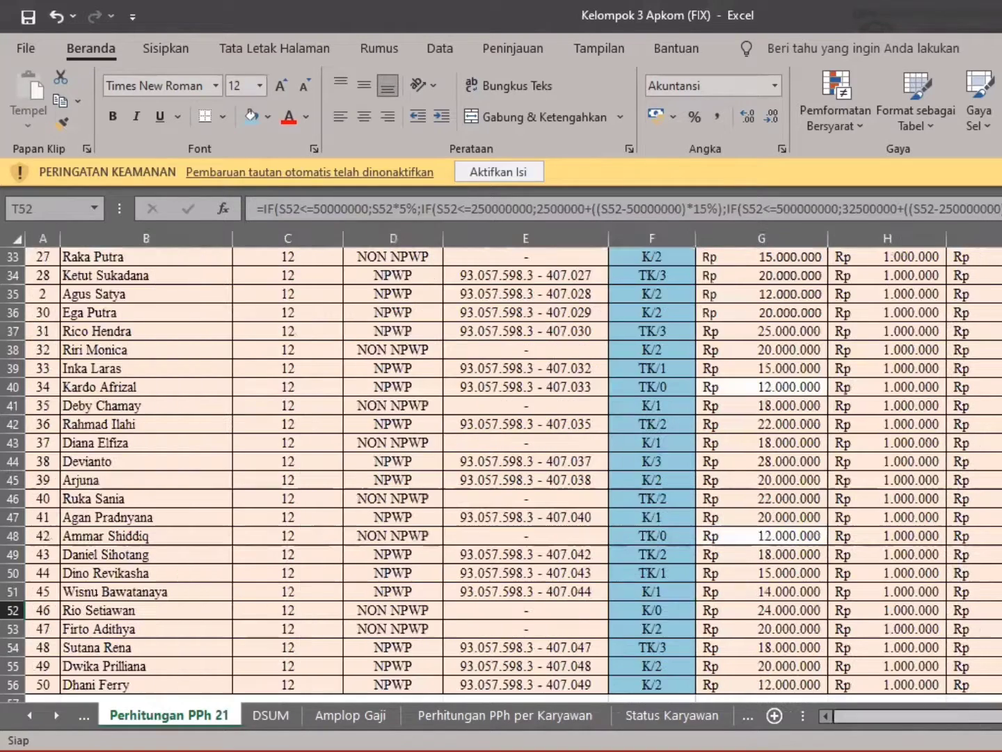
pyautogui.scroll(5, 602, 524)
pyautogui.scroll(4, 602, 523)
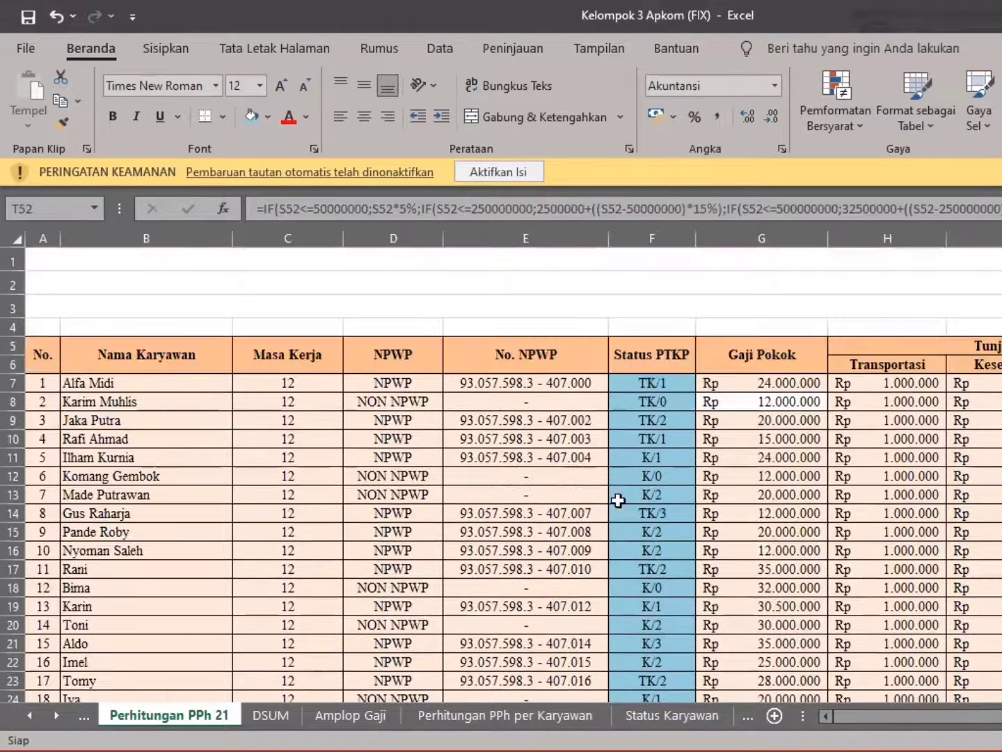
pyautogui.click(670, 384)
pyautogui.moveTo(671, 384); pyautogui.dragTo(696, 700)
pyautogui.hotkey('shift', 'Down')
pyautogui.hotkey('shift', 'Down')
pyautogui.hotkey('shift', 'Down')
pyautogui.hotkey('shift', 'Down')
pyautogui.hotkey('shift', 'Down')
pyautogui.hotkey('shift', 'Down')
pyautogui.hotkey('shift', 'Down')
pyautogui.hotkey('shift', 'Down')
pyautogui.hotkey('shift', 'Down')
pyautogui.hotkey('shift', 'Down')
pyautogui.hotkey('shift', 'Down')
pyautogui.hotkey('shift', 'Down')
pyautogui.hotkey('shift', 'Down')
pyautogui.hotkey('shift', 'Down')
pyautogui.hotkey('shift', 'Down')
pyautogui.hotkey('shift', 'Down')
pyautogui.hotkey('shift', 'Down')
pyautogui.hotkey('shift', 'Down')
pyautogui.hotkey('shift', 'Down')
pyautogui.hotkey('shift', 'Down')
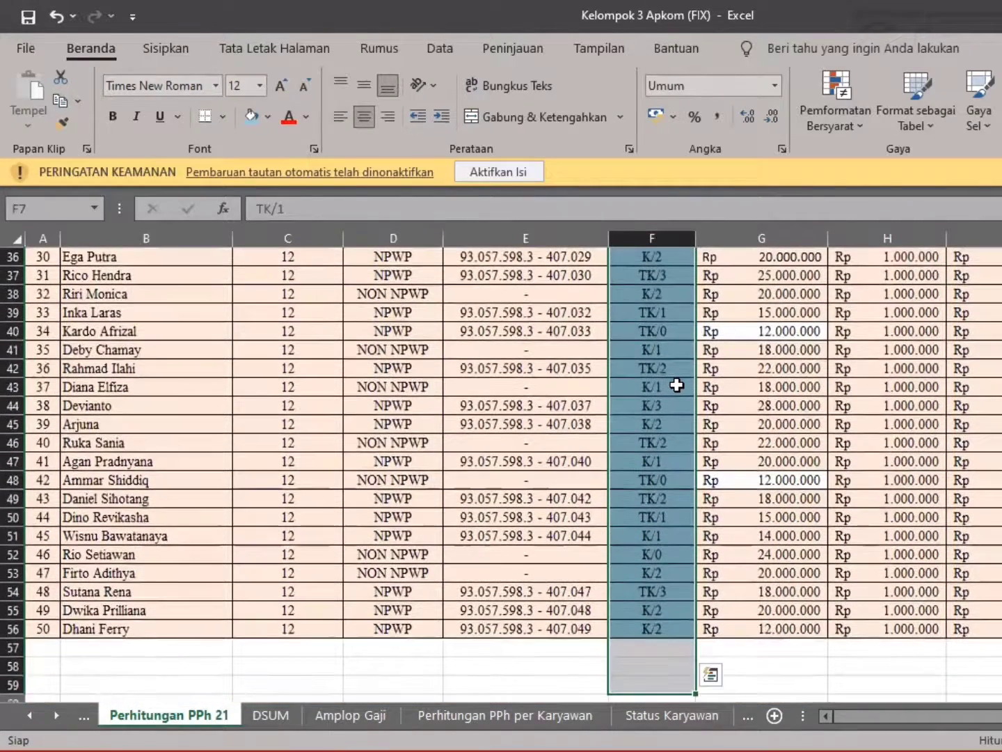
pyautogui.click(671, 387)
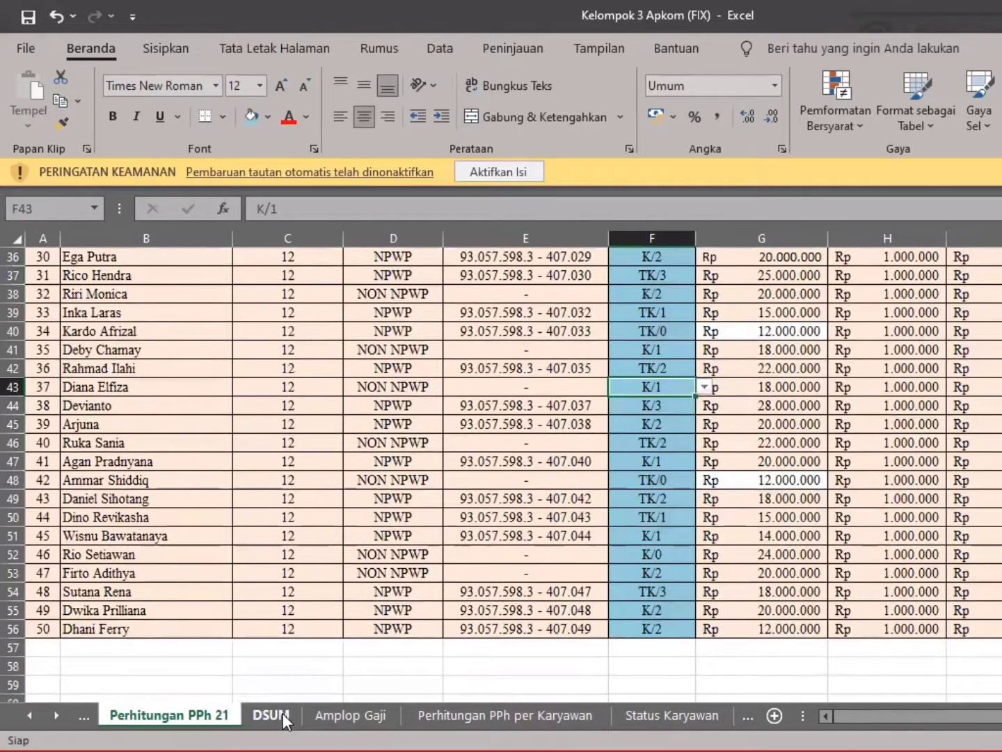
# Examine B28 on the DSUM sheet as the SUMIF criterion and T7:T56 on the Perhitungan PPh 21 sheet as its sum range
pyautogui.click(282, 713)
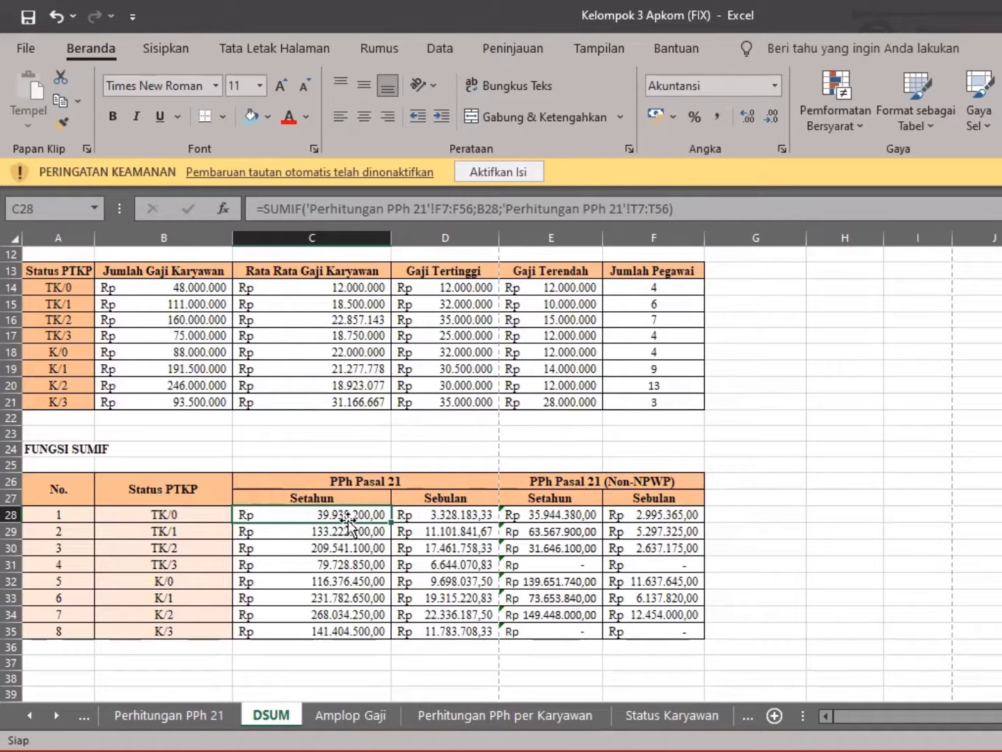
pyautogui.click(190, 515)
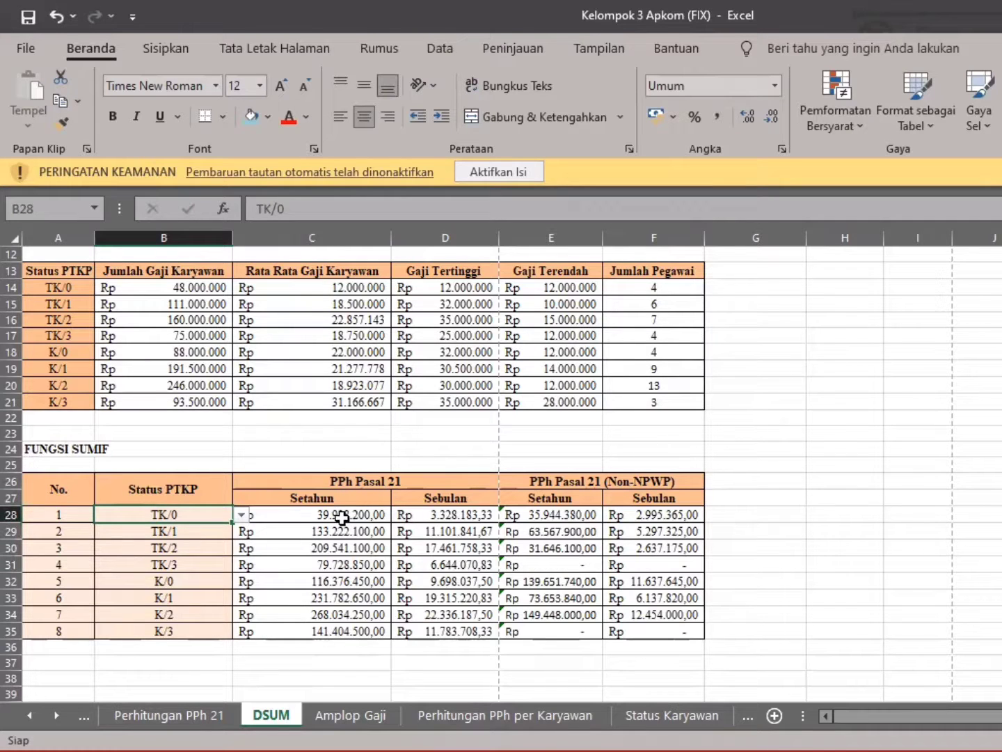
pyautogui.click(199, 713)
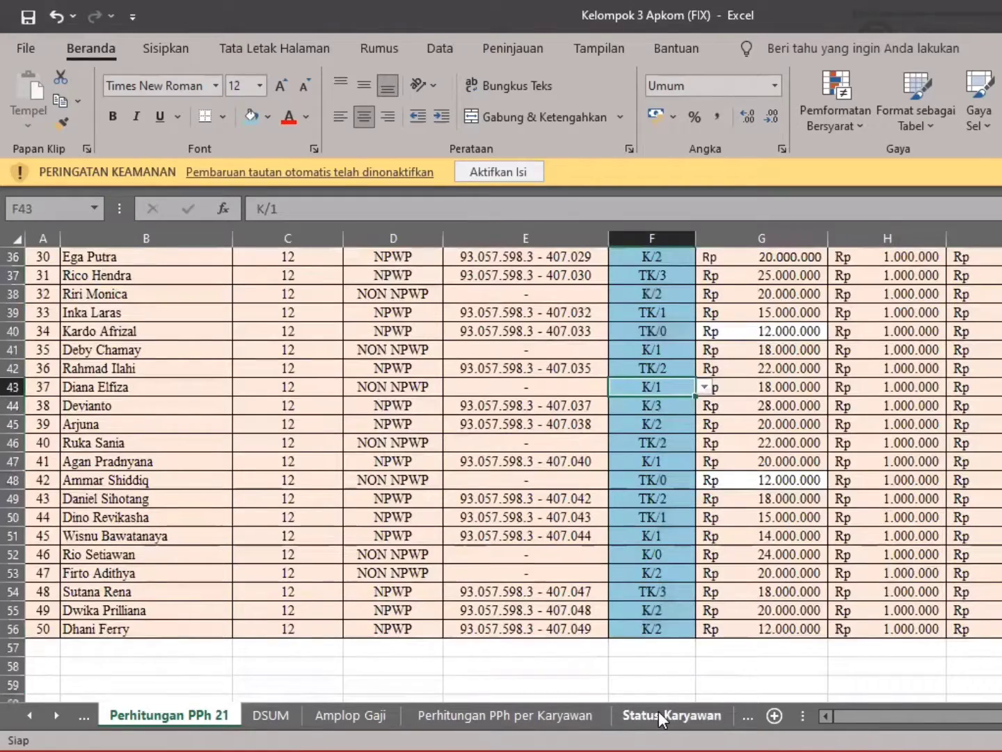
pyautogui.moveTo(872, 711); pyautogui.dragTo(1001, 713)
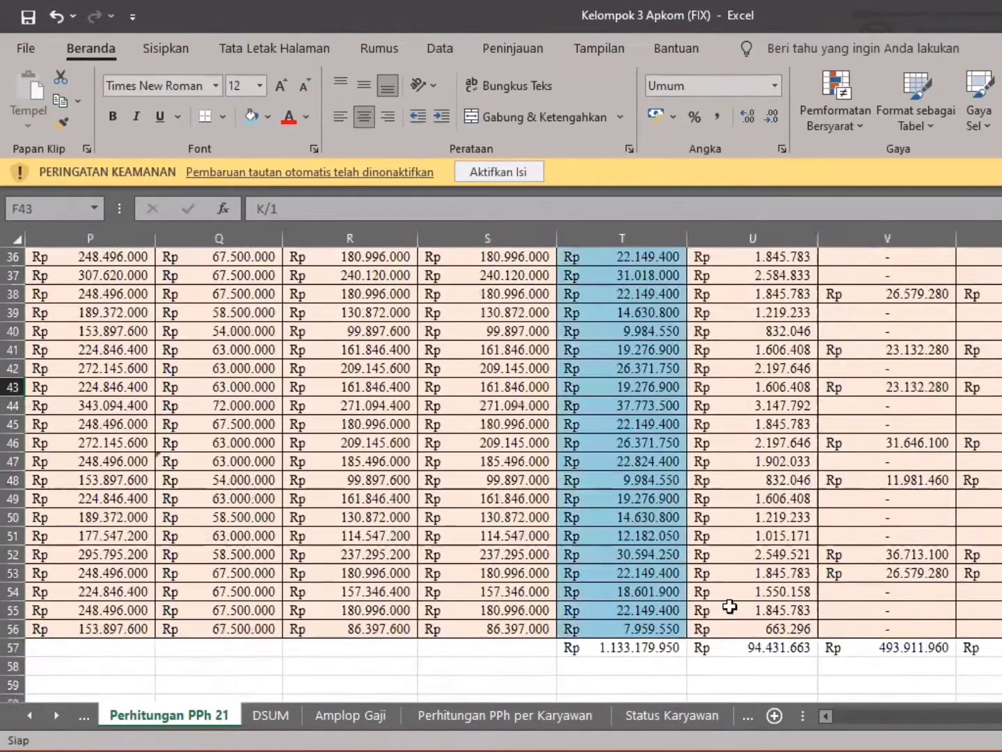
pyautogui.scroll(12, 730, 606)
pyautogui.click(640, 385)
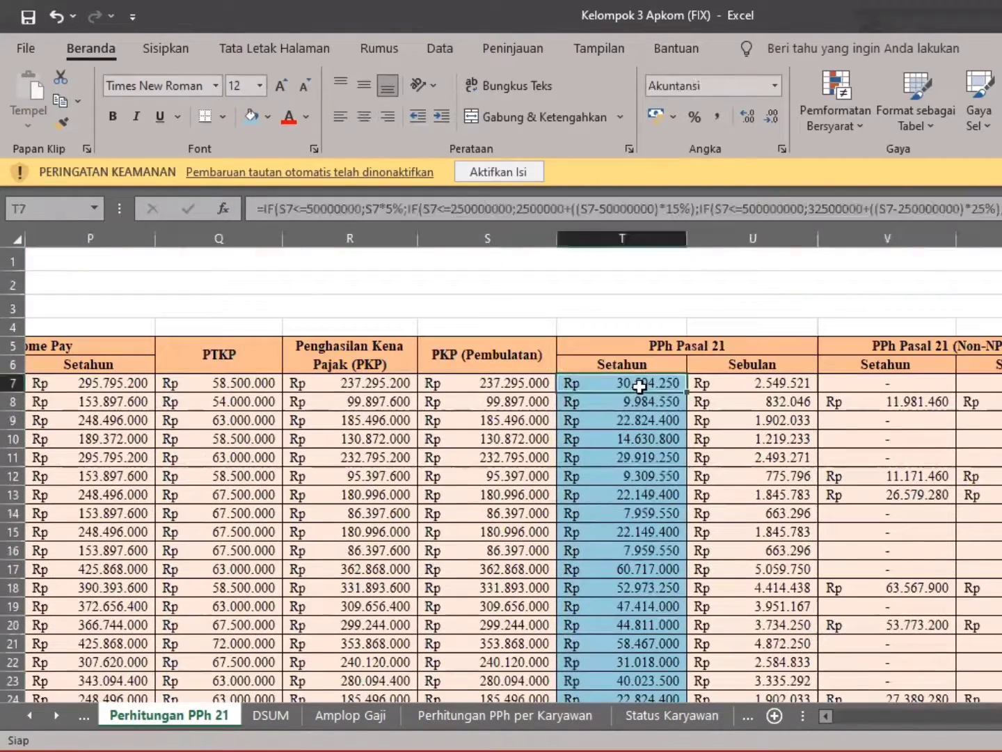
pyautogui.hotkey('shift', 'Down')
pyautogui.hotkey('ctrl', 'shift', 'Down')
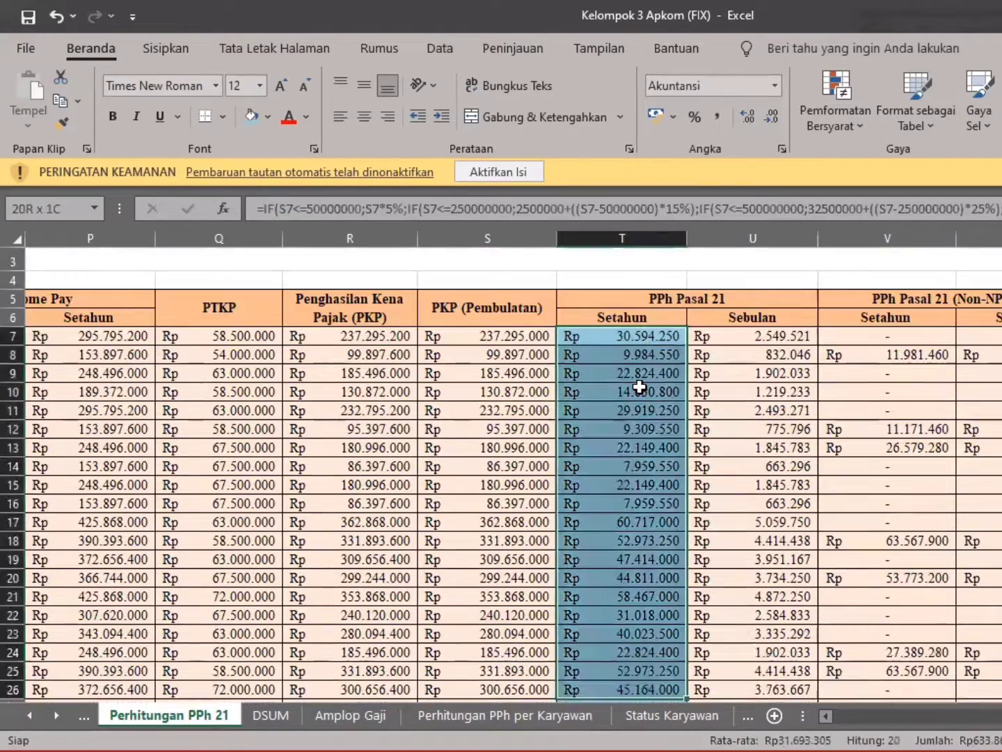
pyautogui.hotkey('shift', 'Down')
pyautogui.hotkey('shift', 'Down')
pyautogui.hotkey('shift', 'Down')
pyautogui.hotkey('shift', 'Down')
pyautogui.hotkey('shift', 'Down')
pyautogui.hotkey('shift', 'Down')
pyautogui.hotkey('shift', 'Down')
pyautogui.hotkey('shift', 'Down')
pyautogui.hotkey('shift', 'Down')
pyautogui.hotkey('shift', 'Down')
pyautogui.hotkey('shift', 'Down')
pyautogui.hotkey('shift', 'Down')
pyautogui.hotkey('shift', 'Down')
pyautogui.hotkey('shift', 'Down')
pyautogui.hotkey('shift', 'Down')
pyautogui.hotkey('shift', 'Down')
pyautogui.hotkey('shift', 'Down')
pyautogui.hotkey('shift', 'Down')
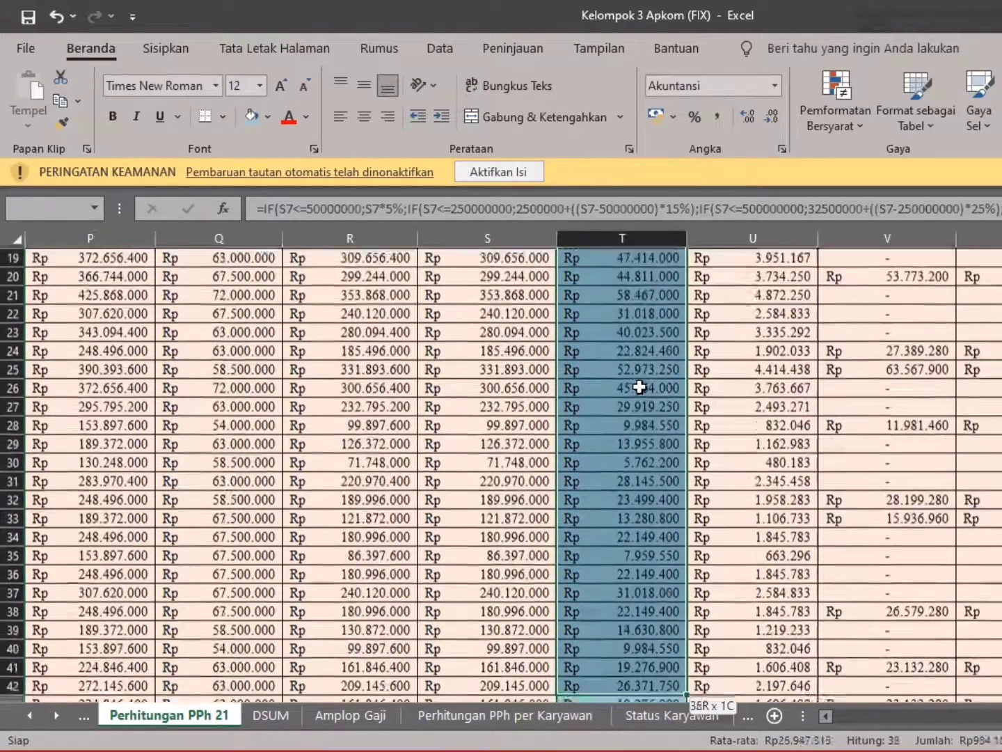
pyautogui.hotkey('shift', 'Down')
pyautogui.hotkey('shift', 'Down')
pyautogui.hotkey('shift', 'Down')
pyautogui.hotkey('shift', 'Down')
pyautogui.hotkey('shift', 'Down')
pyautogui.hotkey('shift', 'Down')
pyautogui.hotkey('shift', 'Down')
pyautogui.hotkey('shift', 'Down')
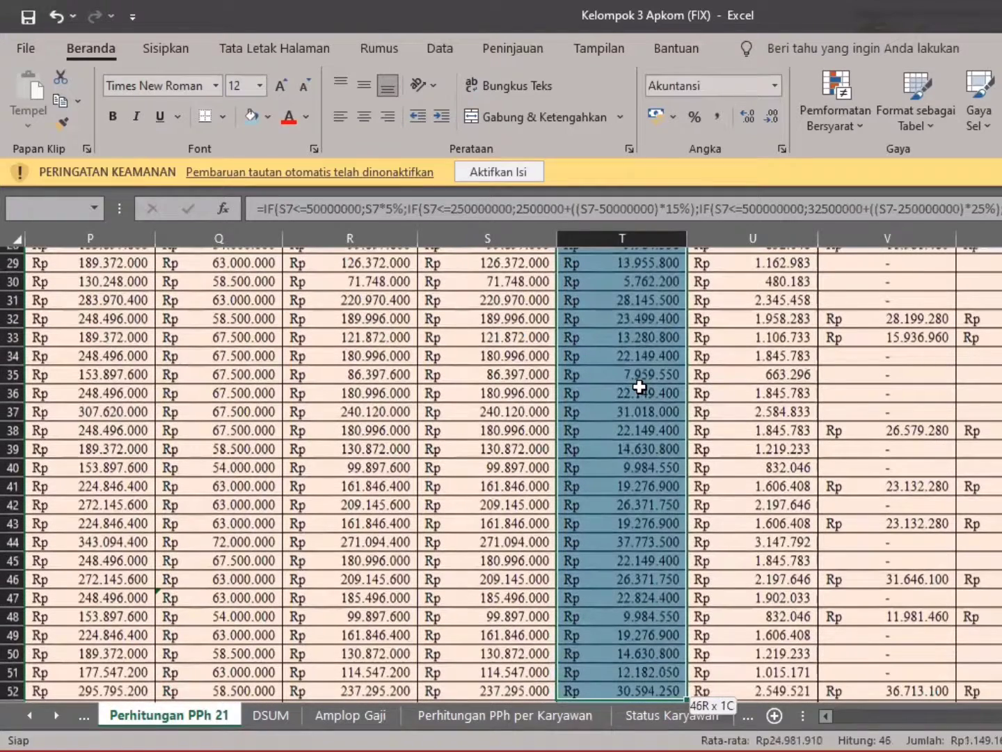
pyautogui.hotkey('shift', 'Down')
pyautogui.hotkey('shift', 'Down')
pyautogui.hotkey('shift', 'Down')
pyautogui.hotkey('shift', 'Down')
pyautogui.click(660, 533)
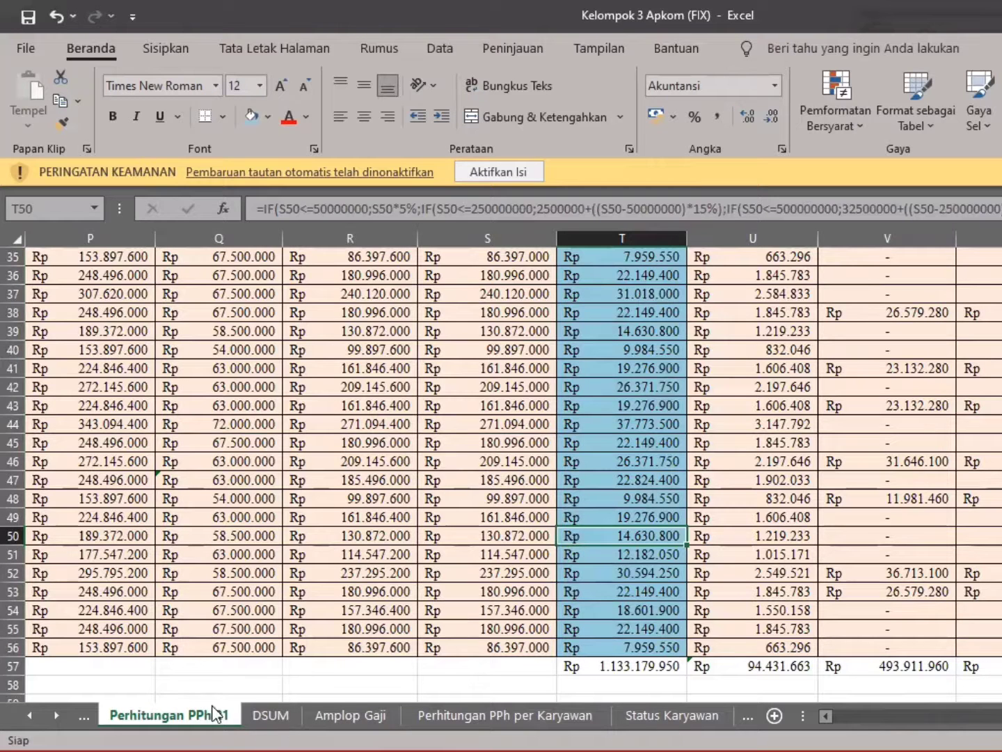
# Review the yearly SUMIF formula in C28 and the monthly formula in D28 on the DSUM sheet
pyautogui.click(273, 715)
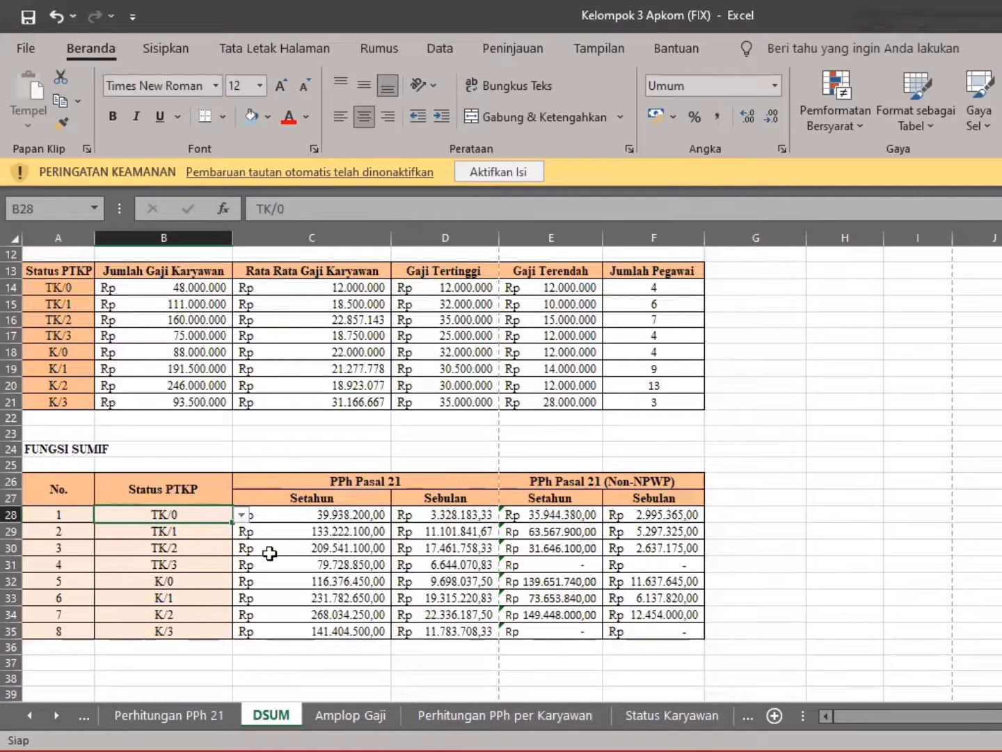
pyautogui.click(297, 518)
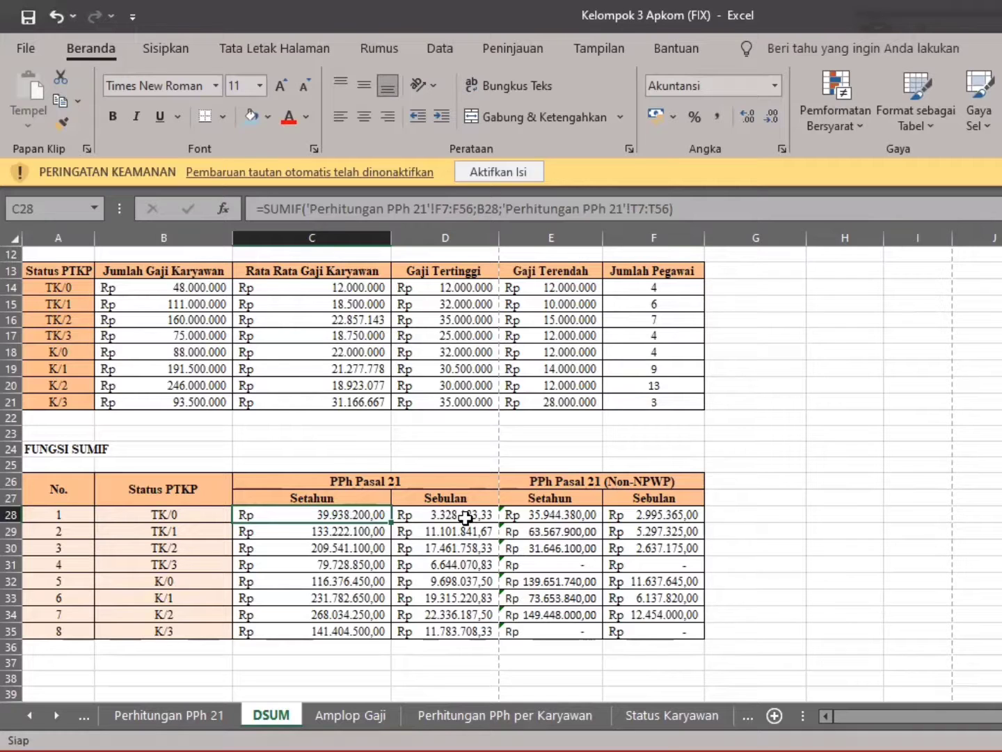
pyautogui.click(466, 517)
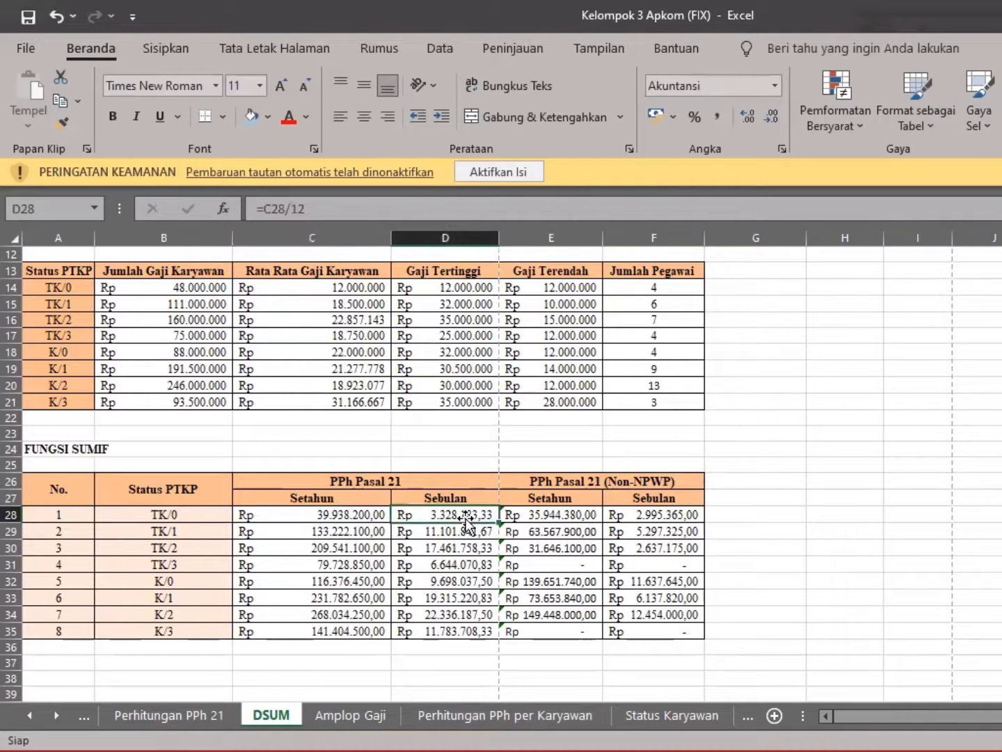
pyautogui.moveTo(325, 204); pyautogui.dragTo(245, 203)
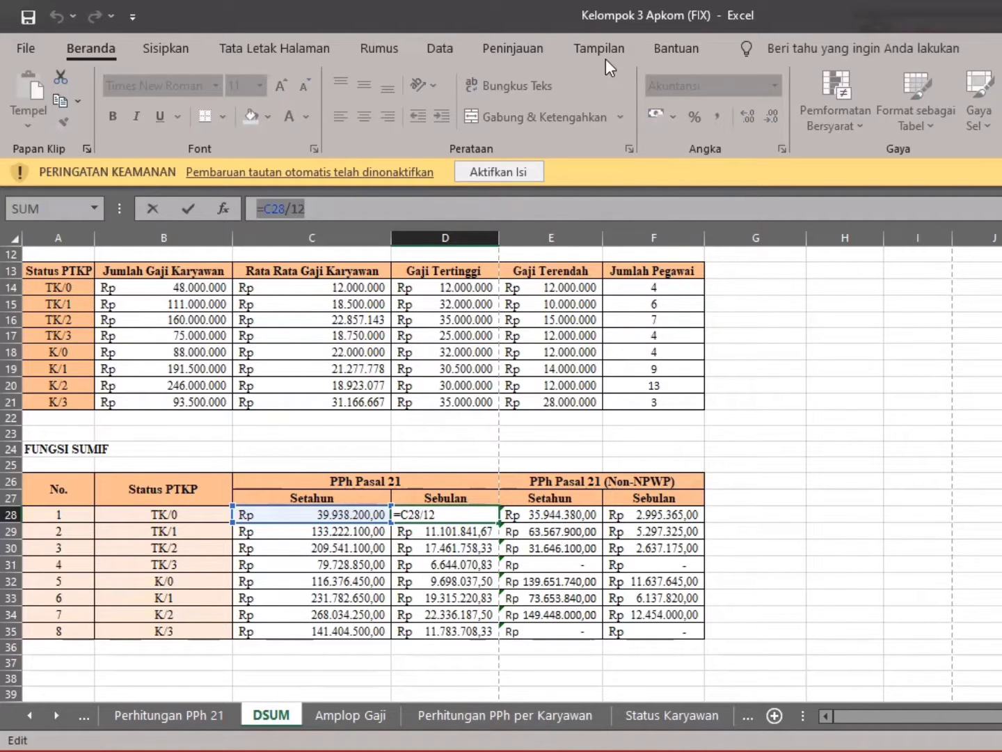
pyautogui.press('Return')
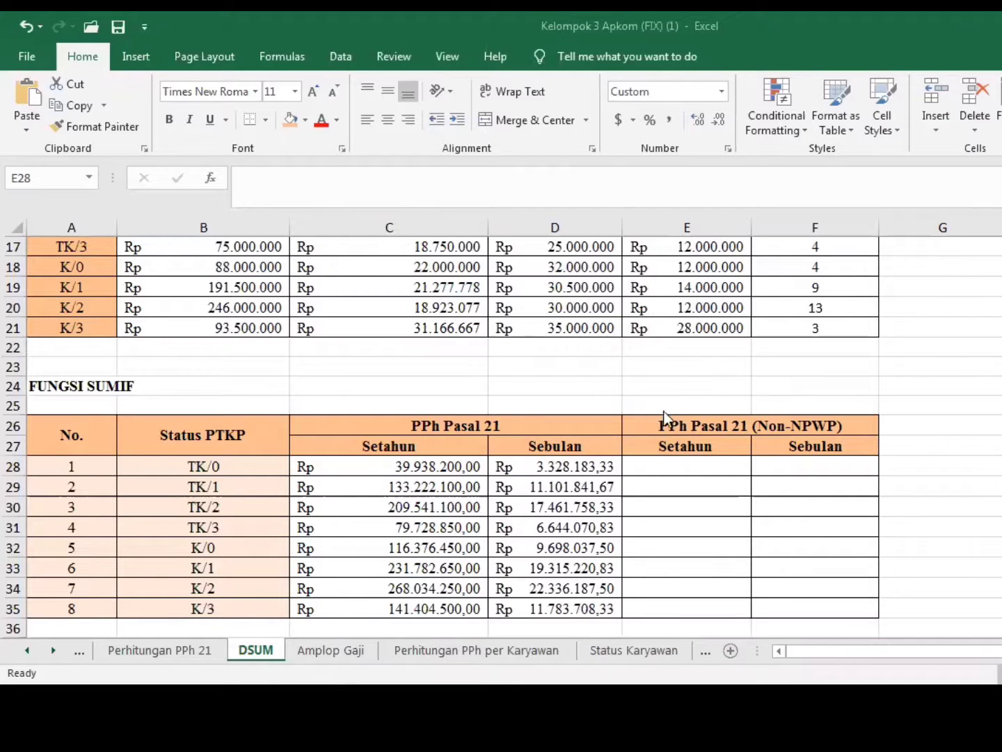
# Start a SUMIF formula in E28 with F7:F56 of the Perhitungan PPh 21 sheet as the range
pyautogui.click(688, 463)
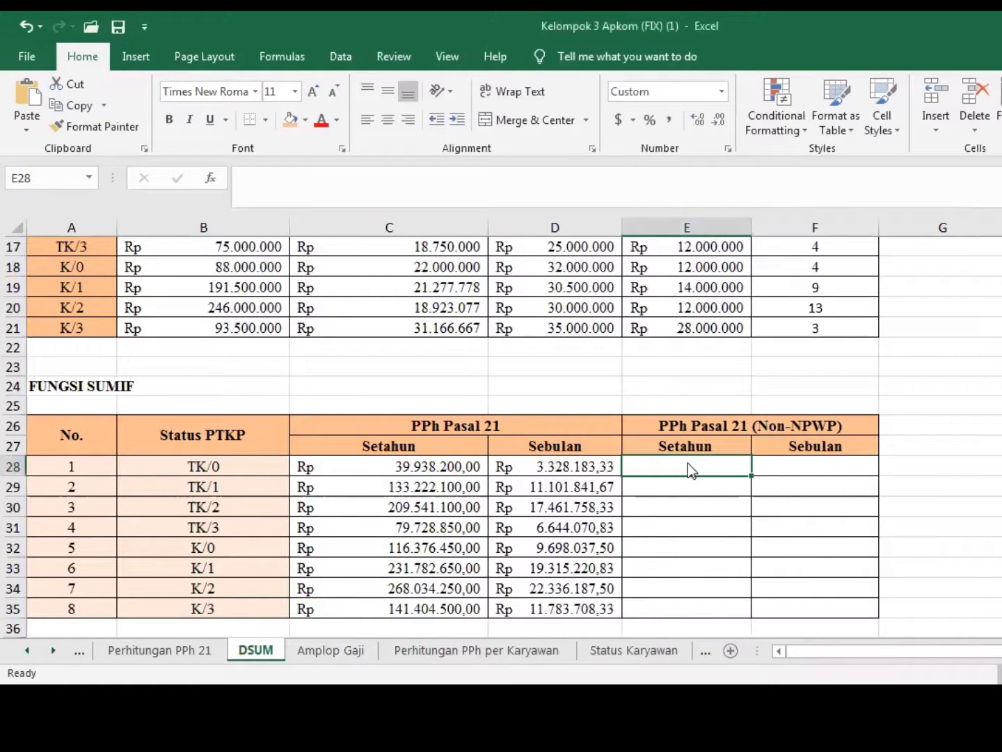
pyautogui.write('=SUMIF')
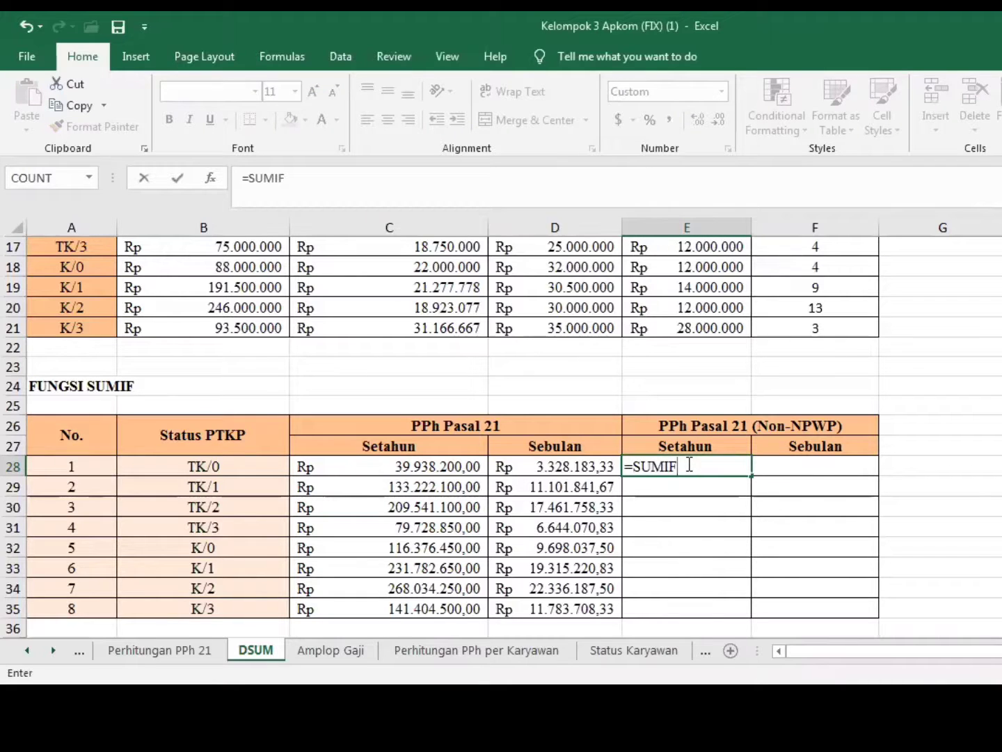
pyautogui.write('(')
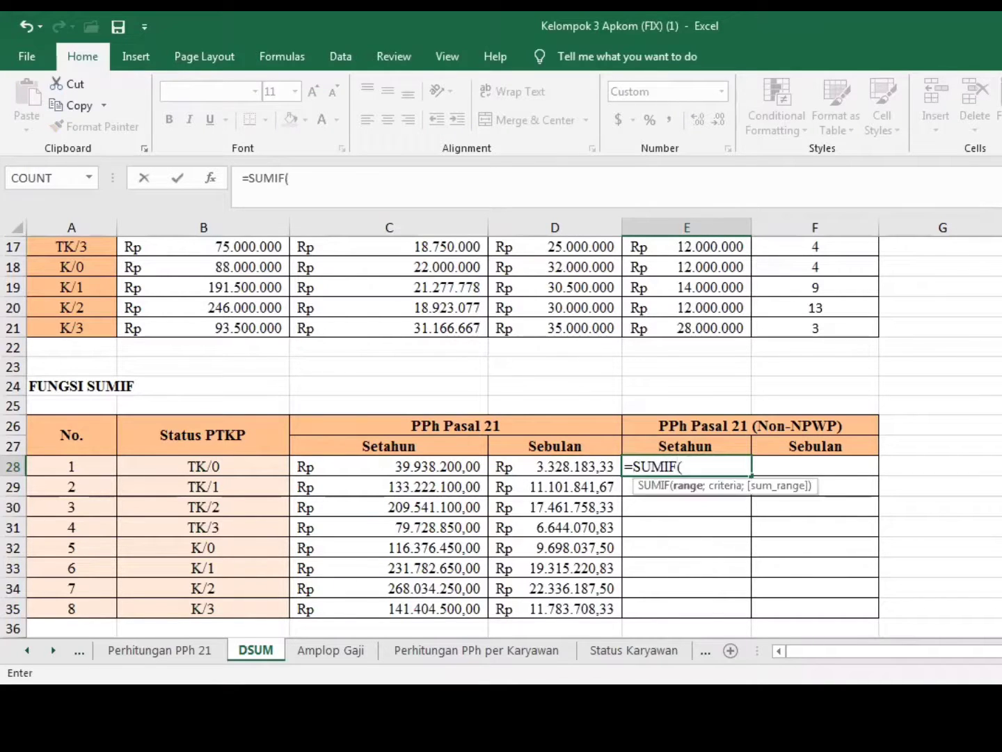
pyautogui.click(159, 651)
pyautogui.click(621, 362)
pyautogui.moveTo(616, 483); pyautogui.dragTo(629, 596)
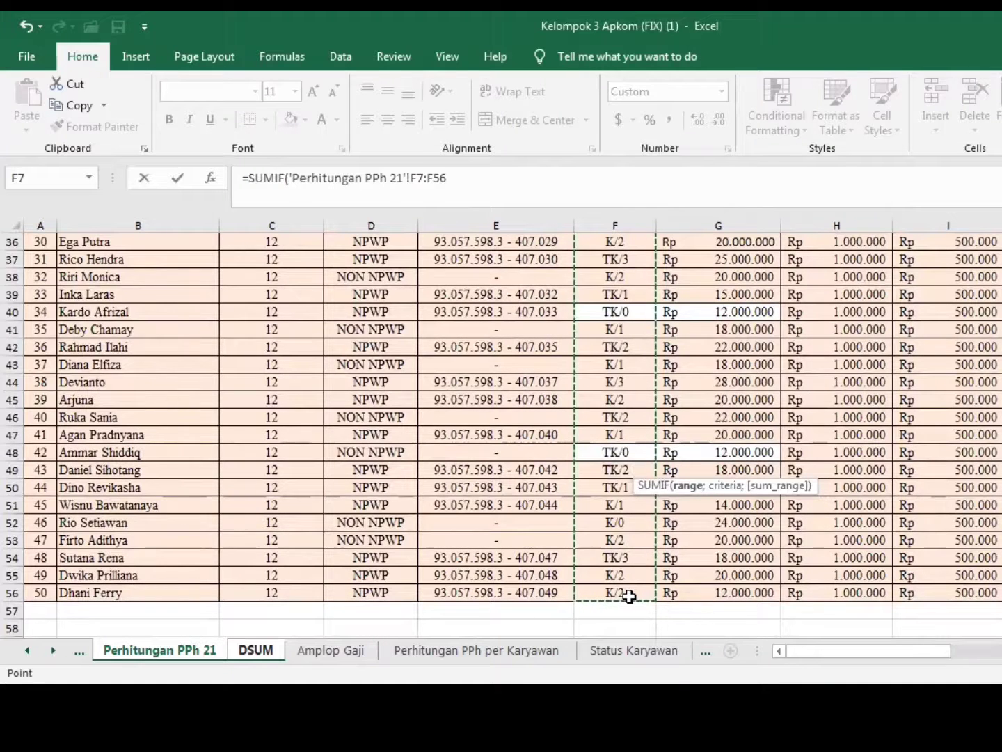
pyautogui.write(';')
# Complete the E28 SUMIF with criterion DSUM!B28 and sum range 'Perhitungan PPh 21'!V7:V56, and fill it down to E35
pyautogui.click(255, 651)
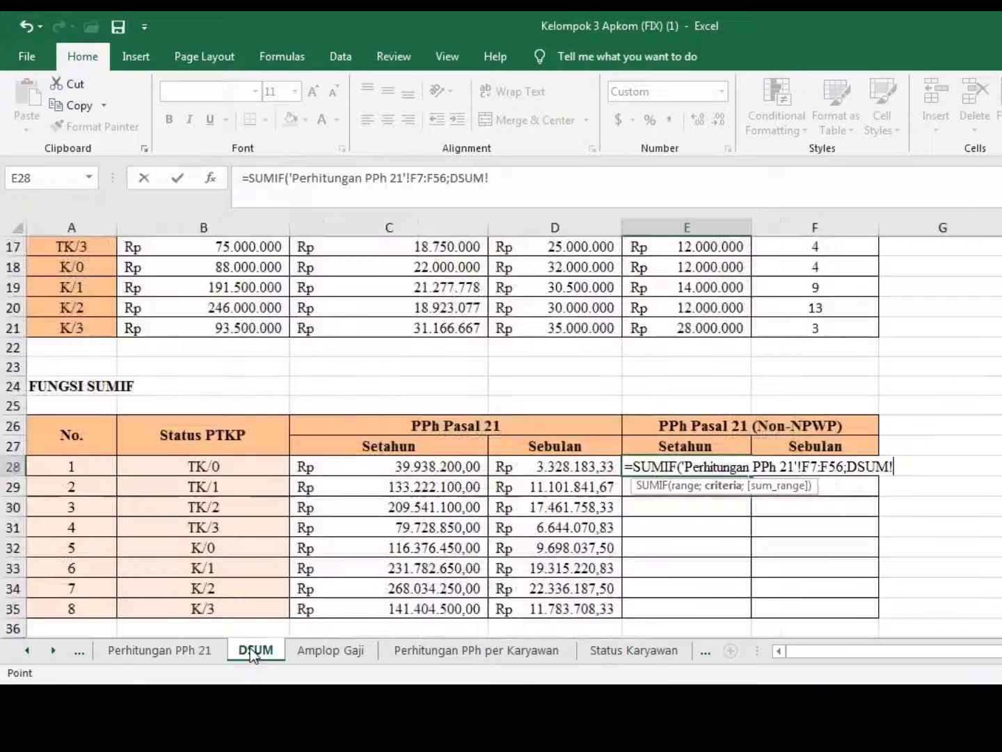
pyautogui.click(252, 470)
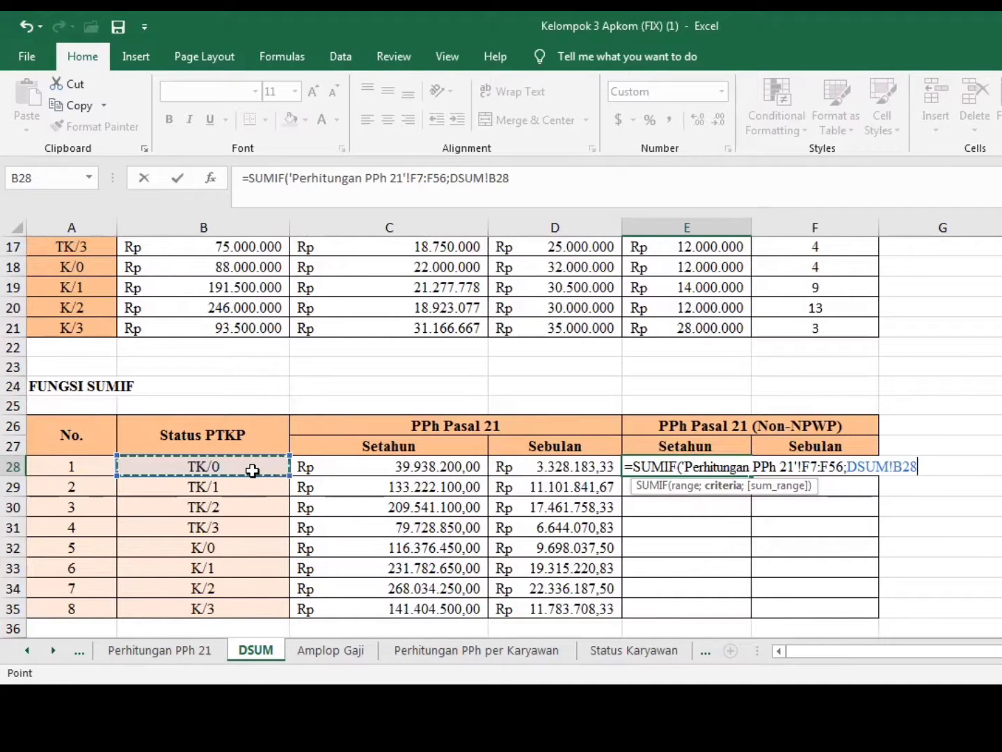
pyautogui.write(';')
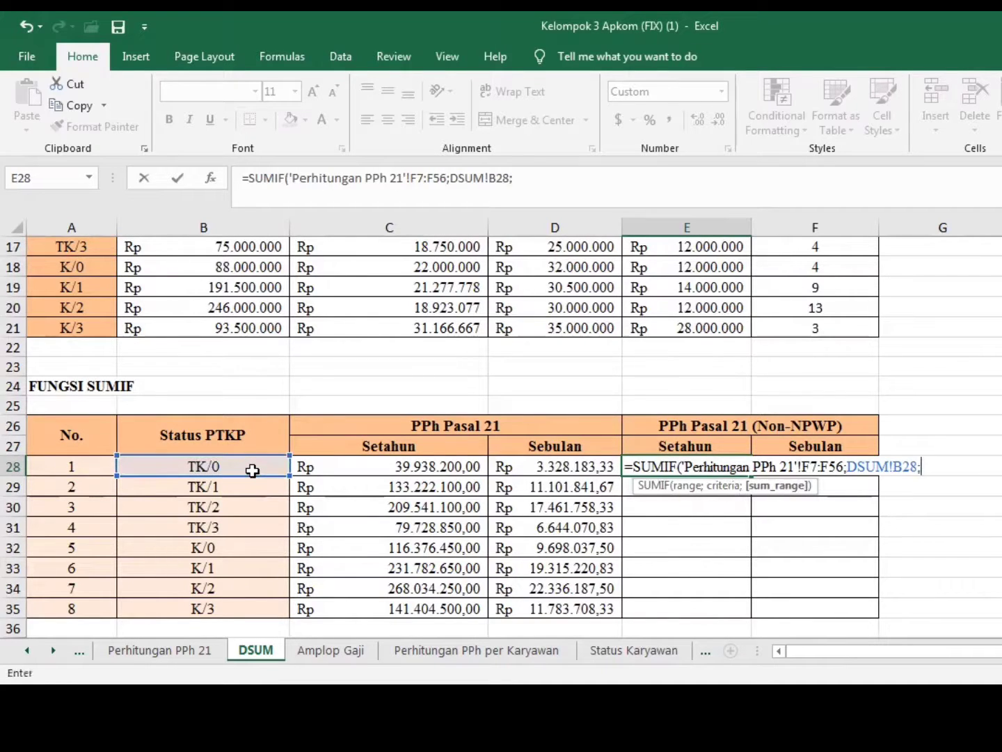
pyautogui.click(177, 647)
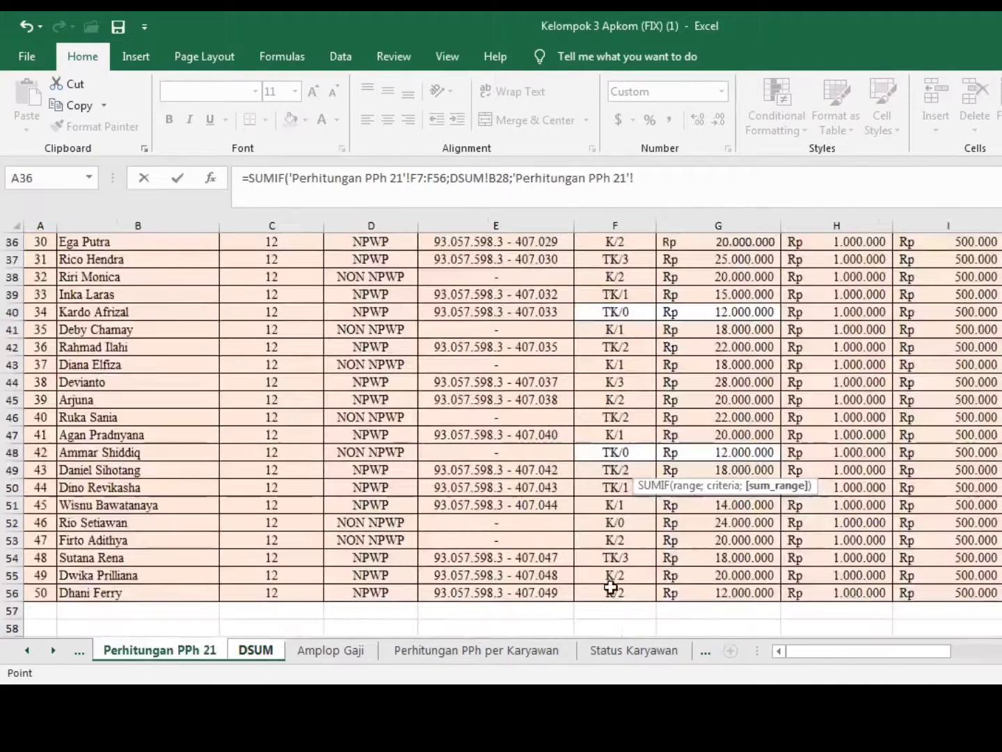
pyautogui.moveTo(870, 651); pyautogui.dragTo(1001, 651)
pyautogui.scroll(12, 501, 432)
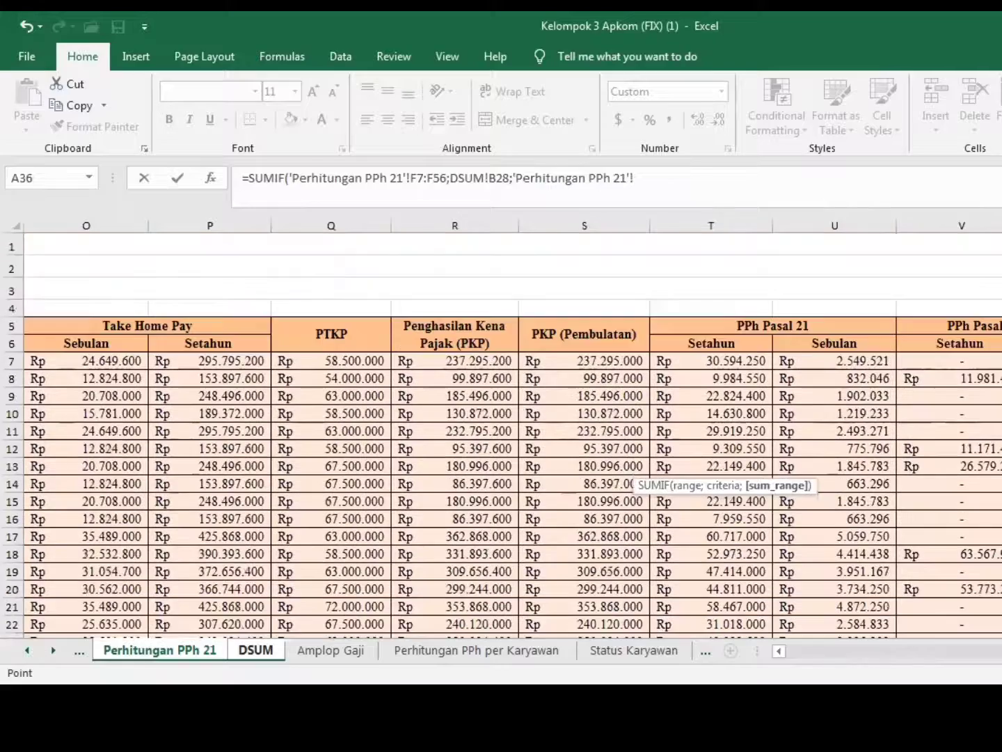
pyautogui.click(998, 361)
pyautogui.moveTo(998, 361); pyautogui.dragTo(998, 595)
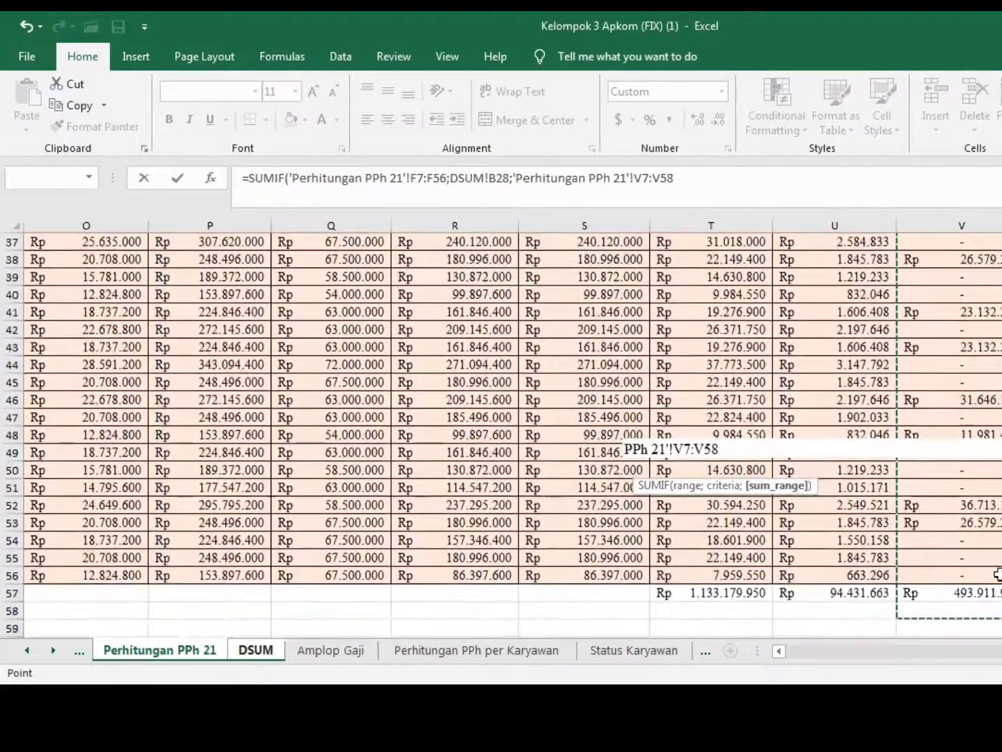
pyautogui.write(')')
pyautogui.press('Return')
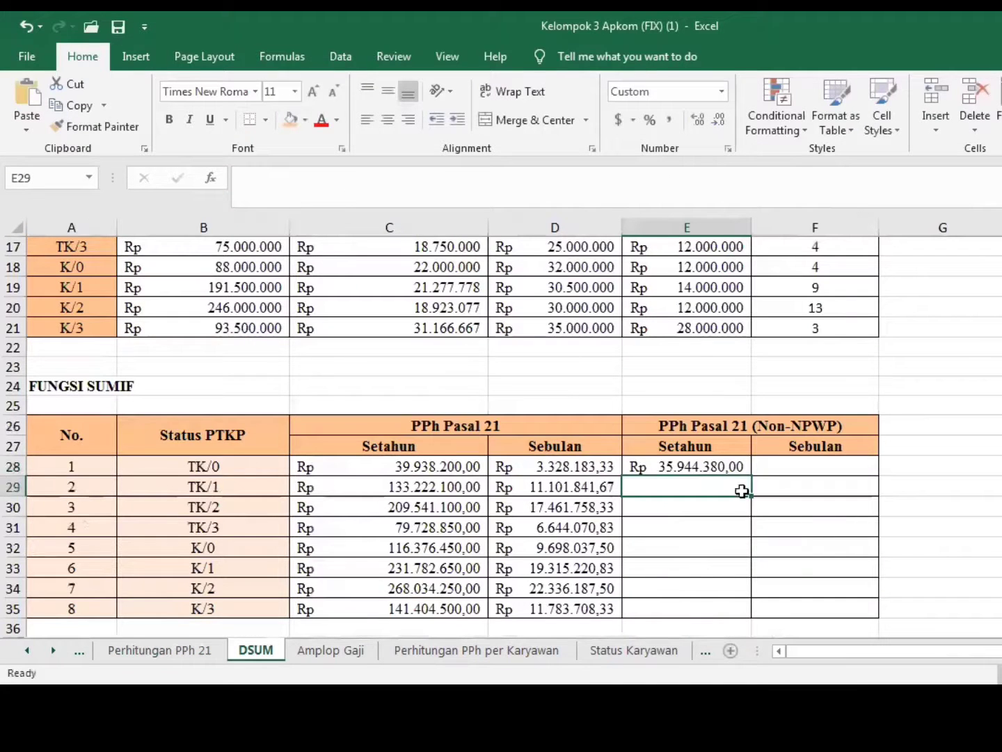
pyautogui.click(740, 465)
pyautogui.moveTo(751, 476); pyautogui.dragTo(743, 607)
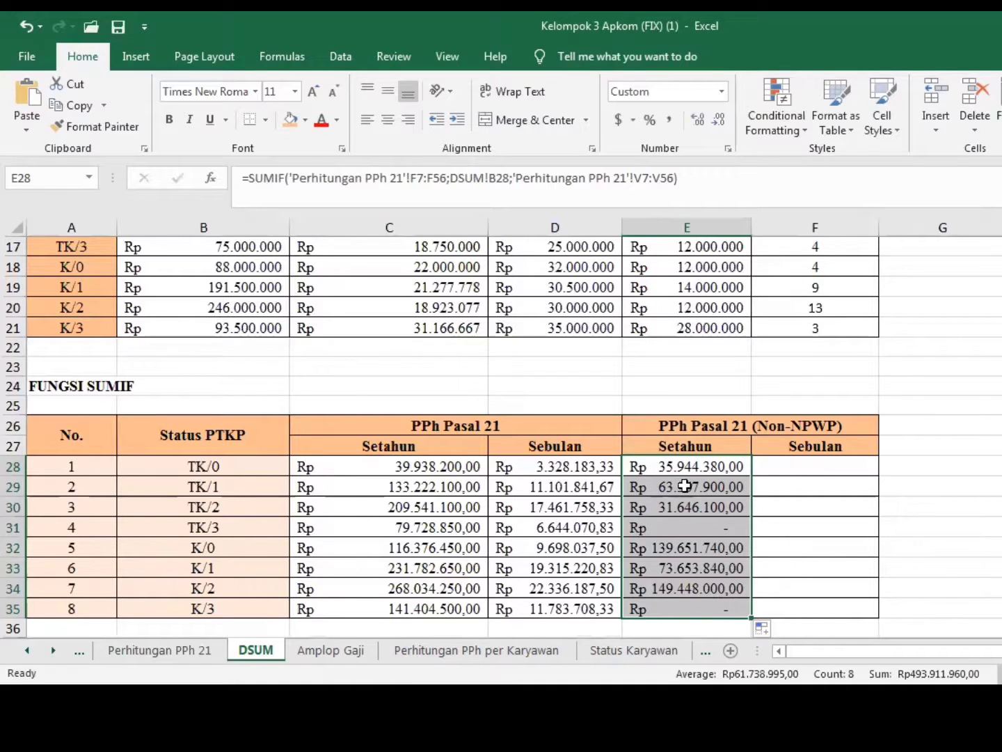
# Calculate the monthly Non-NPWP tax in F28 with =E28/12 and fill the formula down to F35
pyautogui.click(774, 469)
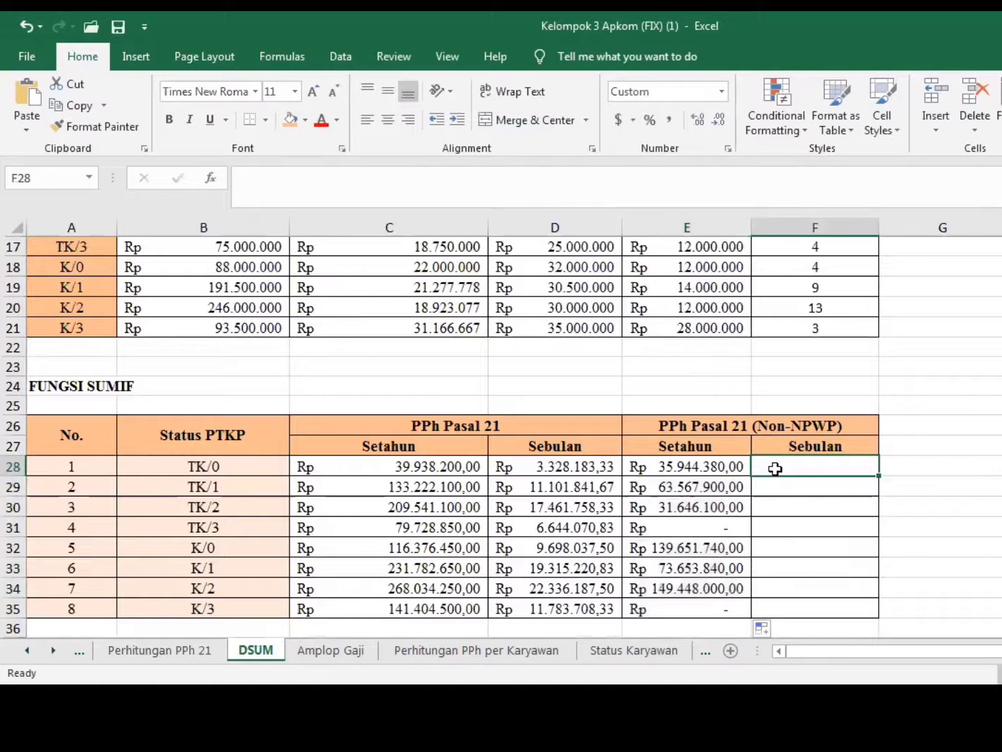
pyautogui.write('=')
pyautogui.click(727, 467)
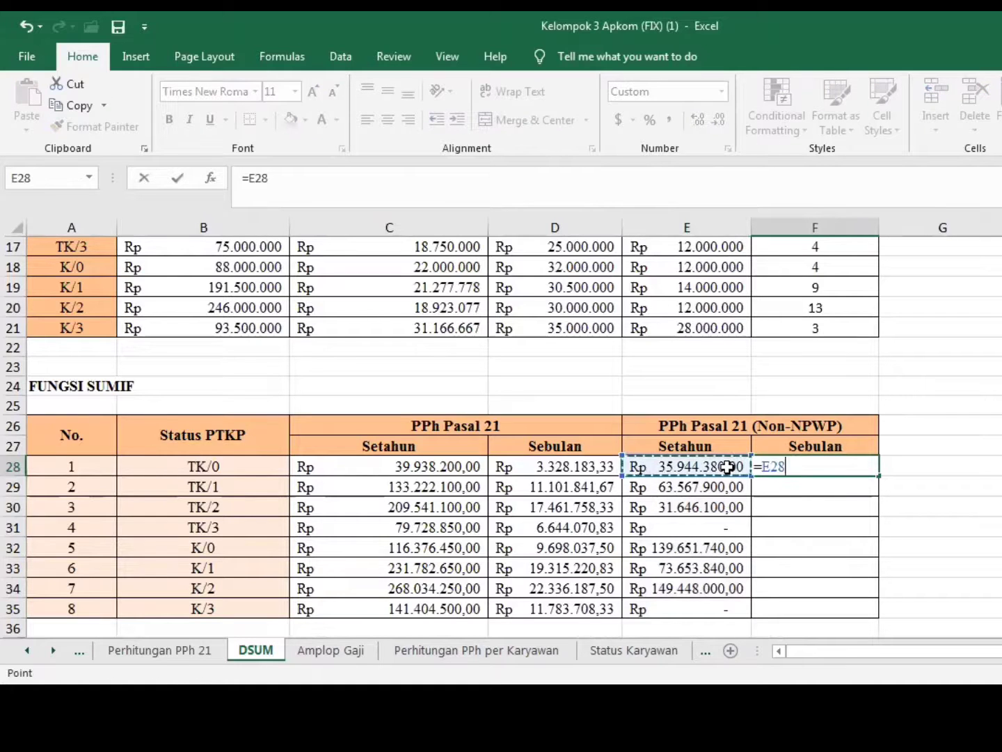
pyautogui.write('/')
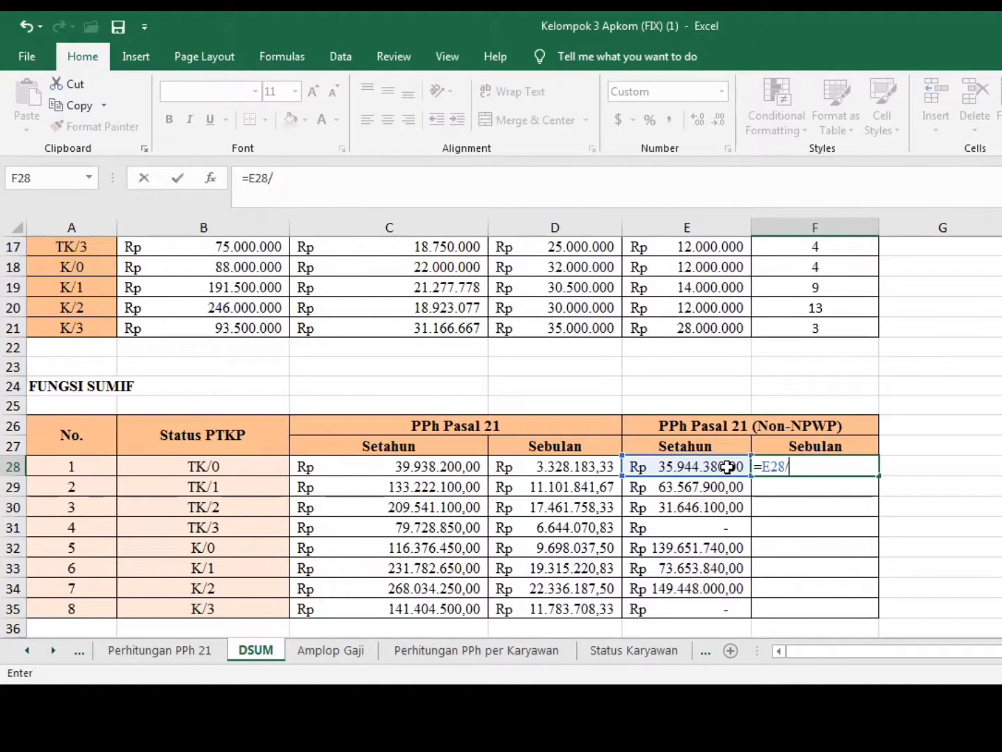
pyautogui.write('12')
pyautogui.press('Return')
pyautogui.click(767, 465)
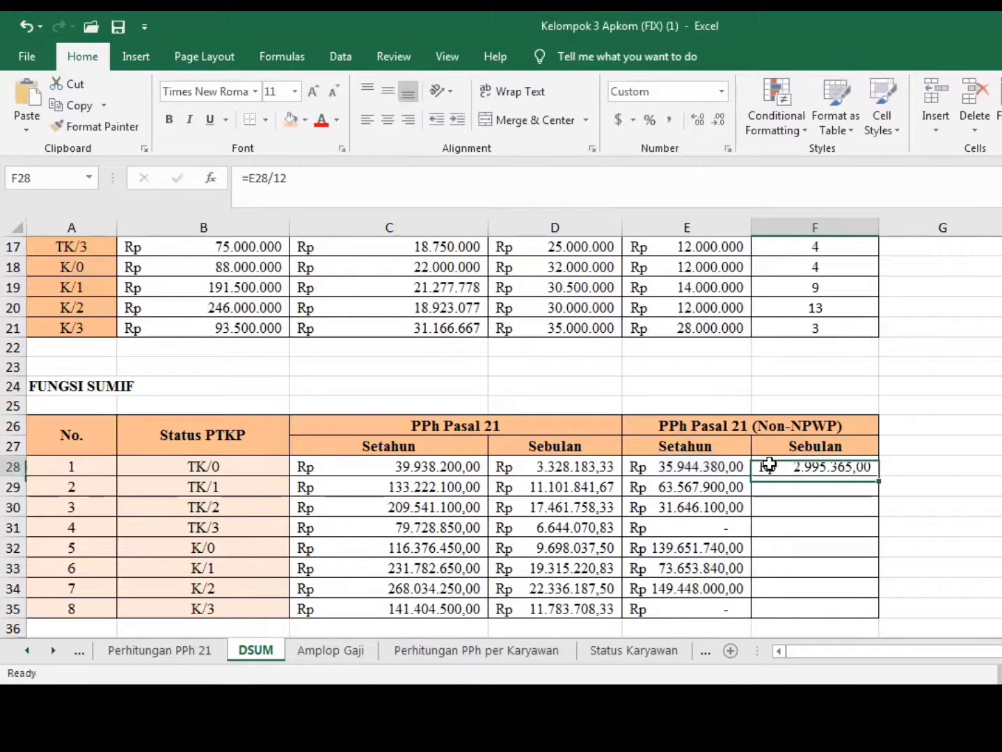
pyautogui.moveTo(880, 474); pyautogui.dragTo(875, 610)
pyautogui.click(904, 600)
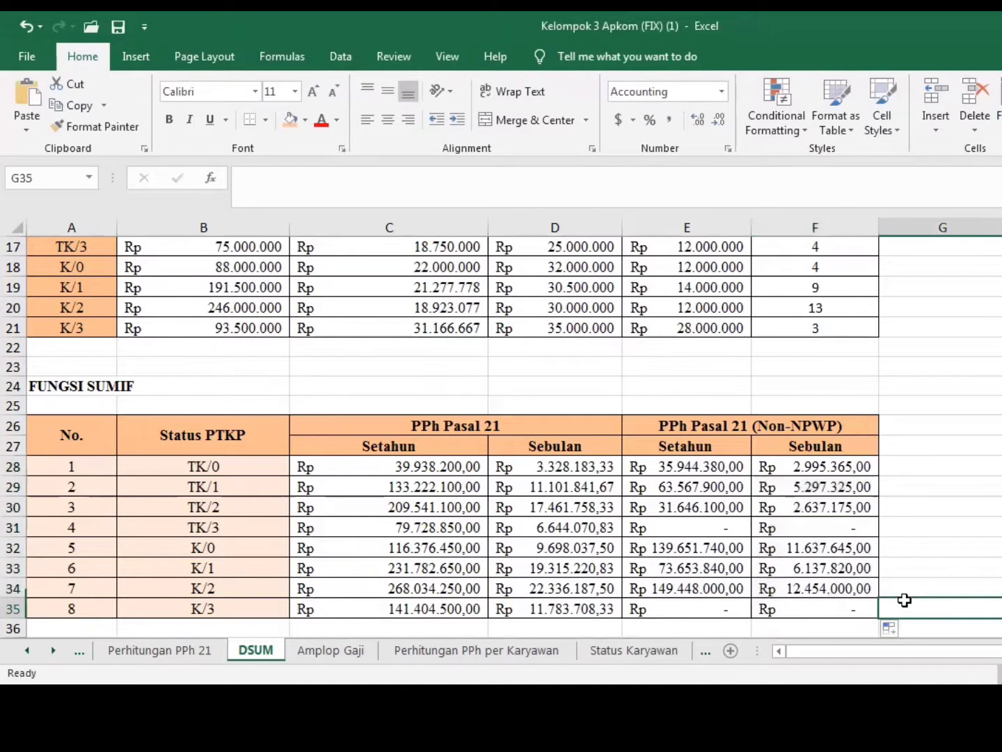